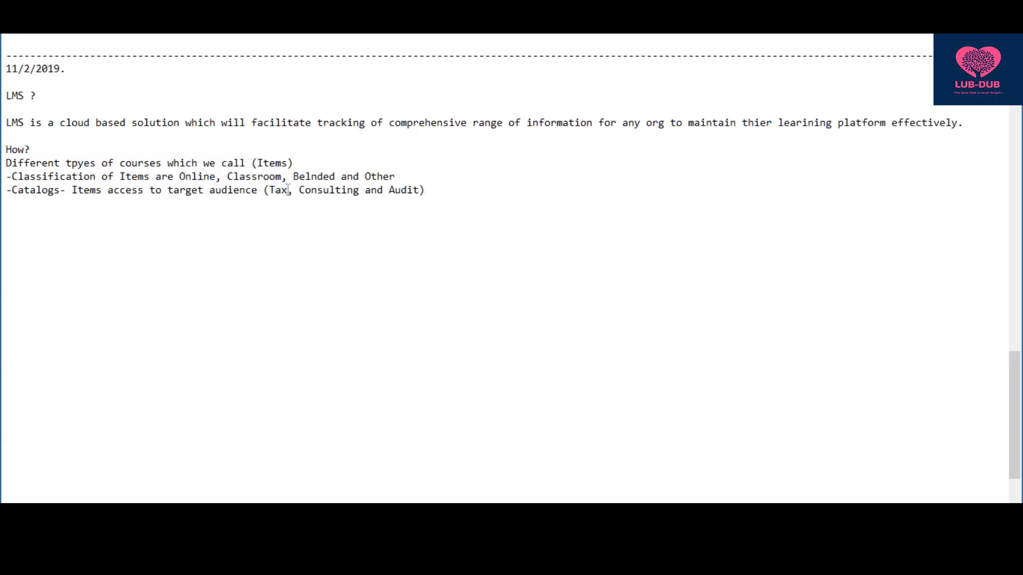
# - Add a '-Curriculas-' bullet for tracking mandatory and compliance based courses, ending with '/ NHO'
pyautogui.moveTo(287, 189); pyautogui.dragTo(270, 189)
pyautogui.moveTo(8, 195); pyautogui.dragTo(69, 203)
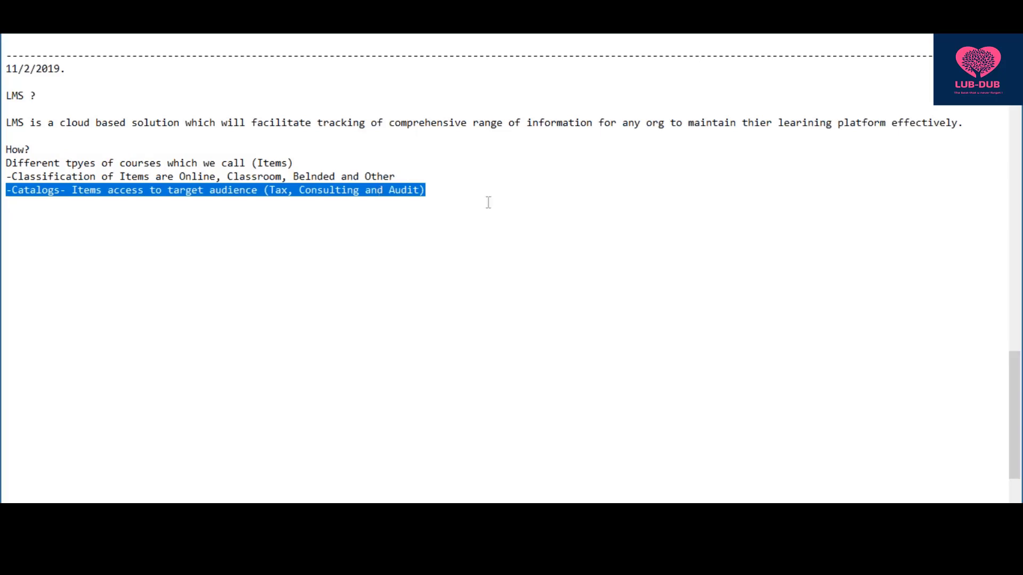
pyautogui.press('Right')
pyautogui.write('-')
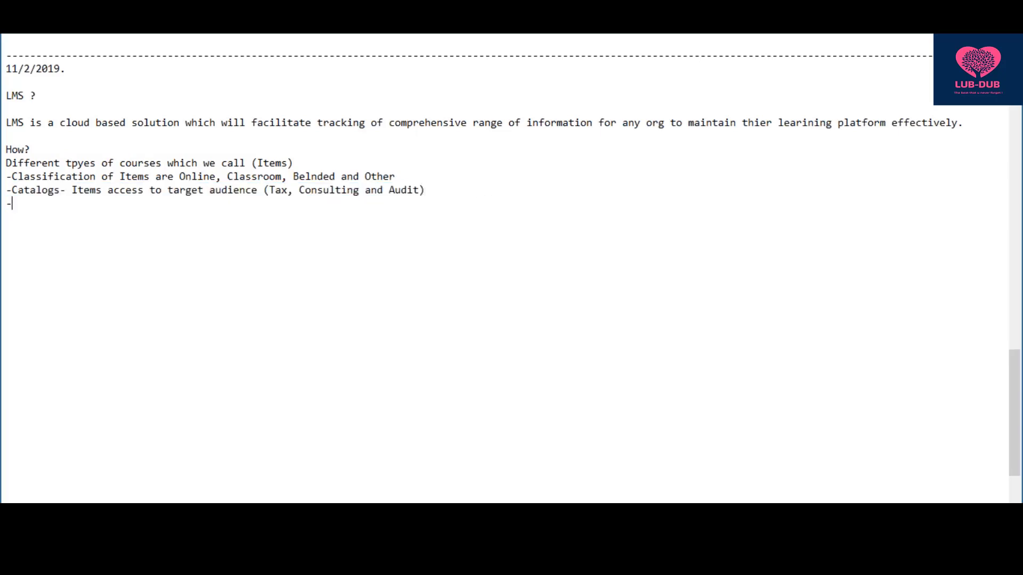
pyautogui.write('Curriculas- to track man')
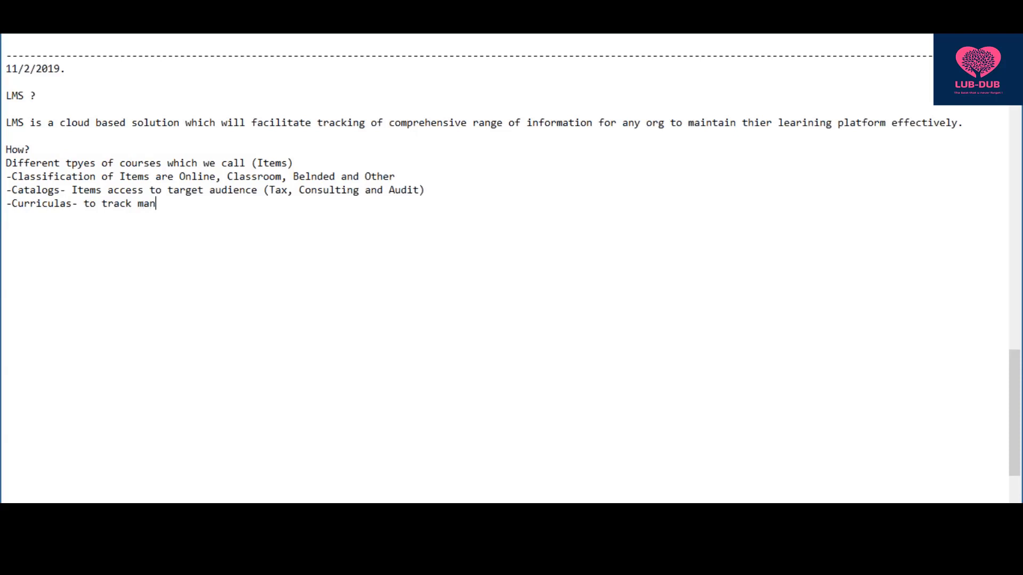
pyautogui.write('datory courses and co')
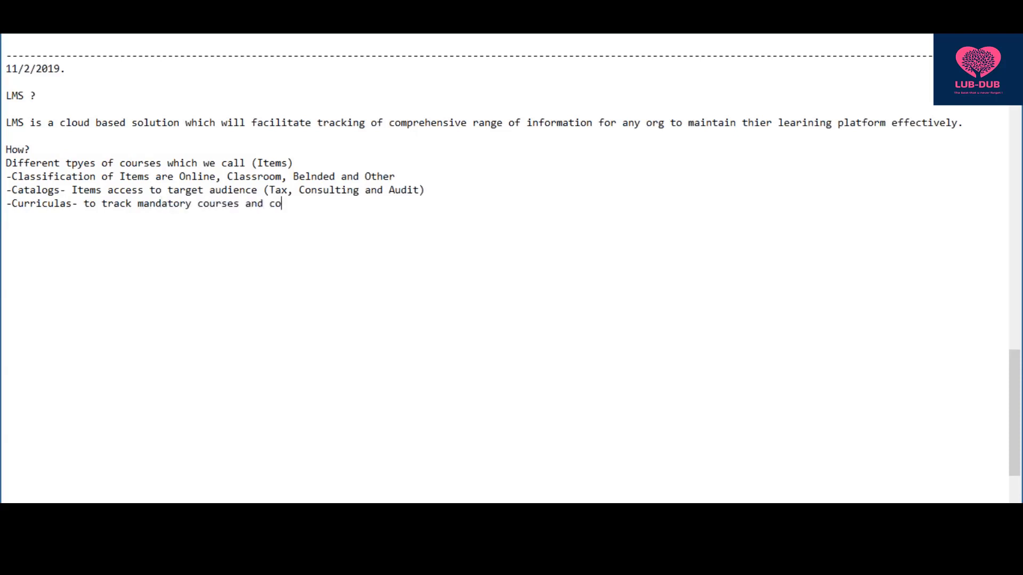
pyautogui.write('mpliance based courses')
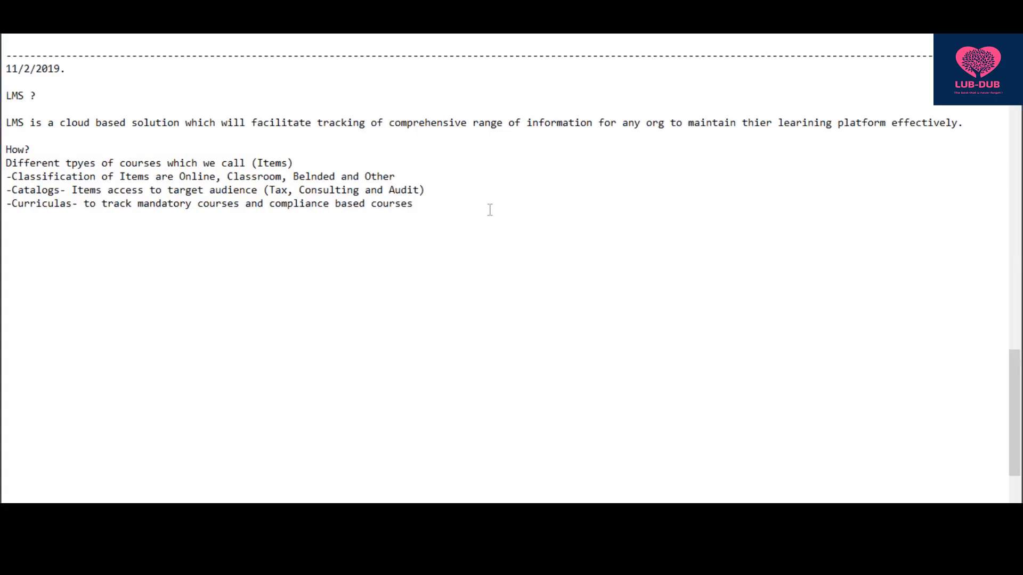
pyautogui.write('/')
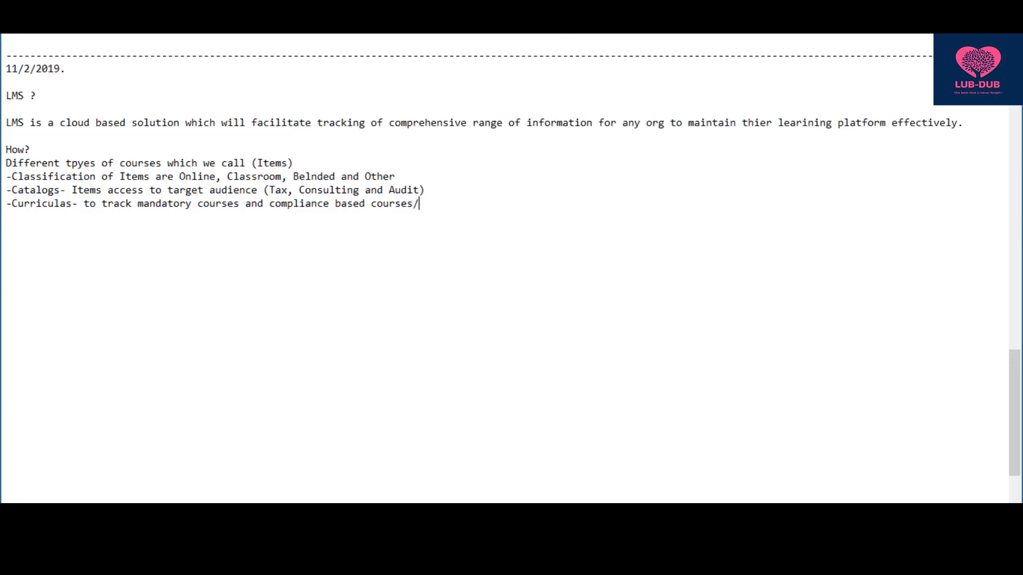
pyautogui.write(' NEw hire')
pyautogui.press('BackSpace')
pyautogui.press('BackSpace')
pyautogui.press('BackSpace')
pyautogui.press('BackSpace')
pyautogui.press('BackSpace')
pyautogui.press('BackSpace')
pyautogui.press('BackSpace')
pyautogui.press('BackSpace')
pyautogui.write('HO')
# - Add '-Programs- for Continous learning' below Curriculas and start a new dash line
pyautogui.press('Return')
pyautogui.write('-Programs')
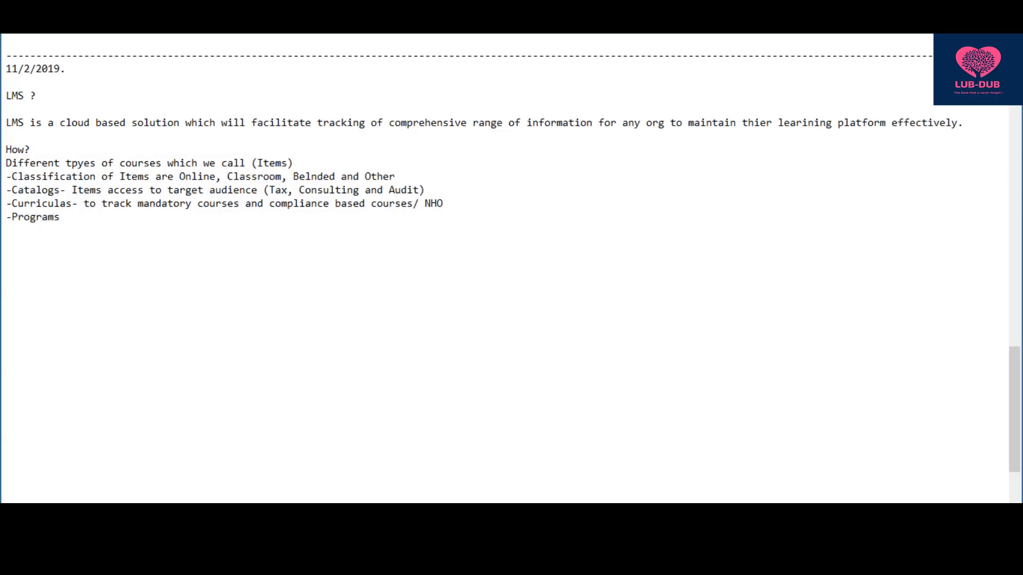
pyautogui.write('- for Continous learing')
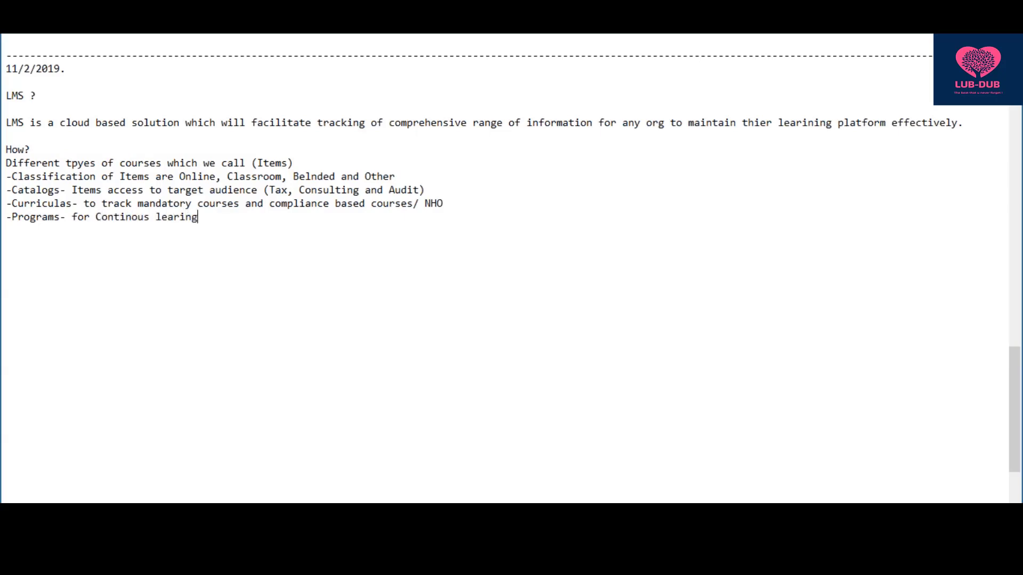
pyautogui.press('BackSpace')
pyautogui.press('BackSpace')
pyautogui.press('BackSpace')
pyautogui.write('ning')
pyautogui.press('Return')
pyautogui.write('-')
# - Complete the line as 'Reports ( Users, Mangers, Instructors & Administrators)' and highlight the whole list
pyautogui.write('Reports')
pyautogui.press('BackSpace')
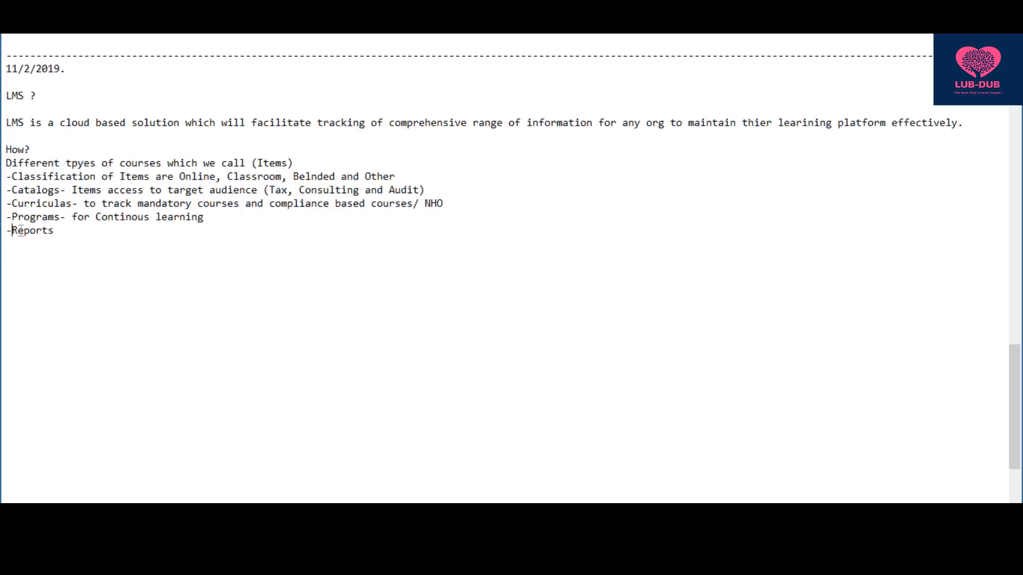
pyautogui.click(84, 235)
pyautogui.write('( Users, Mangers, Instru')
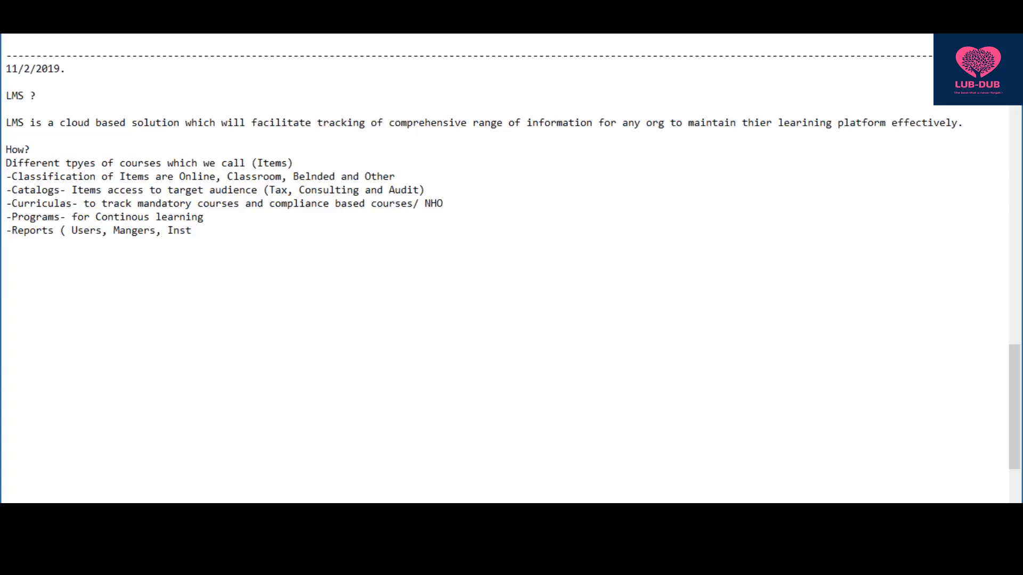
pyautogui.write('ctors ')
pyautogui.write('& Administ')
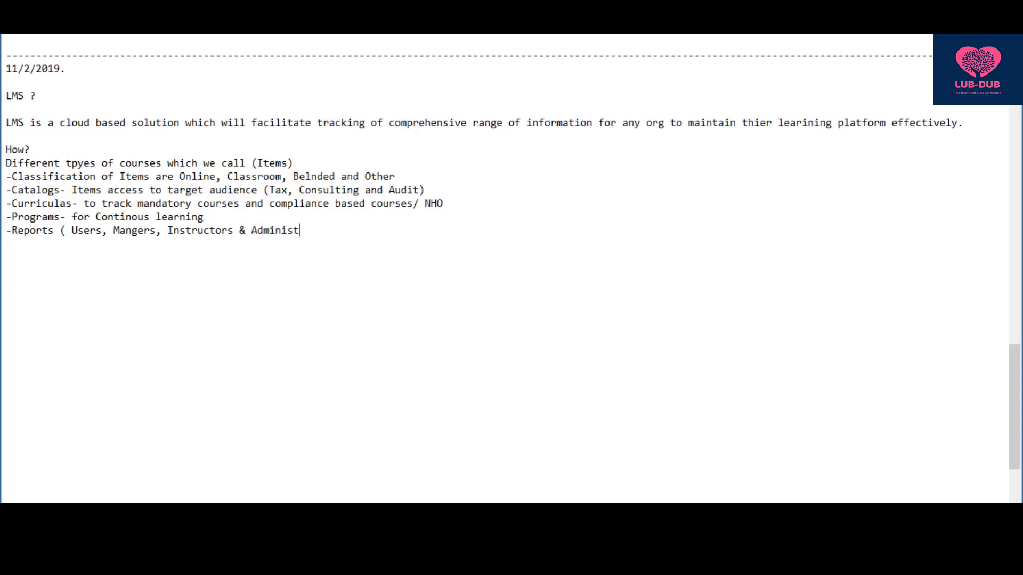
pyautogui.write('rators')
pyautogui.press('BackSpace')
pyautogui.write(')')
pyautogui.moveTo(341, 230); pyautogui.dragTo(263, 230)
pyautogui.moveTo(195, 220); pyautogui.dragTo(2, 166)
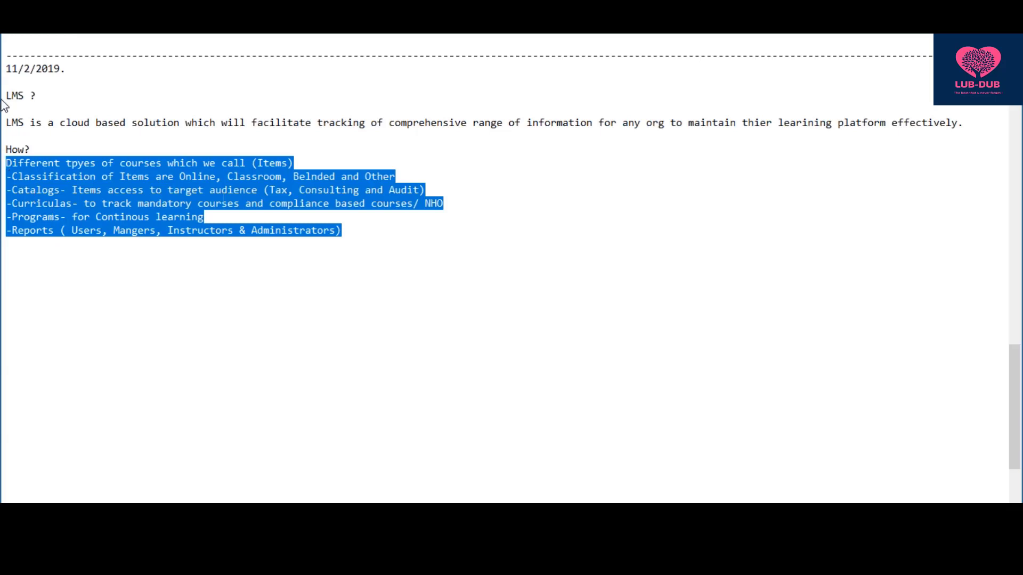
# - Add the line '-> LMS= LSO and TEM in HCM' below the Reports bullet
pyautogui.click(359, 240)
pyautogui.click(359, 235)
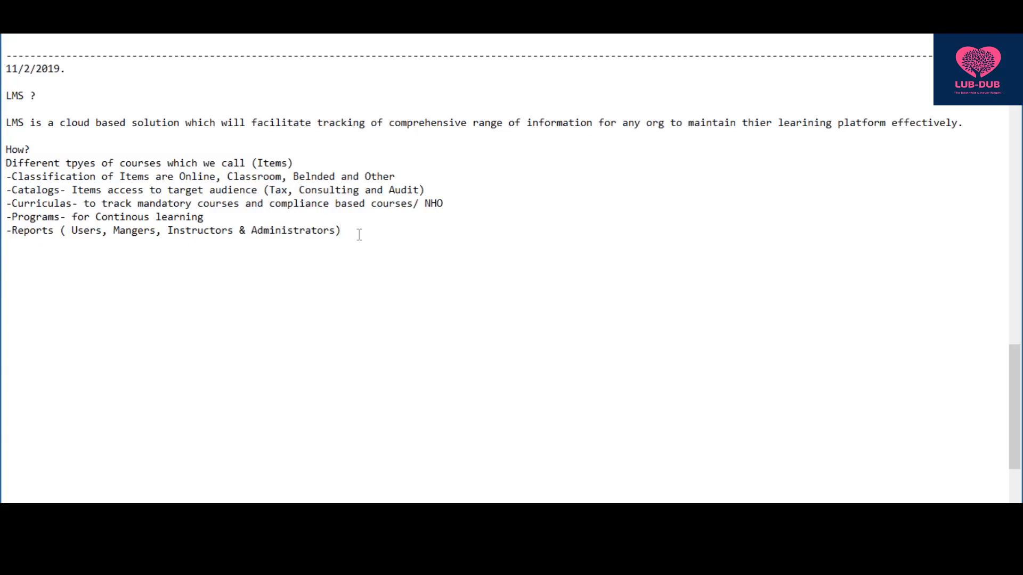
pyautogui.press('Return')
pyautogui.press('Return')
pyautogui.write('-> LMS= LS and TEM in HACM')
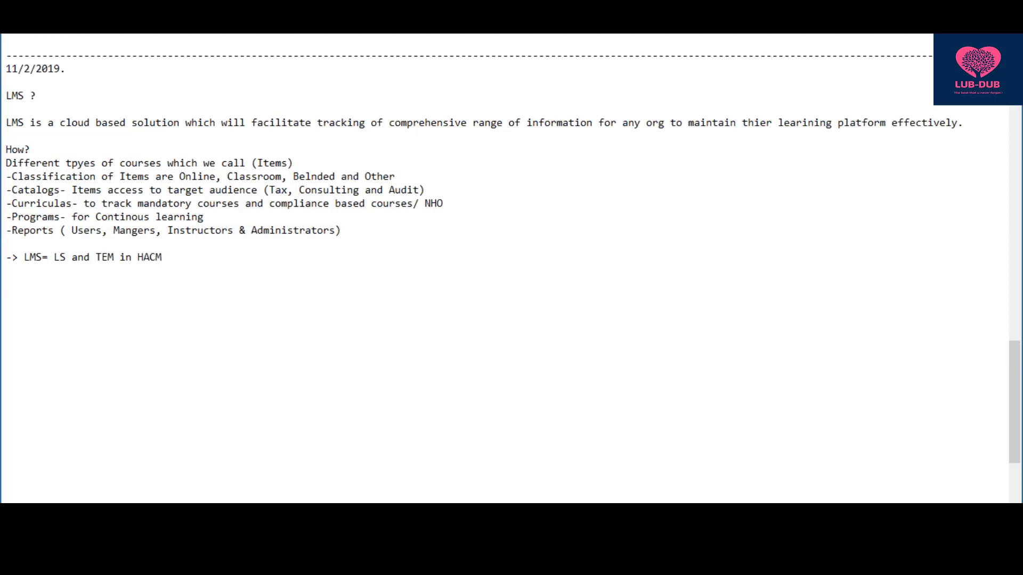
pyautogui.press('BackSpace')
pyautogui.press('BackSpace')
pyautogui.press('BackSpace')
pyautogui.write('CM')
pyautogui.write(')')
pyautogui.press('BackSpace')
pyautogui.write('O')
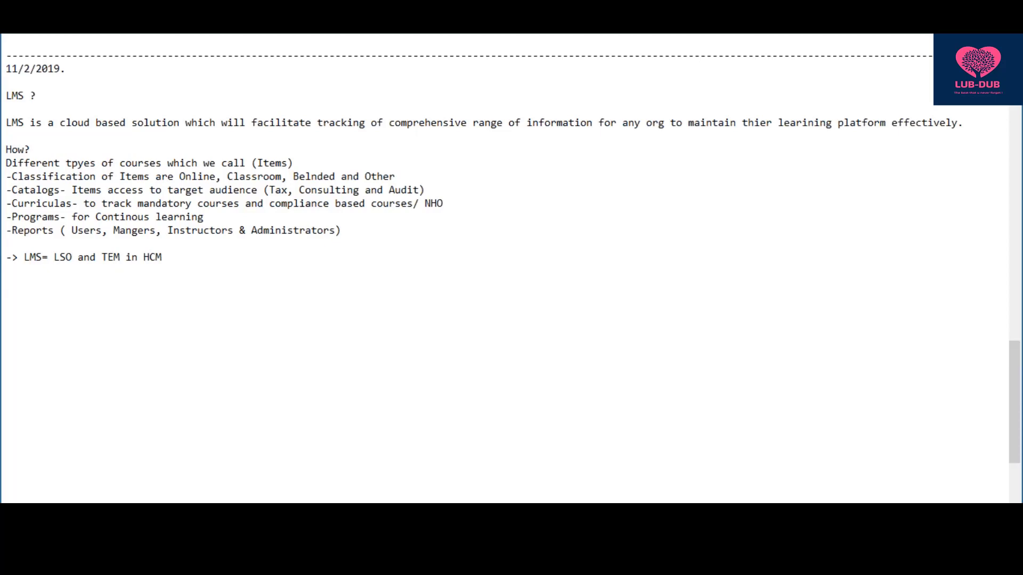
# - Insert a '-Security' bullet on a new line right after the Programs bullet
pyautogui.click(235, 219)
pyautogui.press('Return')
pyautogui.write('-')
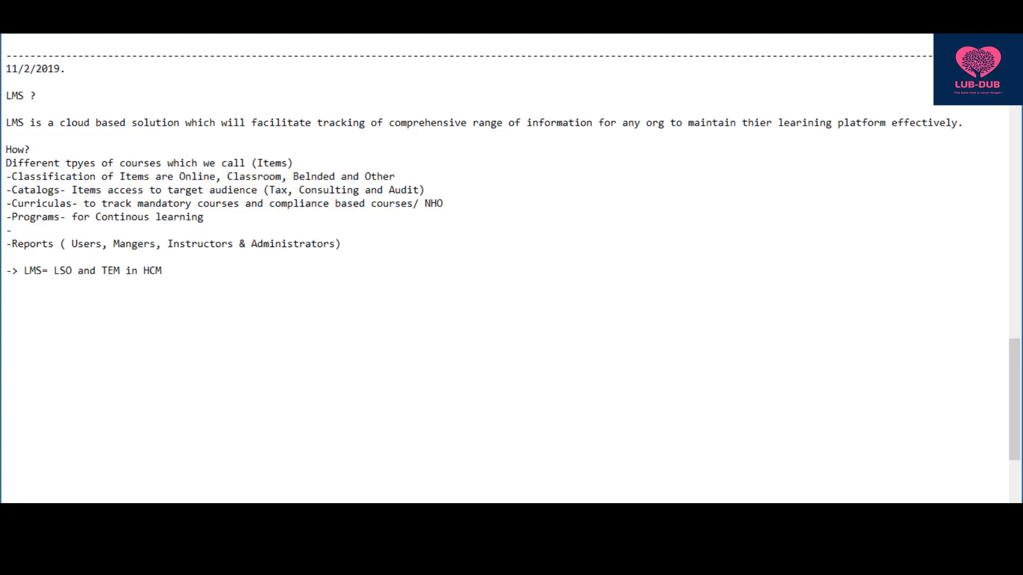
pyautogui.write('Security')
pyautogui.moveTo(70, 232); pyautogui.dragTo(5, 235)
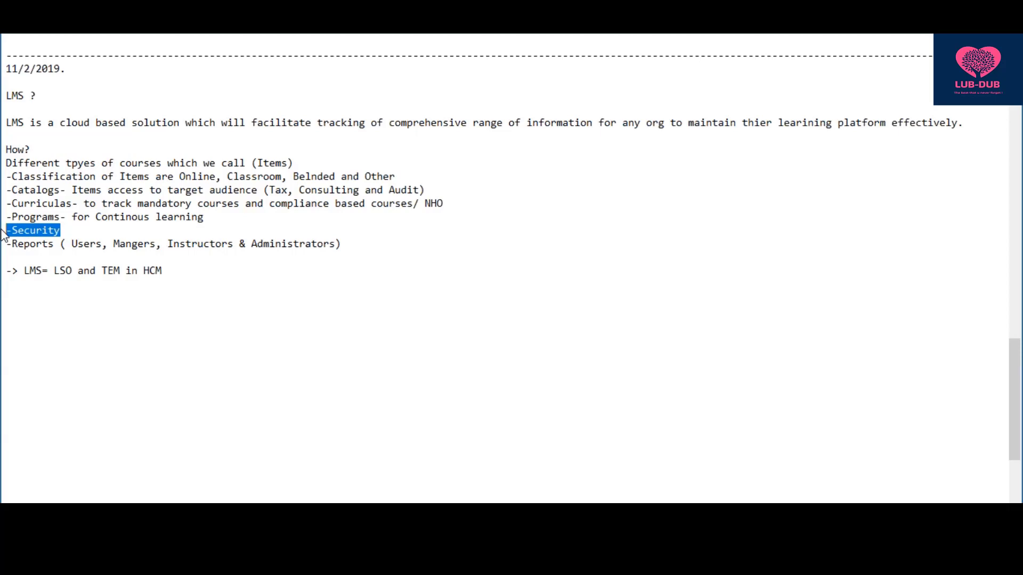
pyautogui.click(69, 230)
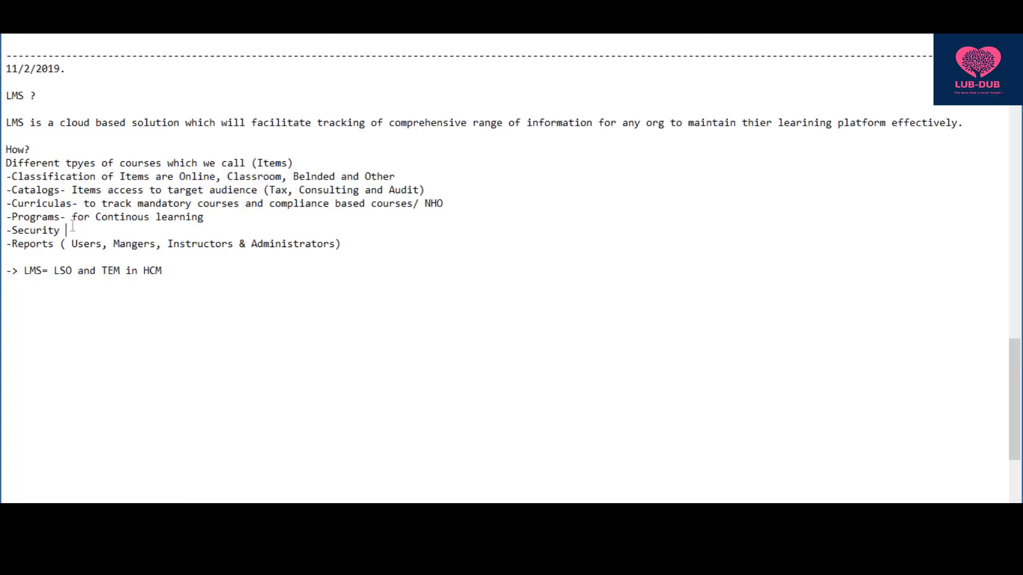
# - Highlight the Security bullet while explaining, then put the caret at the end of the LMS= line
pyautogui.moveTo(65, 230); pyautogui.dragTo(4, 235)
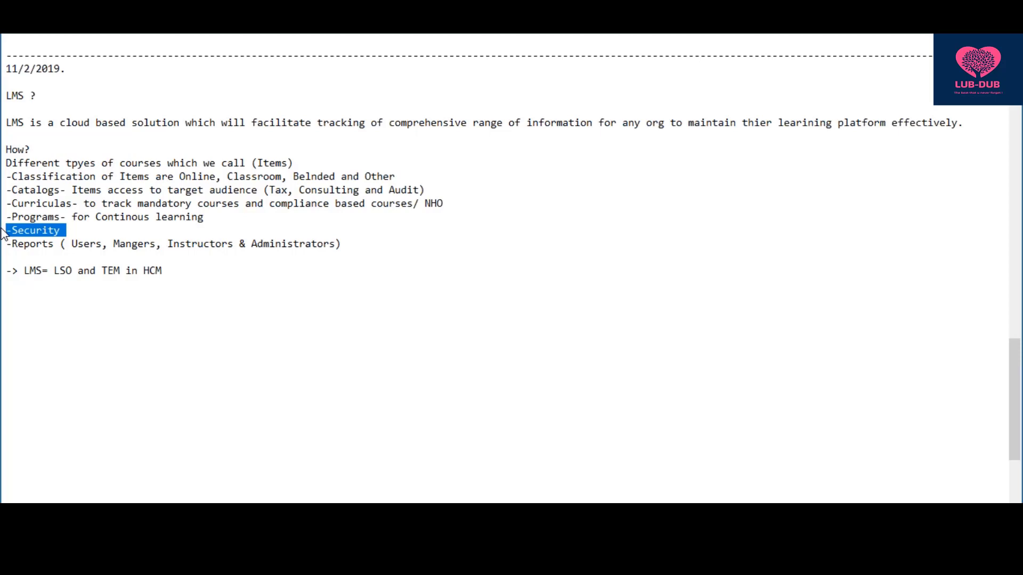
pyautogui.click(88, 228)
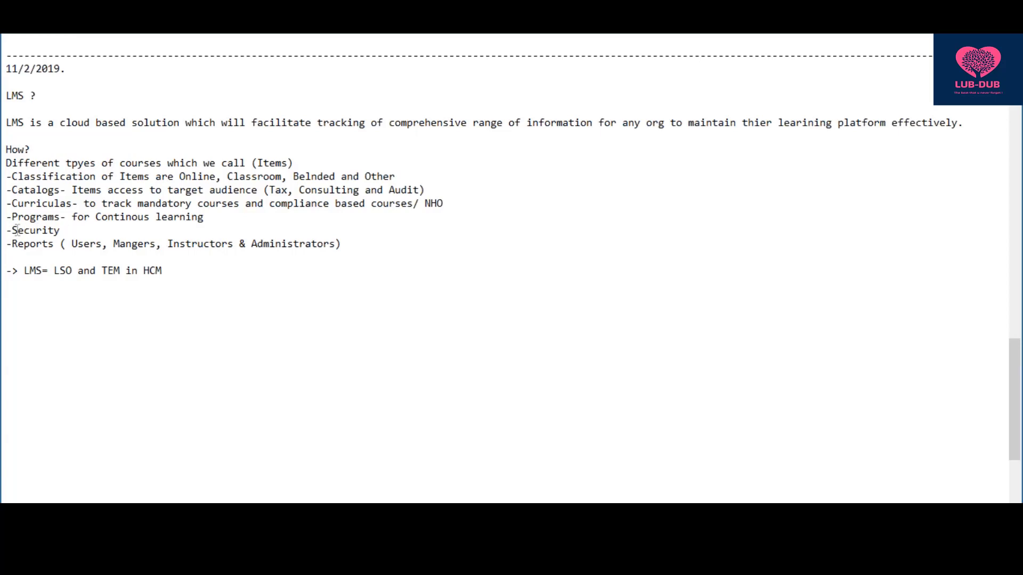
pyautogui.moveTo(72, 232); pyautogui.dragTo(4, 239)
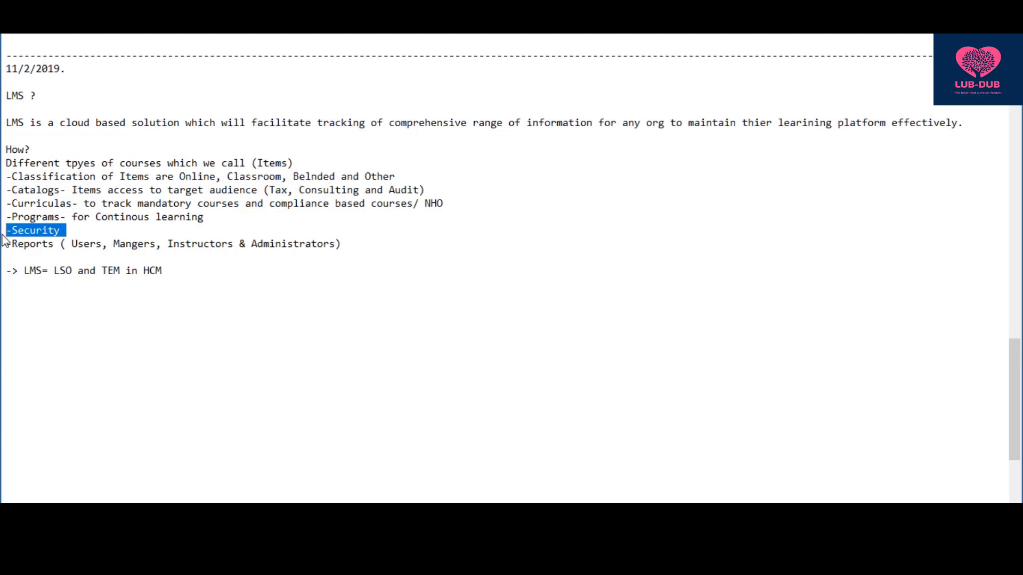
pyautogui.click(89, 241)
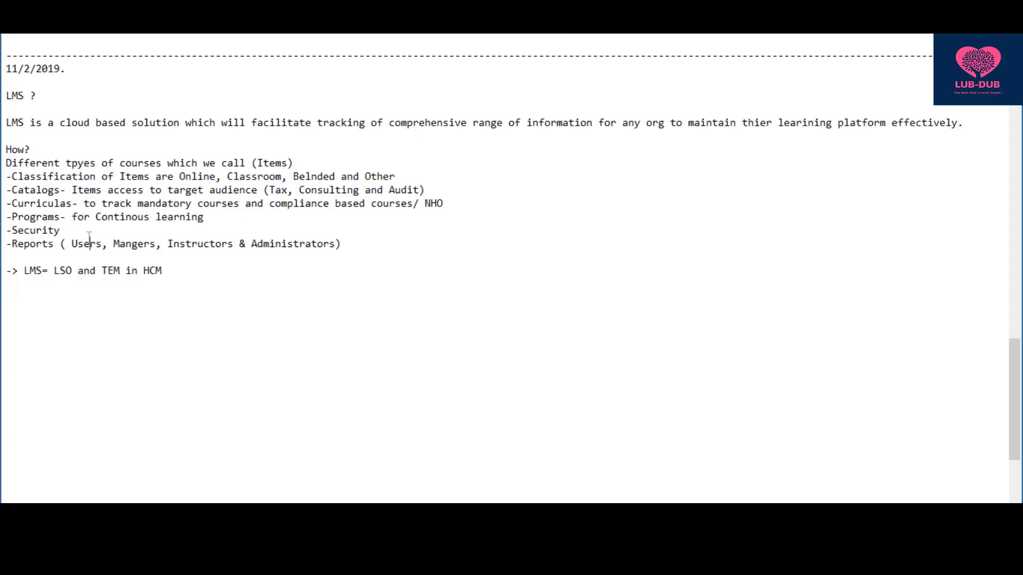
pyautogui.click(186, 275)
# - Add '(200 Employees)' after Audit in the Catalogs audience of Tax, Consulting and Audit
pyautogui.moveTo(289, 192); pyautogui.dragTo(267, 198)
pyautogui.moveTo(365, 192); pyautogui.dragTo(311, 193)
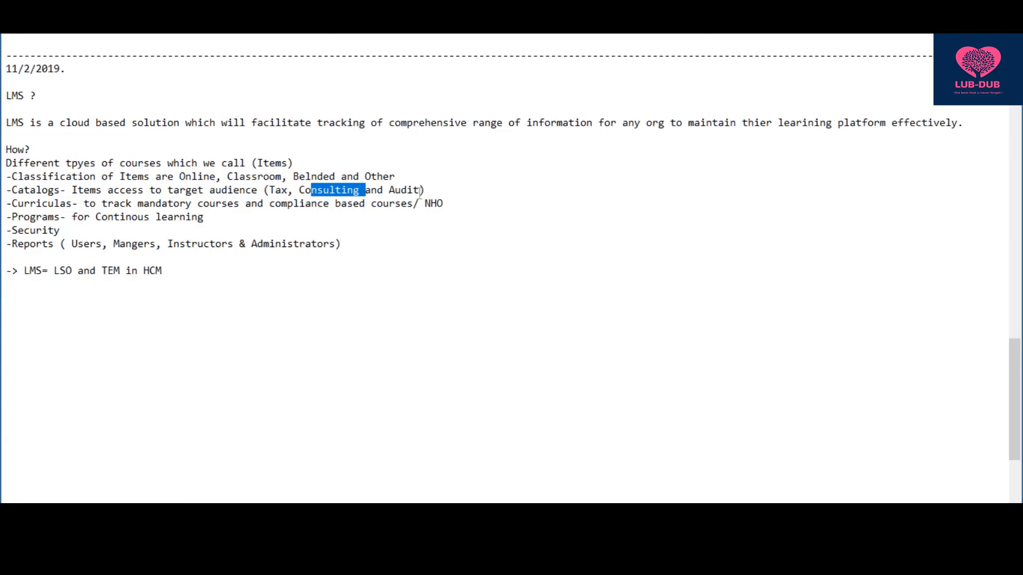
pyautogui.moveTo(420, 193); pyautogui.dragTo(395, 193)
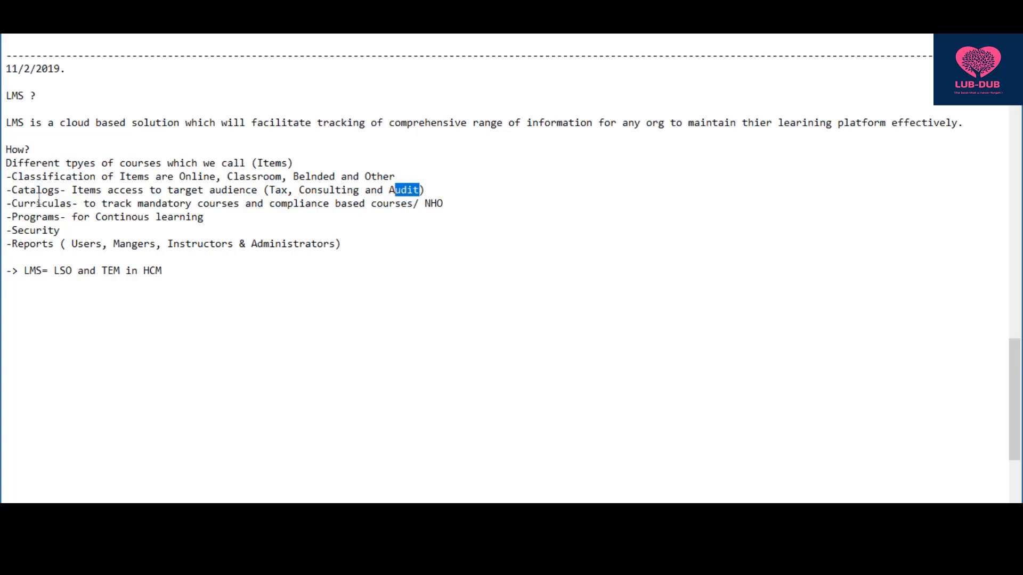
pyautogui.click(420, 190)
pyautogui.write('(20')
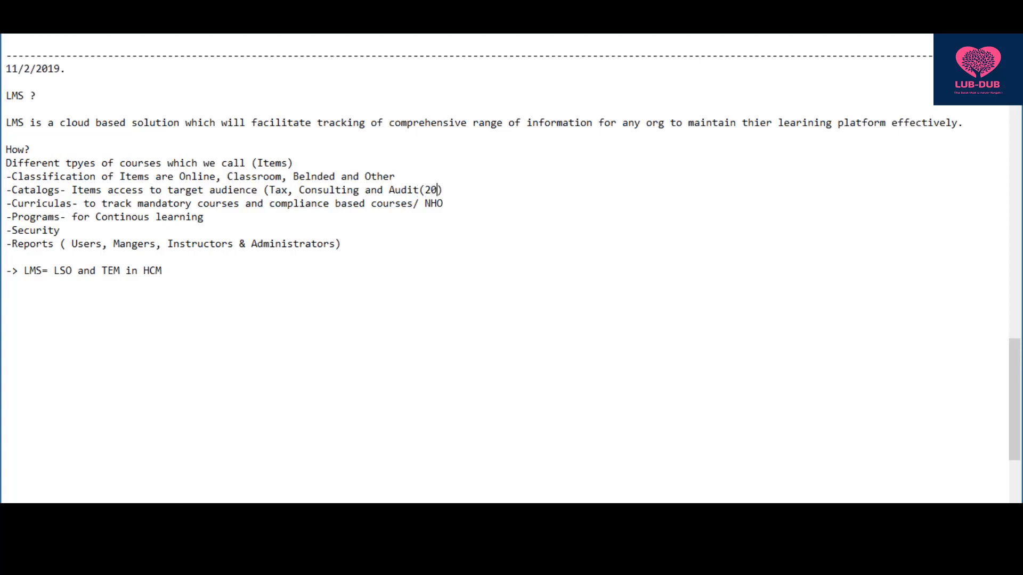
pyautogui.write('0 Empo')
pyautogui.press('BackSpace')
pyautogui.write('loyees')
pyautogui.write(')')
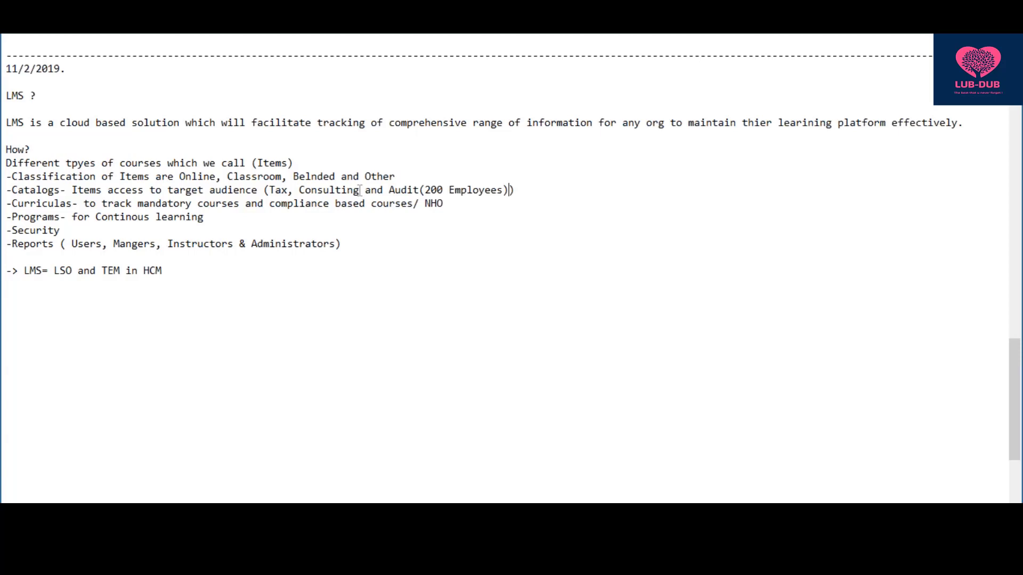
# - Select the Catalogs audience text and undo the accidental overwrite with Ctrl+Z
pyautogui.doubleClick(127, 233)
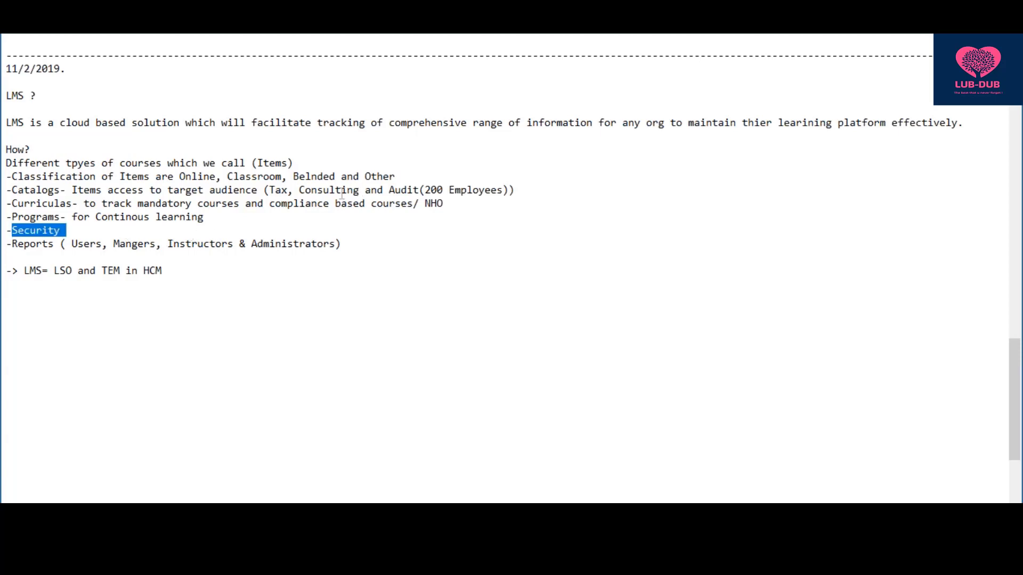
pyautogui.moveTo(267, 190); pyautogui.dragTo(524, 190)
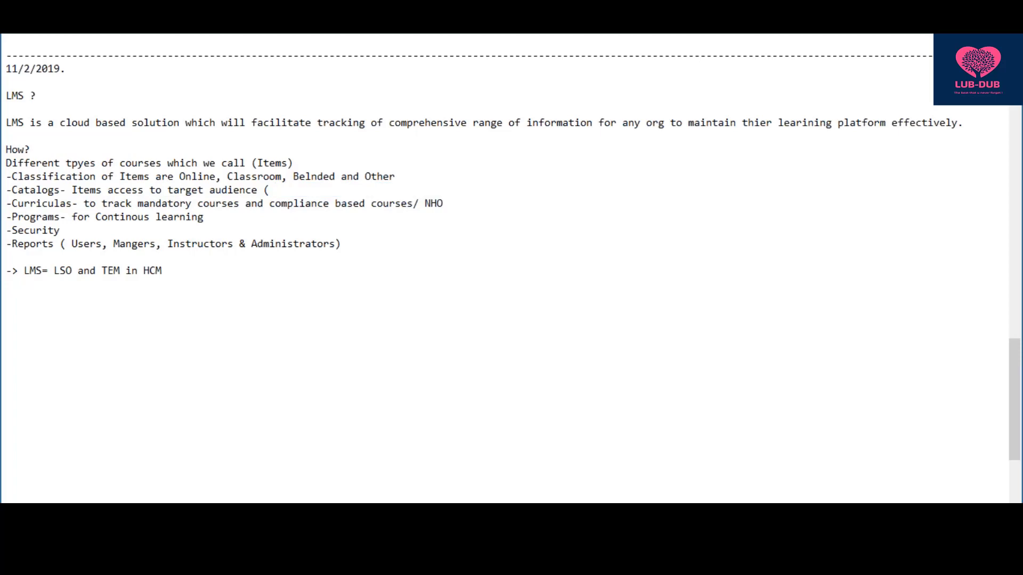
pyautogui.hotkey('ctrl', 'z')
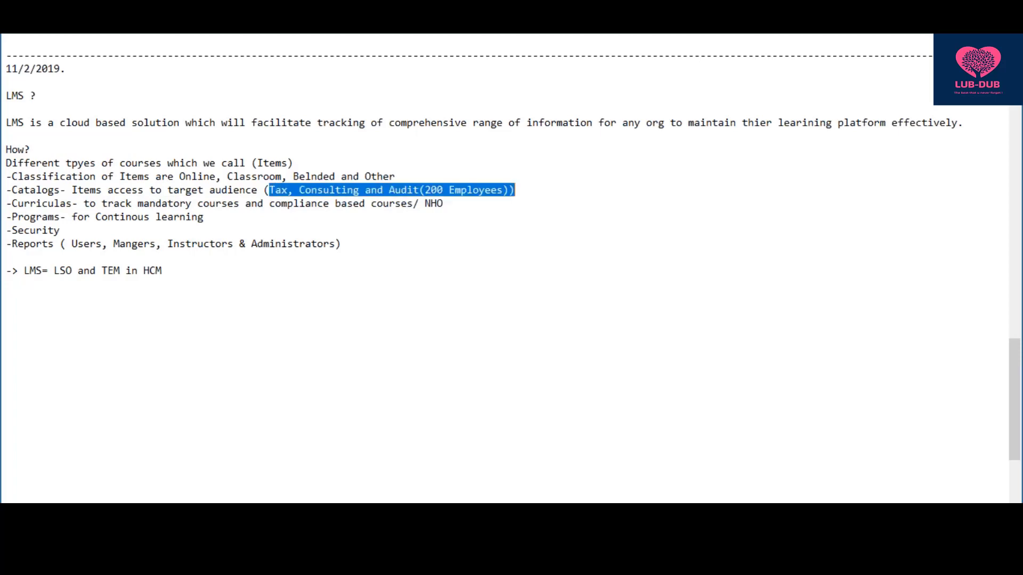
pyautogui.click(614, 193)
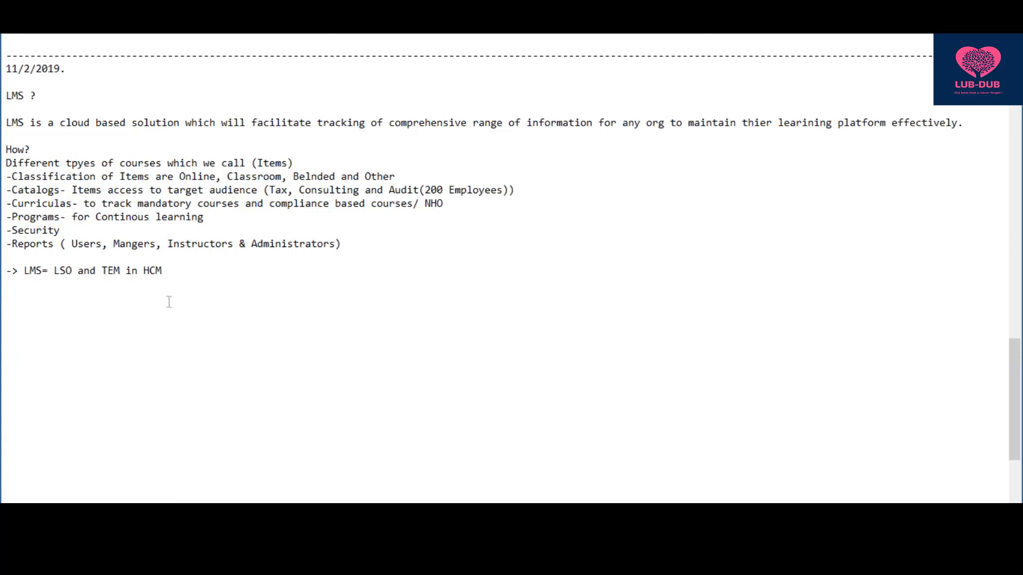
# - End the HCM line with a period and add a dashed separator a few lines below
pyautogui.click(192, 270)
pyautogui.write('.')
pyautogui.press('Return')
pyautogui.press('Return')
pyautogui.press('Return')
pyautogui.write('-----------------------------------------------------------------------------------')
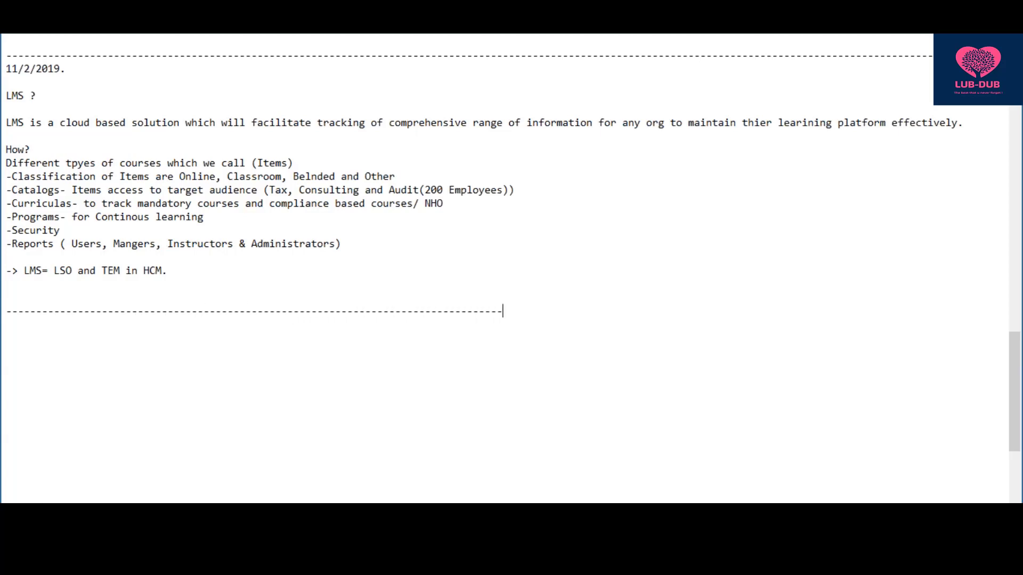
pyautogui.write('--------------------------------------------------------------------------------------------------------------------------------------------------')
pyautogui.press('Return')
pyautogui.write('http')
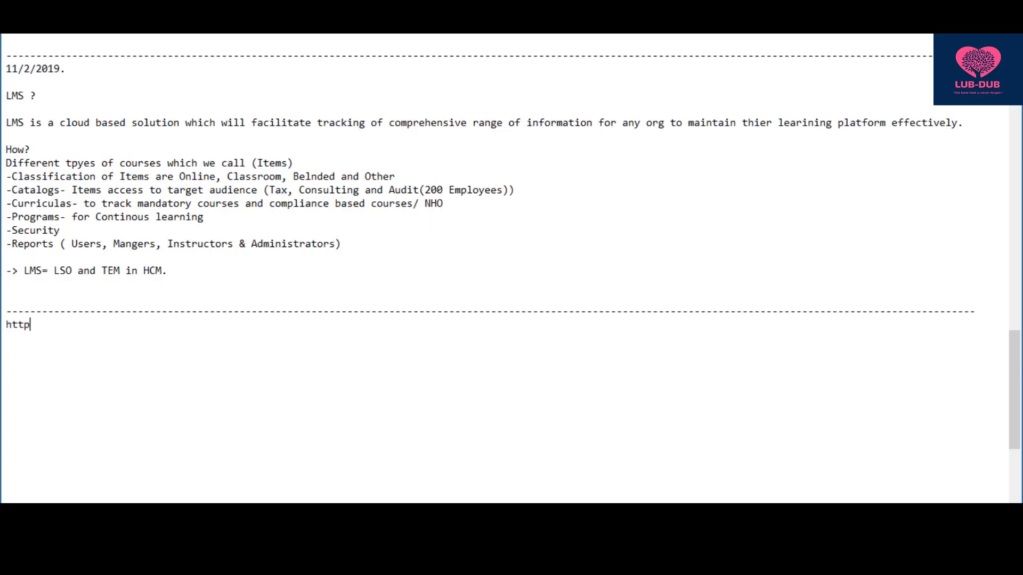
pyautogui.write('s://clientname')
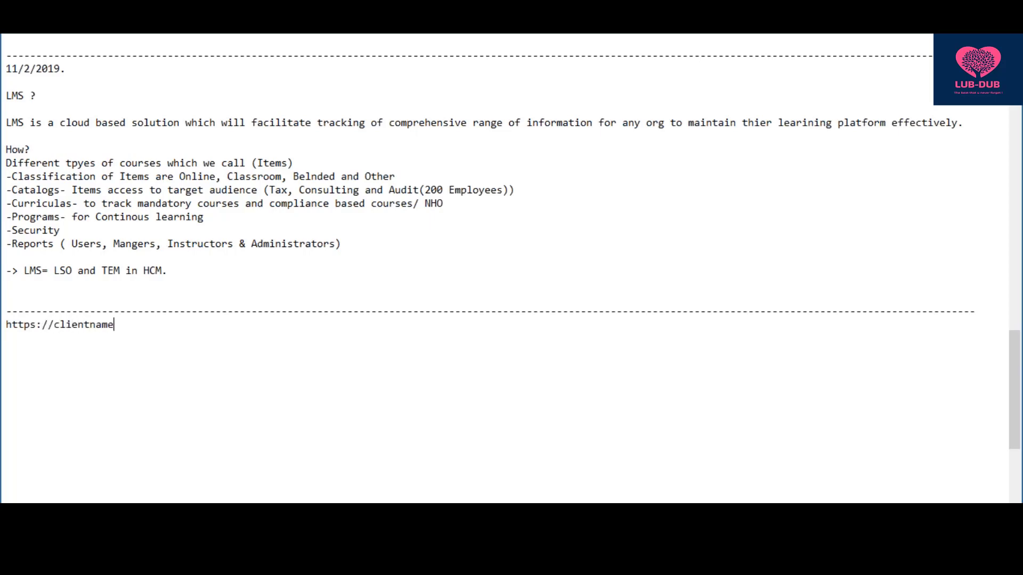
pyautogui.write('-stage.plateau')
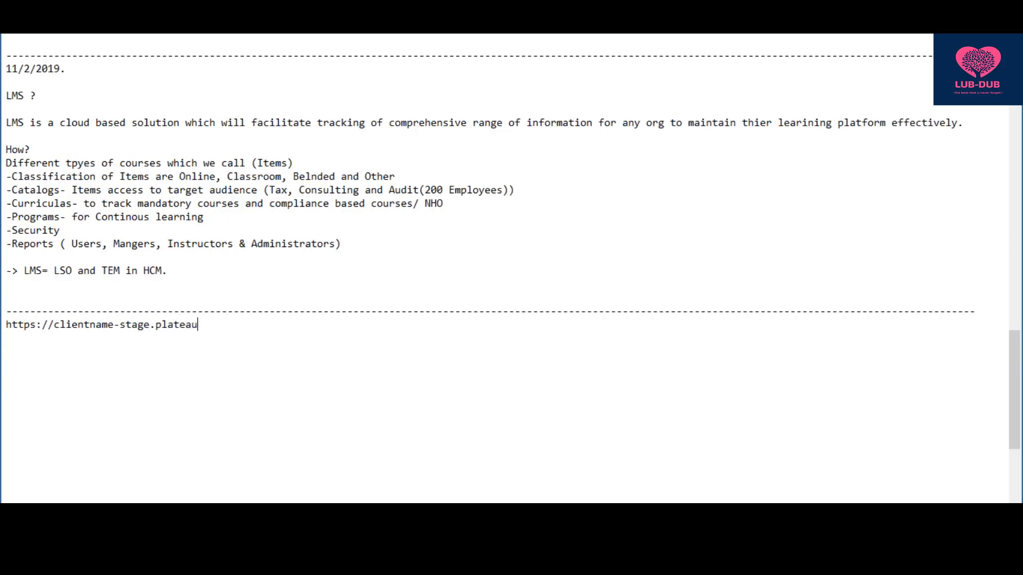
pyautogui.write('.com/learning/admin')
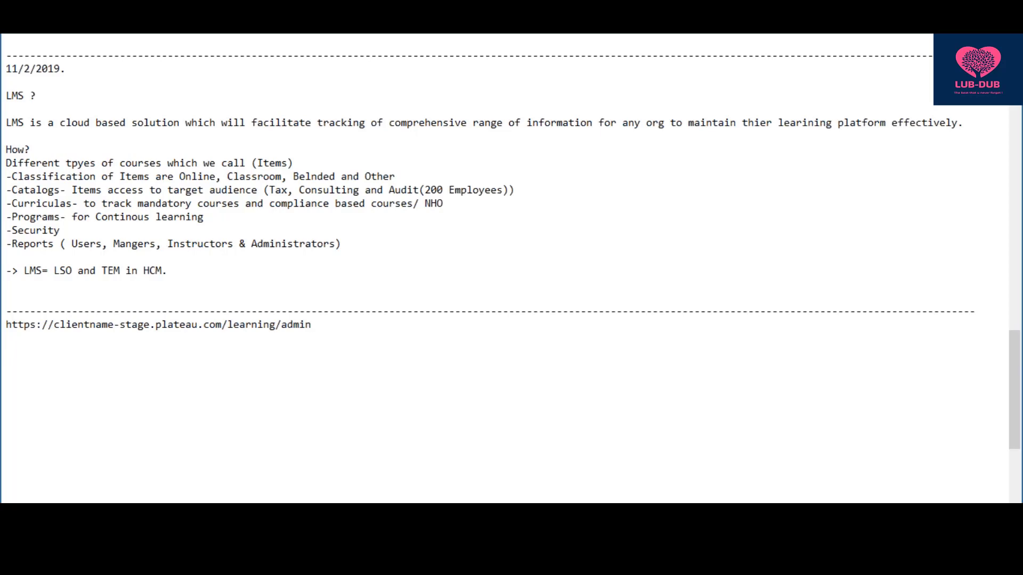
pyautogui.write('/nativelogin.jso')
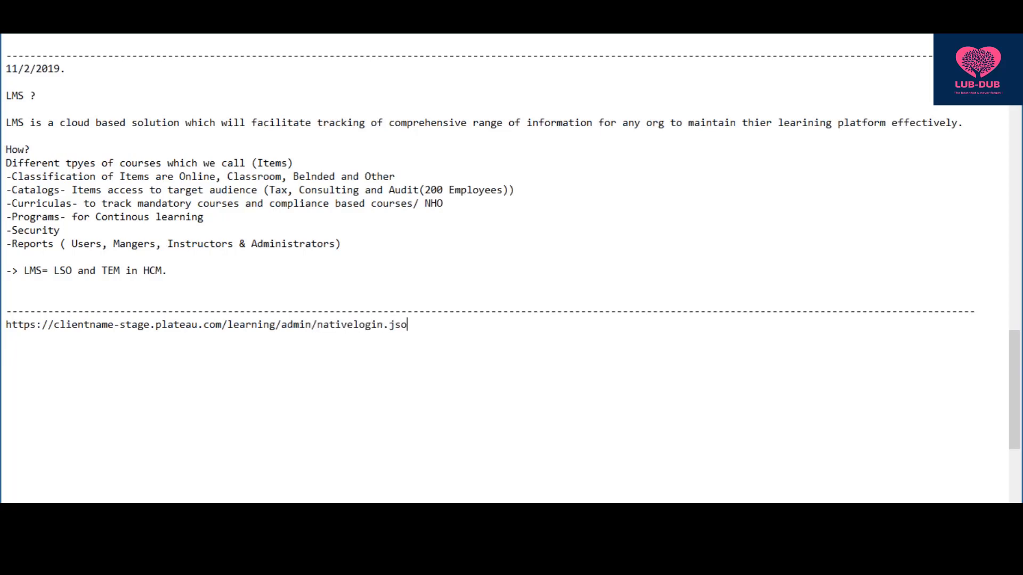
pyautogui.press('BackSpace')
pyautogui.write('p')
pyautogui.moveTo(302, 336); pyautogui.dragTo(2, 328)
pyautogui.hotkey('ctrl', 'c')
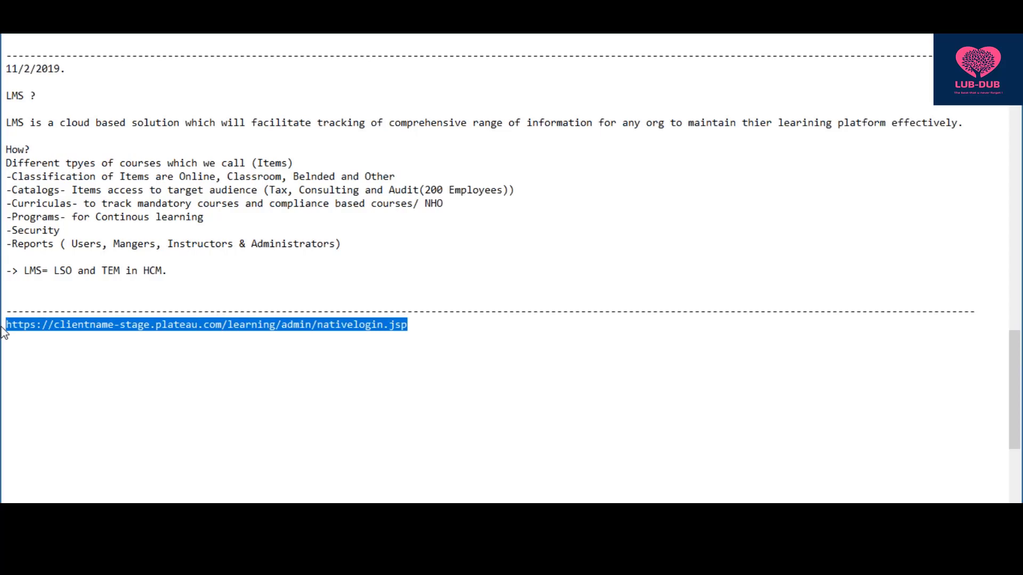
# - Paste a copy of the stage URL below and remove '-stage' to make the production URL
pyautogui.click(420, 327)
pyautogui.press('Return')
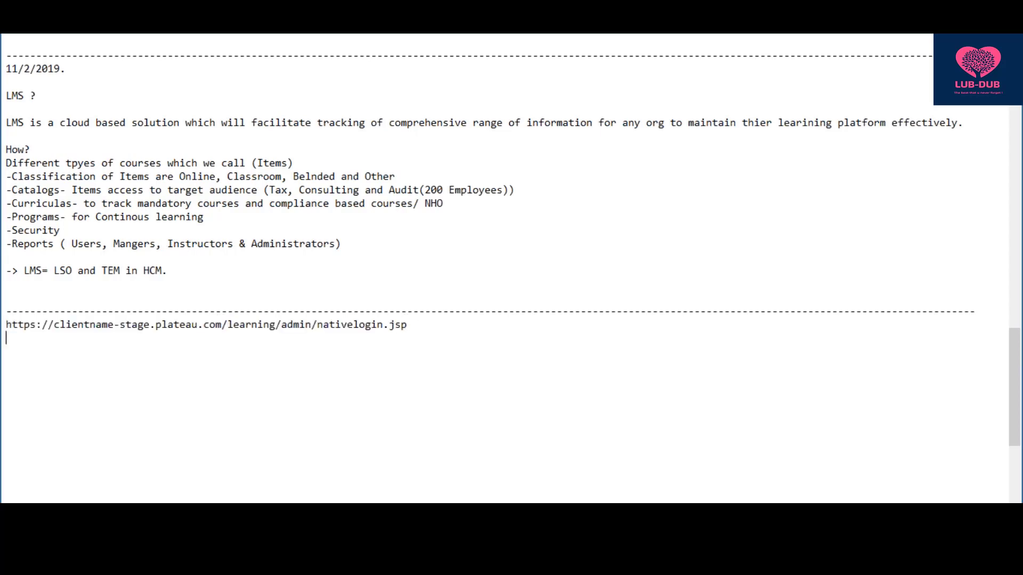
pyautogui.hotkey('ctrl', 'v')
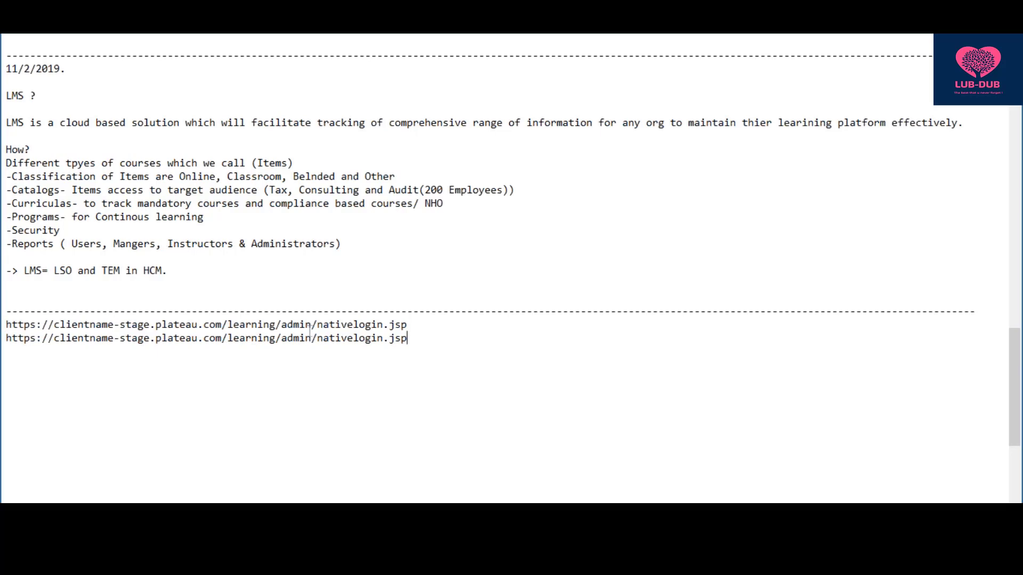
pyautogui.click(149, 338)
pyautogui.press('BackSpace')
pyautogui.press('BackSpace')
pyautogui.press('BackSpace')
pyautogui.press('BackSpace')
pyautogui.press('BackSpace')
pyautogui.press('BackSpace')
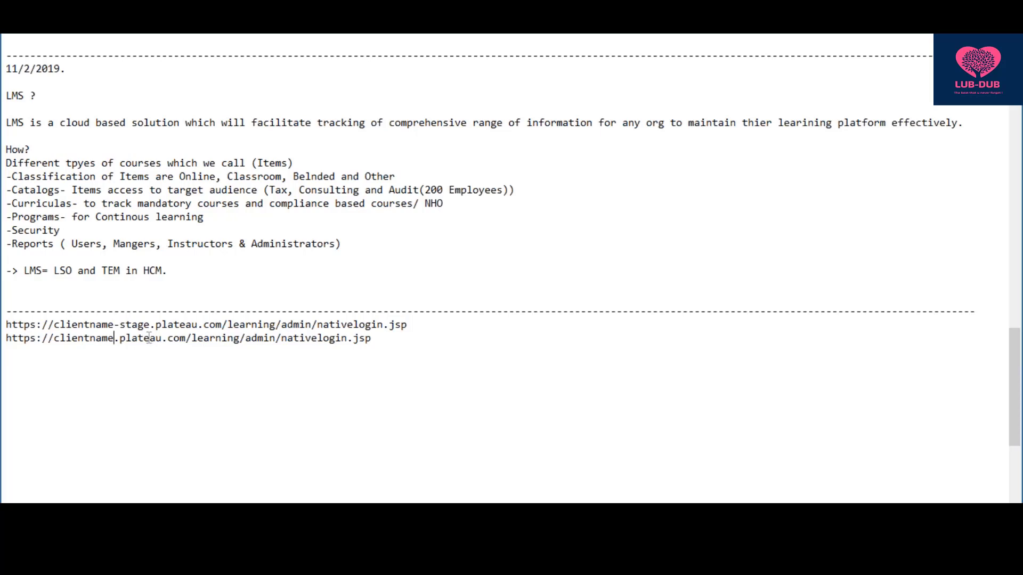
# - Label the URLs '-- STAGE' and '-- PRD', then start an 'HP' line below
pyautogui.click(431, 327)
pyautogui.write('-- STAGE')
pyautogui.write(' --')
pyautogui.write('      PRD')
pyautogui.moveTo(452, 335); pyautogui.dragTo(3, 332)
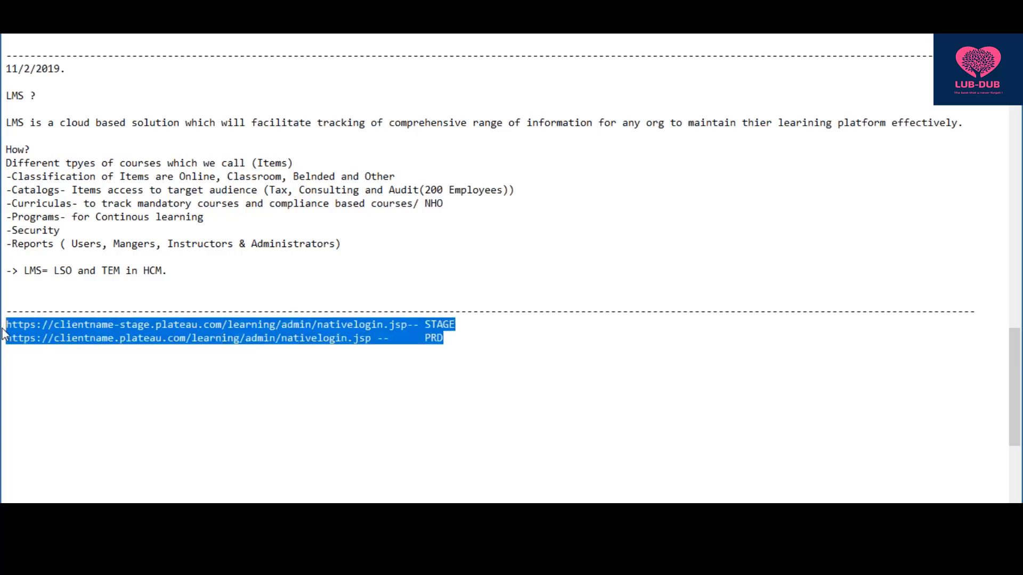
pyautogui.click(457, 355)
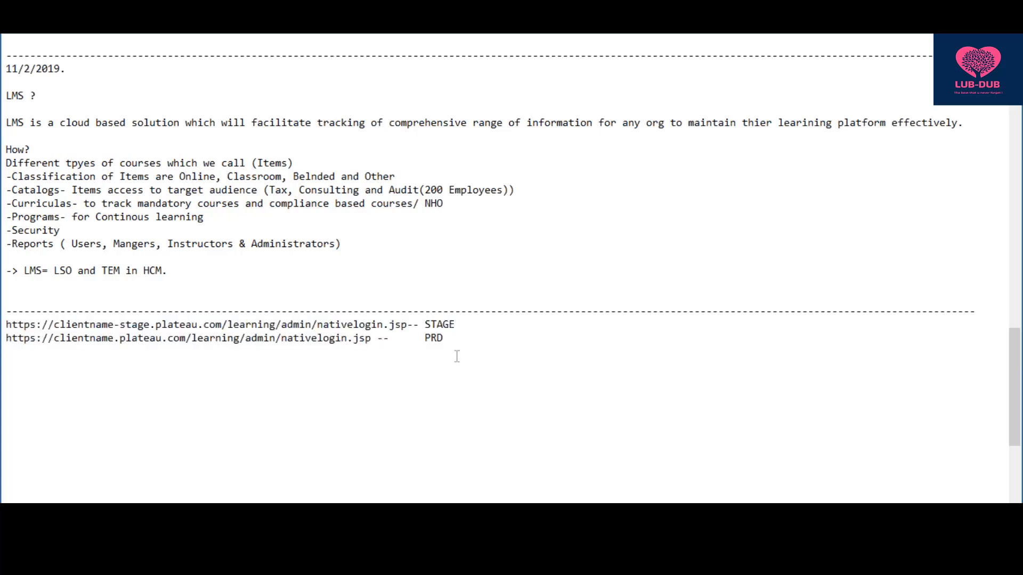
pyautogui.press('Return')
pyautogui.write('HP')
# - Paste the STAGE login URL after 'HP :' and change its clientname part to hpcl
pyautogui.moveTo(508, 311); pyautogui.dragTo(60, 325)
pyautogui.click(355, 333)
pyautogui.moveTo(455, 324); pyautogui.dragTo(5, 326)
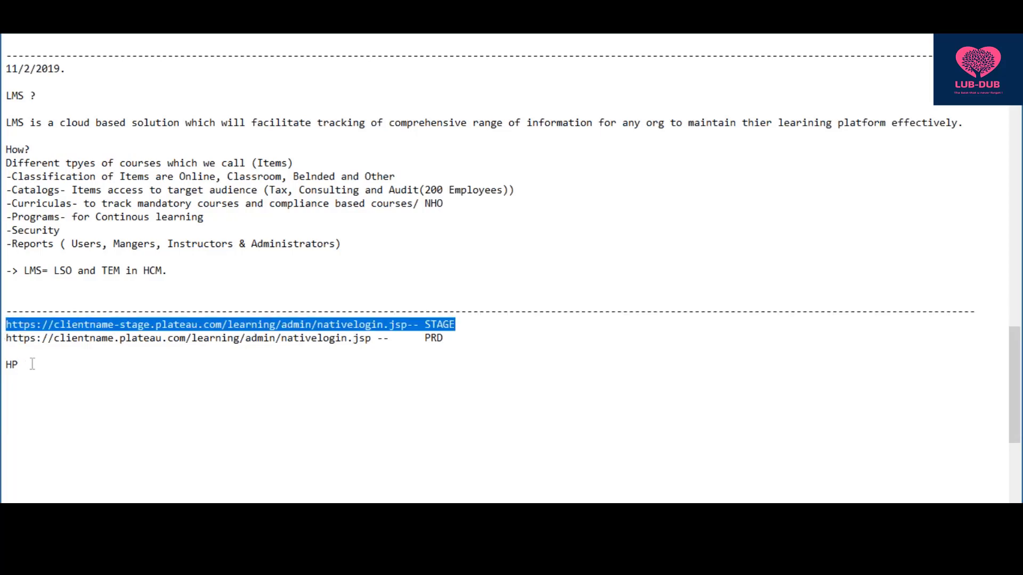
pyautogui.hotkey('ctrl', 'x')
pyautogui.hotkey('ctrl', 'z')
pyautogui.click(45, 365)
pyautogui.write(':')
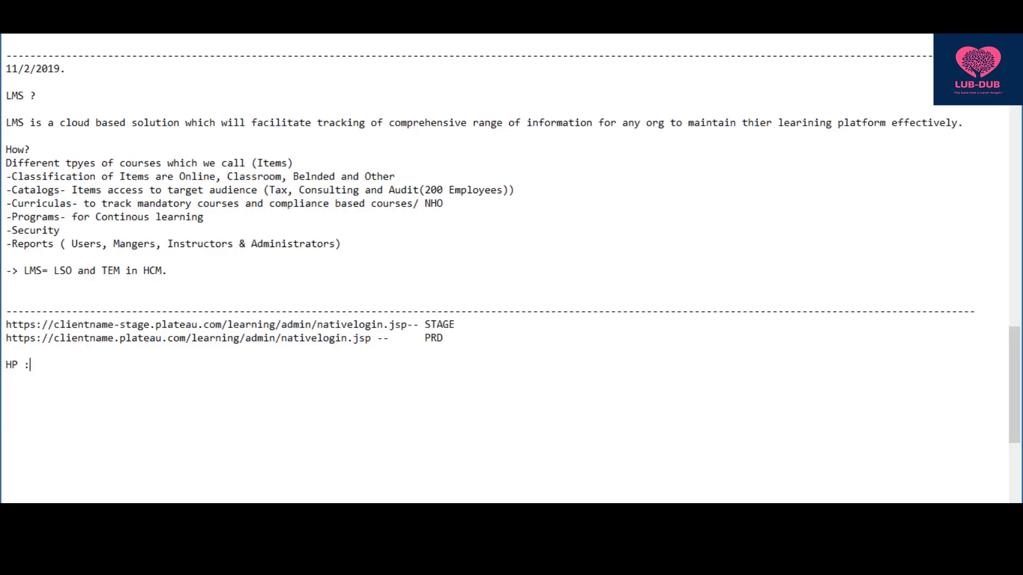
pyautogui.hotkey('ctrl', 'v')
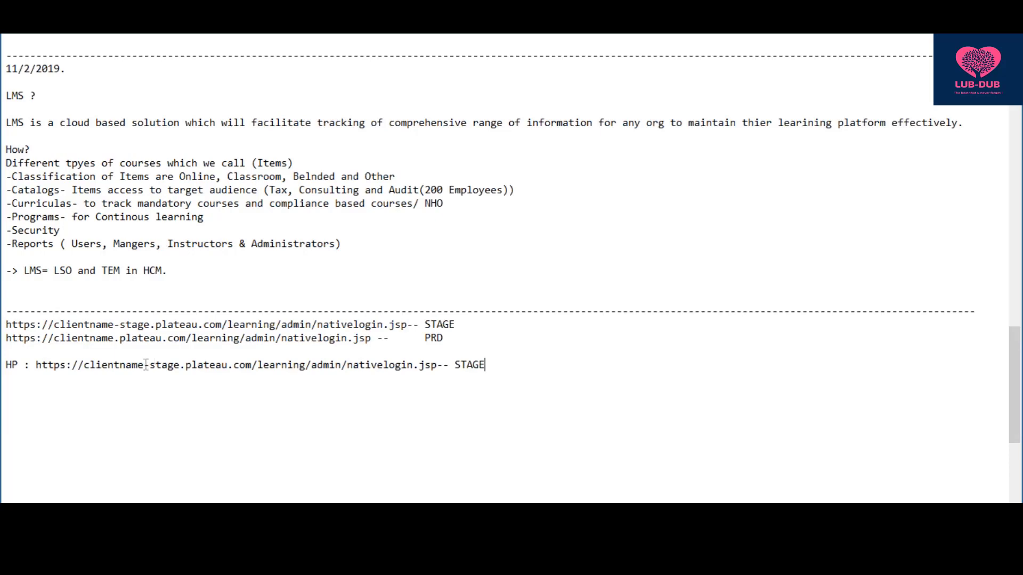
pyautogui.click(143, 365)
pyautogui.press('BackSpace')
pyautogui.press('BackSpace')
pyautogui.press('BackSpace')
pyautogui.press('BackSpace')
pyautogui.press('BackSpace')
pyautogui.press('BackSpace')
pyautogui.press('BackSpace')
pyautogui.press('BackSpace')
pyautogui.press('BackSpace')
pyautogui.press('BackSpace')
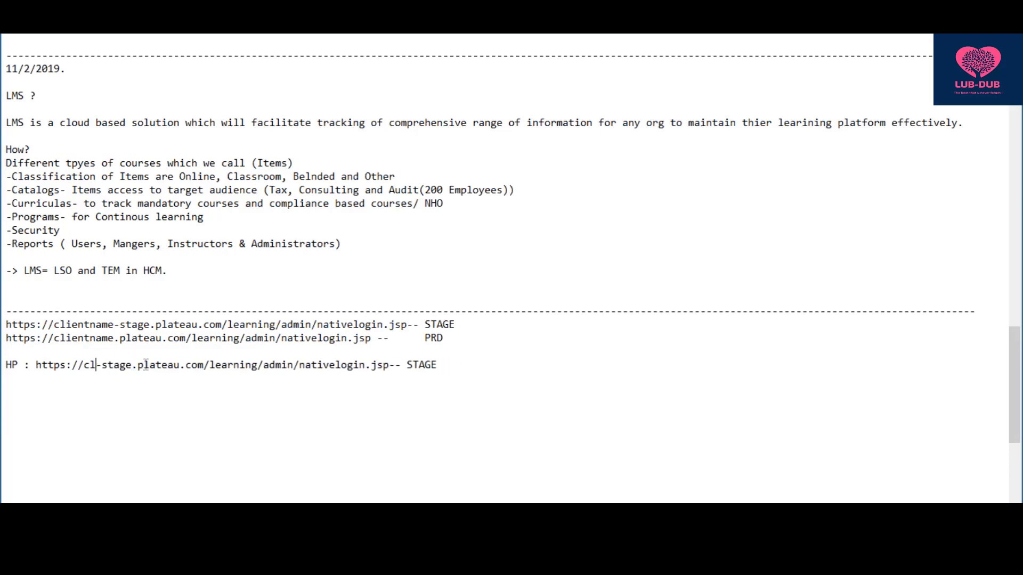
pyautogui.write('hpcl')
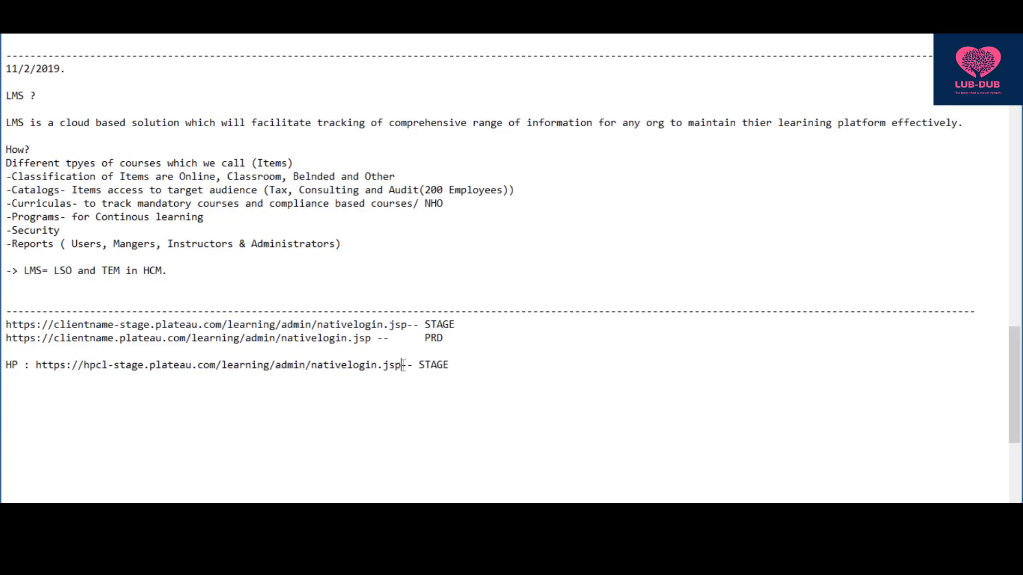
# - Add a copy of the HP URL on the next line with 'stage' removed, then leave blank lines below
pyautogui.moveTo(402, 366); pyautogui.dragTo(34, 365)
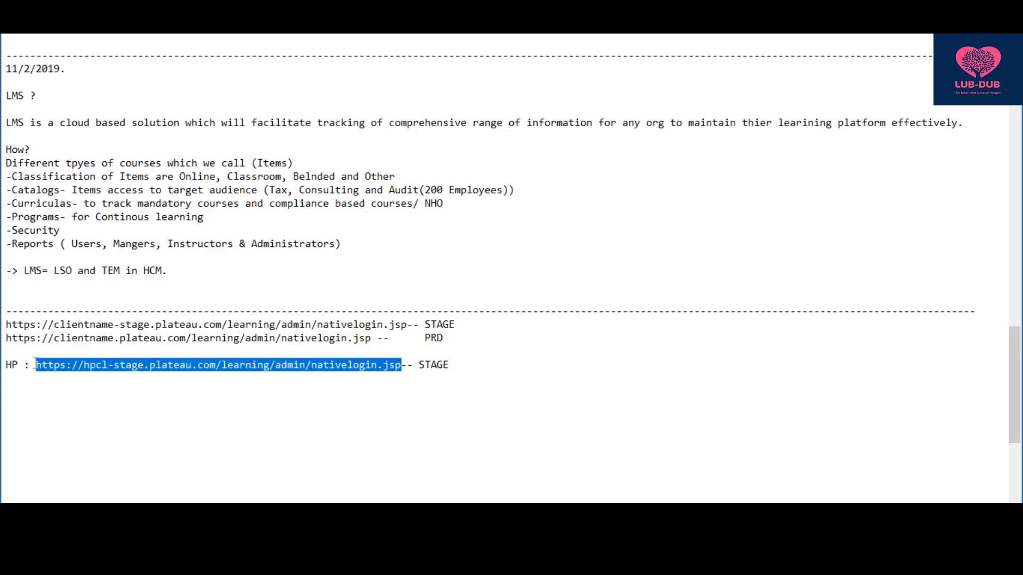
pyautogui.click(459, 364)
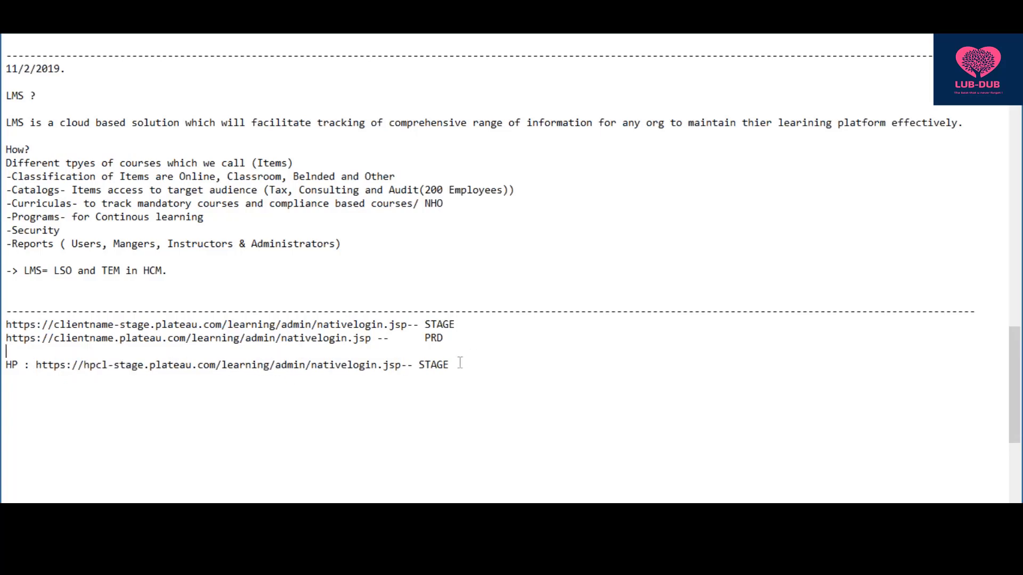
pyautogui.press('Return')
pyautogui.hotkey('ctrl', 'v')
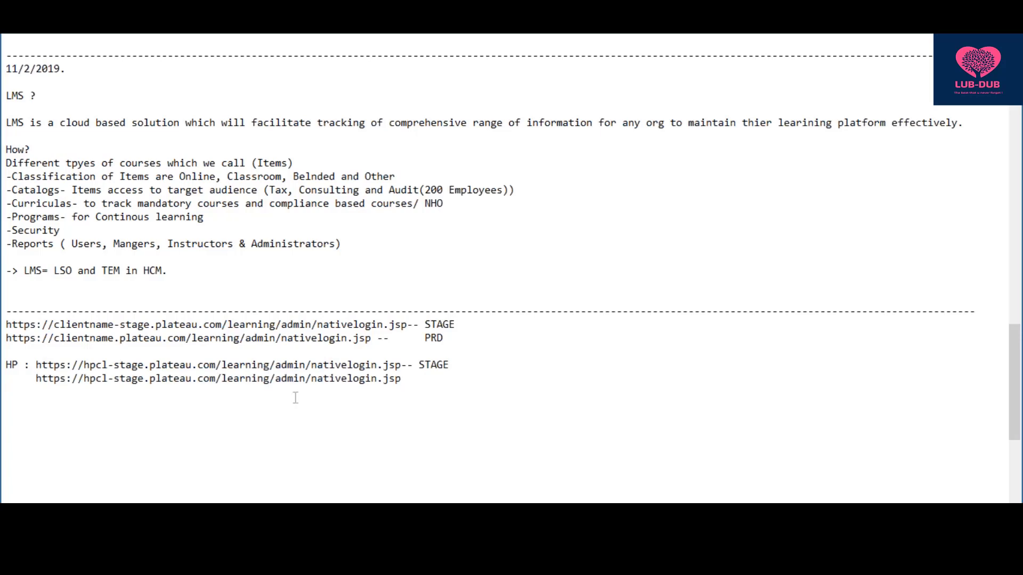
pyautogui.click(143, 378)
pyautogui.press('BackSpace')
pyautogui.press('BackSpace')
pyautogui.press('BackSpace')
pyautogui.press('BackSpace')
pyautogui.press('BackSpace')
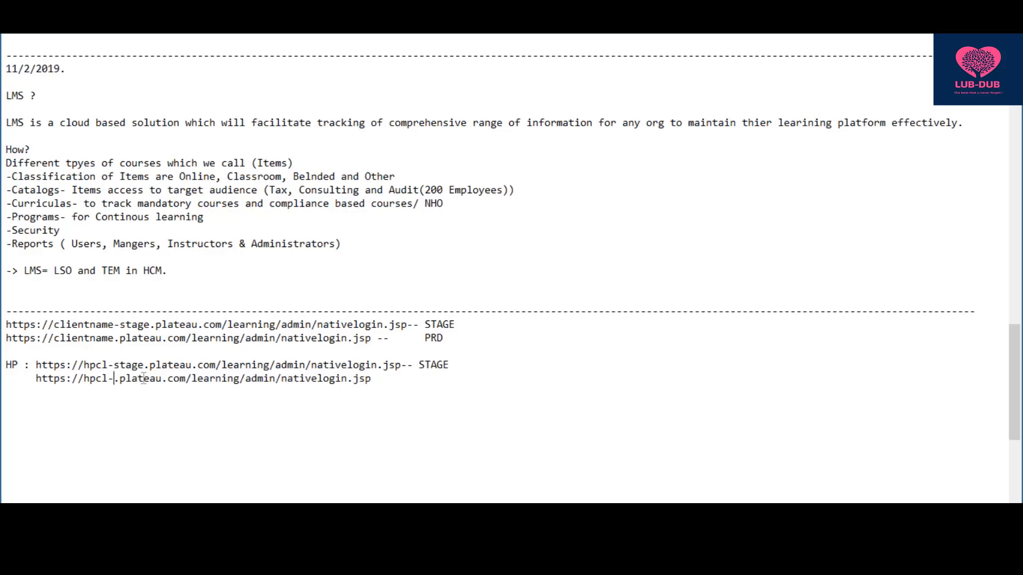
pyautogui.click(393, 383)
pyautogui.press('Return')
pyautogui.press('Return')
# - Type 'ADANI Group' and paste the HP stage URL after it, replacing hpcl with adanigroup
pyautogui.write('ADANI Group')
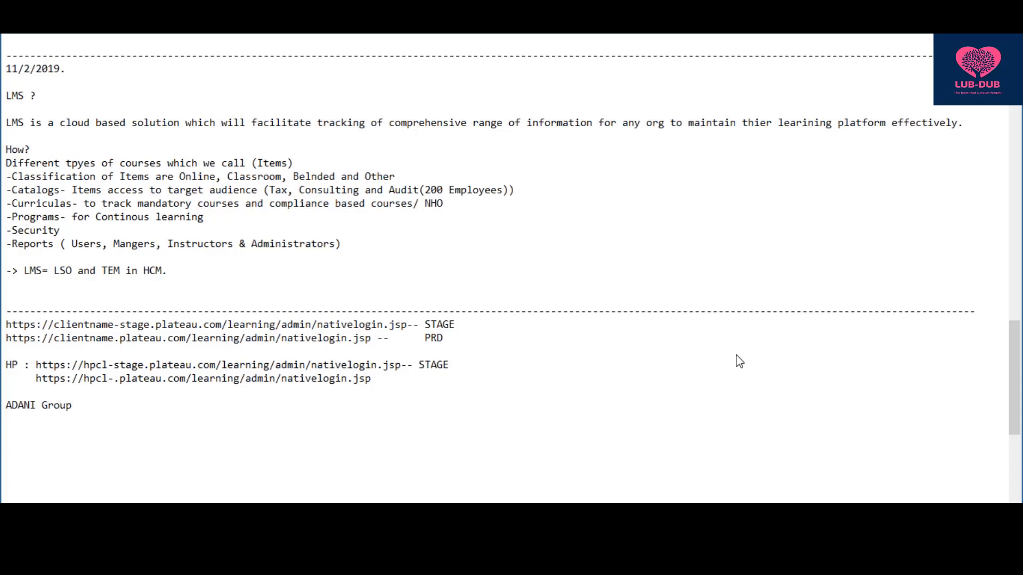
pyautogui.press('Return')
pyautogui.press('Up')
pyautogui.hotkey('ctrl', 'v')
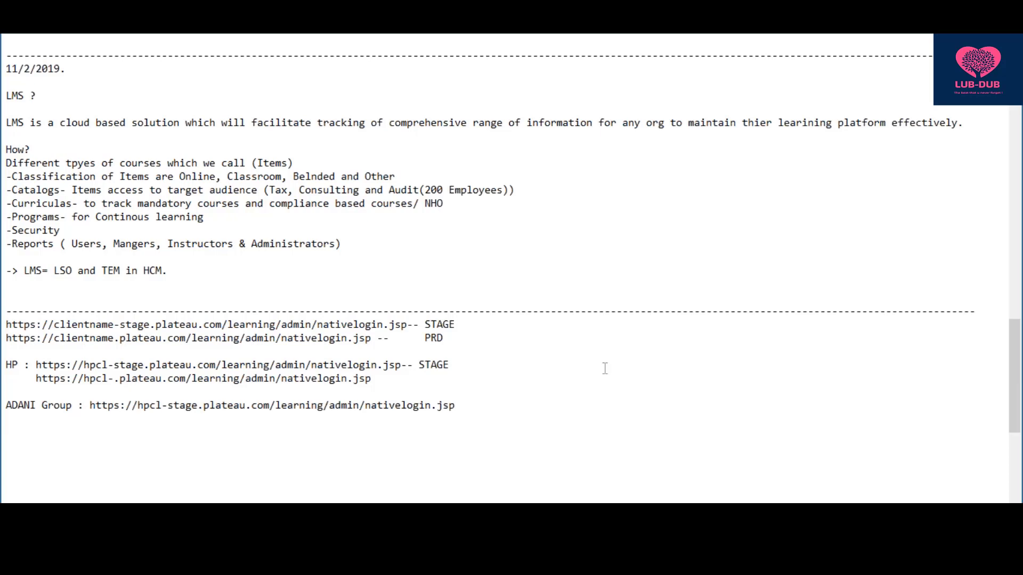
pyautogui.click(162, 406)
pyautogui.press('BackSpace')
pyautogui.press('BackSpace')
pyautogui.press('BackSpace')
pyautogui.press('BackSpace')
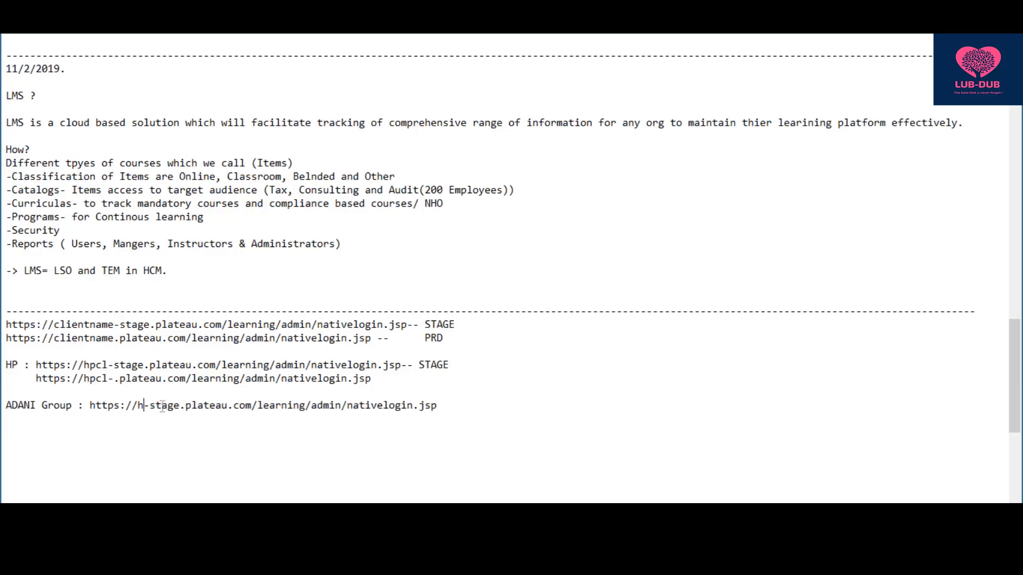
pyautogui.write('adanigroup')
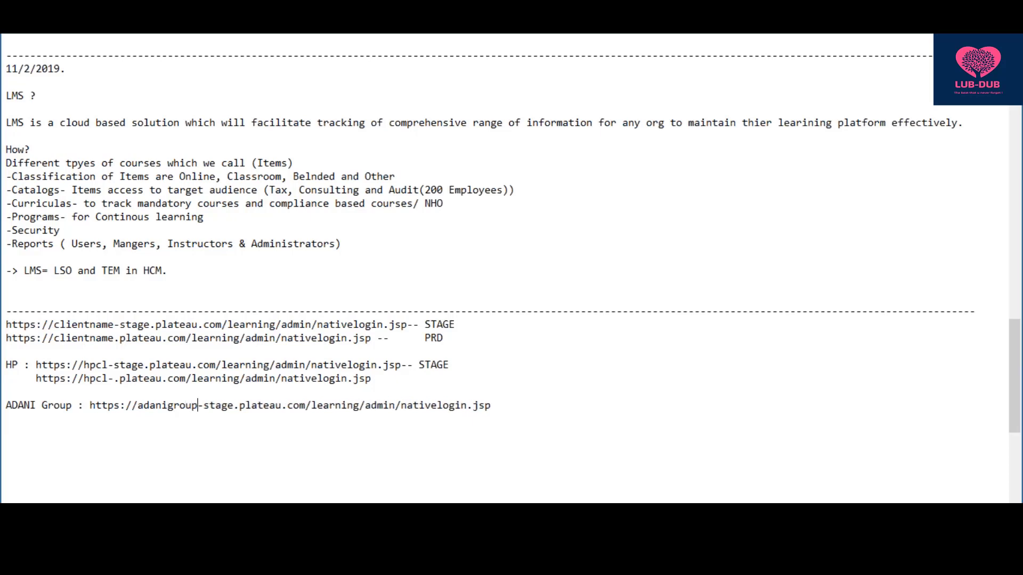
# - Add a copy of the ADANI URL below with '-stage' removed for production
pyautogui.moveTo(463, 417); pyautogui.dragTo(89, 407)
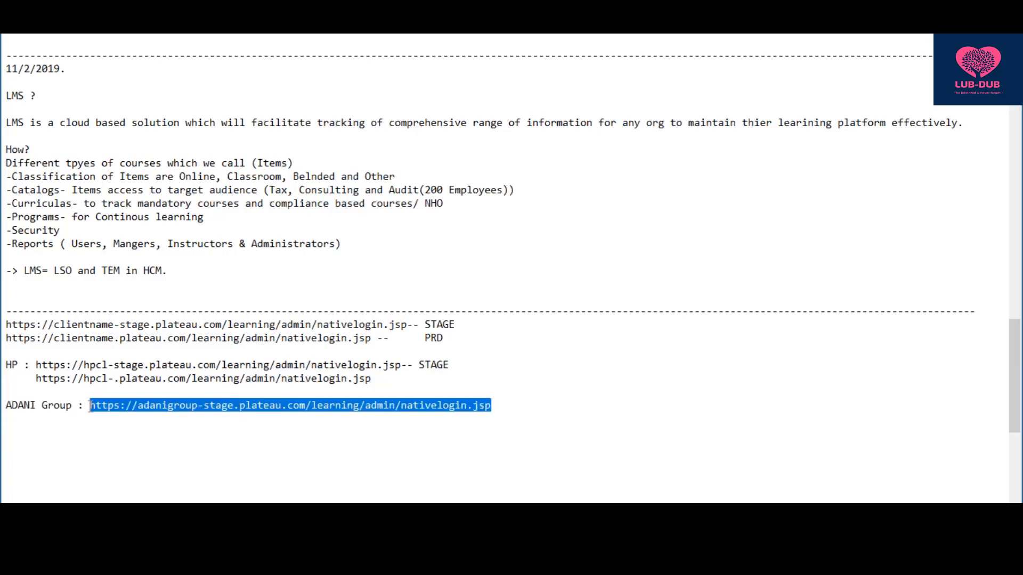
pyautogui.click(508, 408)
pyautogui.press('Return')
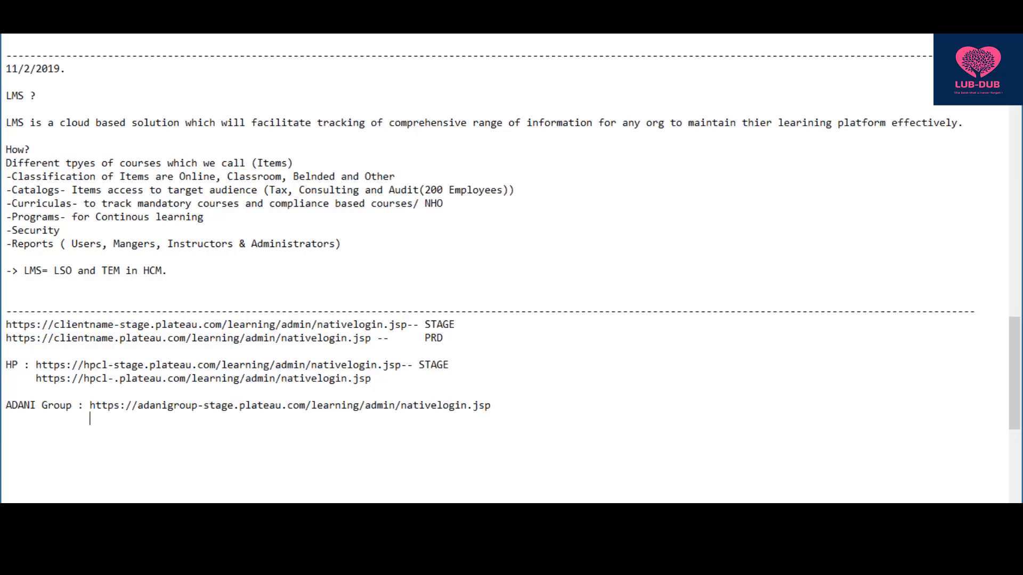
pyautogui.hotkey('ctrl', 'v')
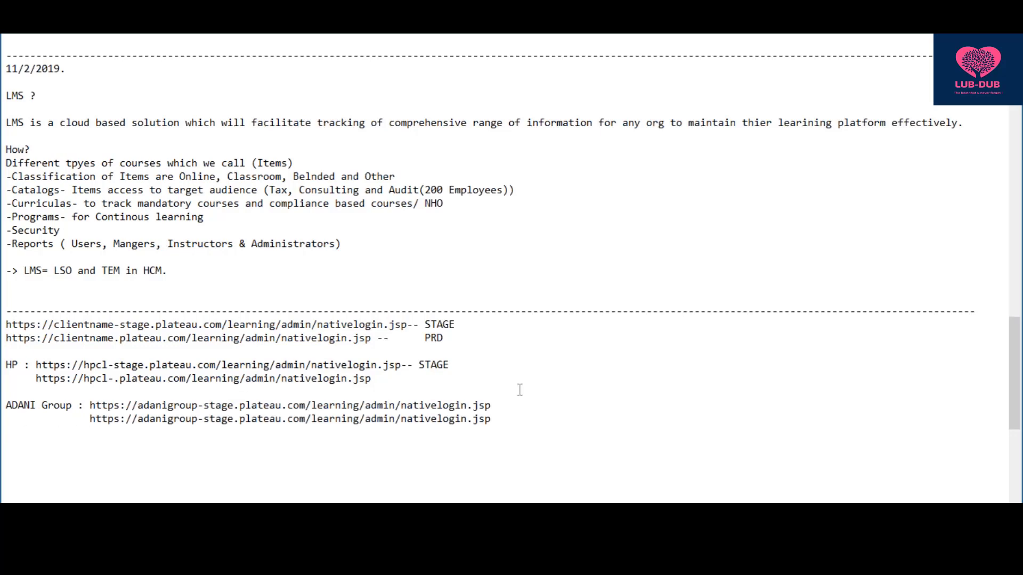
pyautogui.click(235, 419)
pyautogui.press('BackSpace')
pyautogui.press('BackSpace')
pyautogui.press('BackSpace')
pyautogui.press('BackSpace')
pyautogui.press('BackSpace')
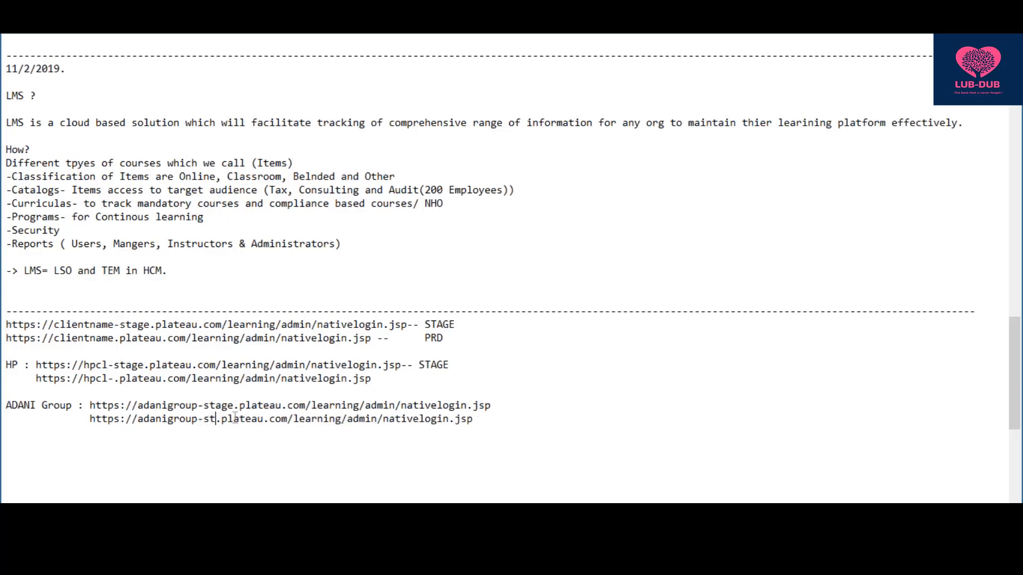
pyautogui.press('BackSpace')
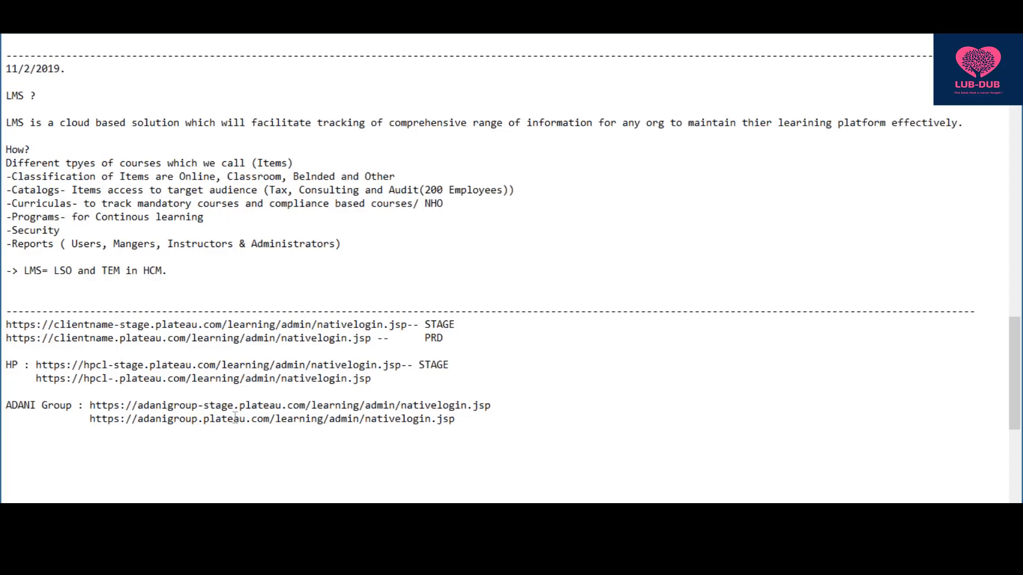
# - Label the ADANI URLs '- STAGE' and '- PRD', starting to fix the STGAE typo
pyautogui.doubleClick(478, 419)
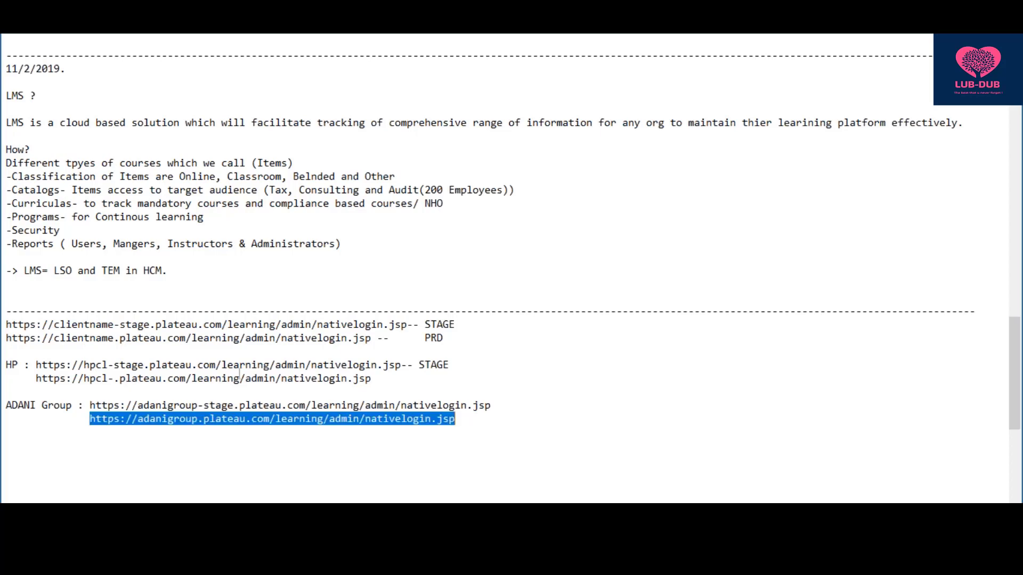
pyautogui.click(537, 407)
pyautogui.write('- ')
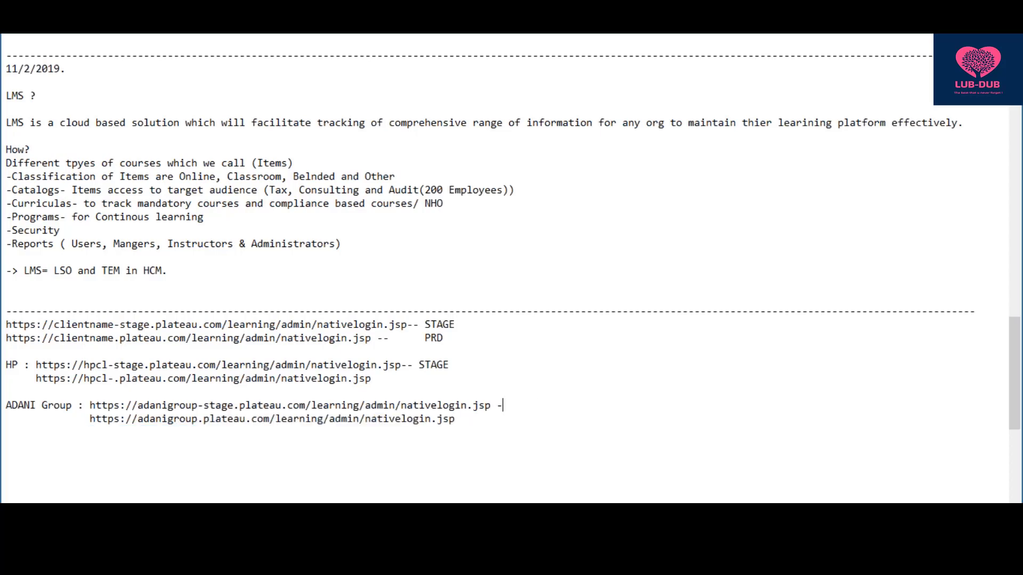
pyautogui.write('STGAE')
pyautogui.press('Down')
pyautogui.write('- PRD')
pyautogui.press('BackSpace')
pyautogui.press('Right')
# - Finish the STAGE label fix and add the note 'SATGing : DEV and QA'
pyautogui.write('G')
pyautogui.click(541, 418)
pyautogui.press('Return')
pyautogui.press('Return')
pyautogui.press('Return')
pyautogui.write('SATGE')
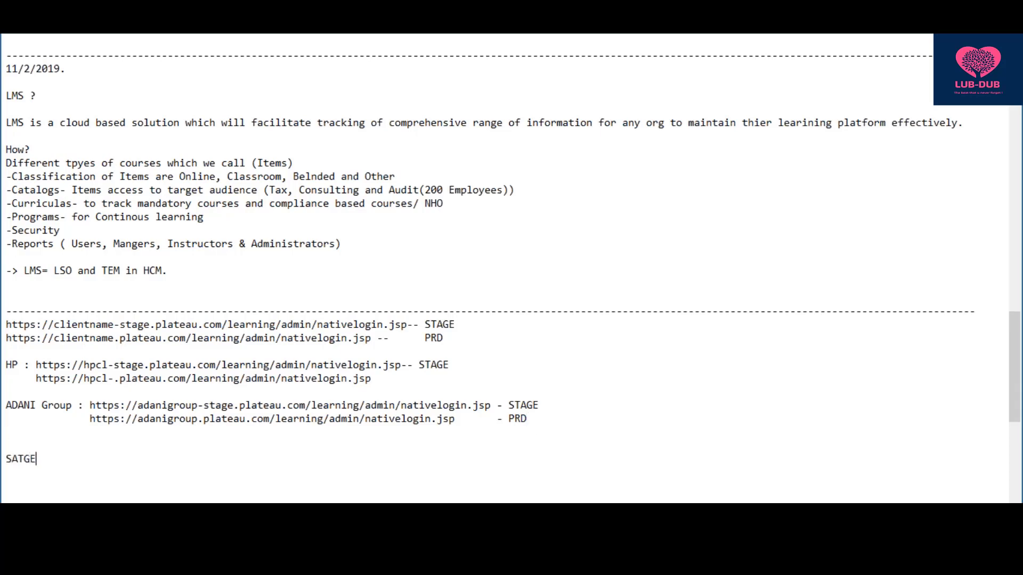
pyautogui.press('BackSpace')
pyautogui.write('ing En')
pyautogui.press('BackSpace')
pyautogui.press('BackSpace')
pyautogui.write(': DEV and QA')
# - Add the note 'with std licensing customer will get only 2 instances like STAGE and PRD'
pyautogui.press('Return')
pyautogui.write('with ')
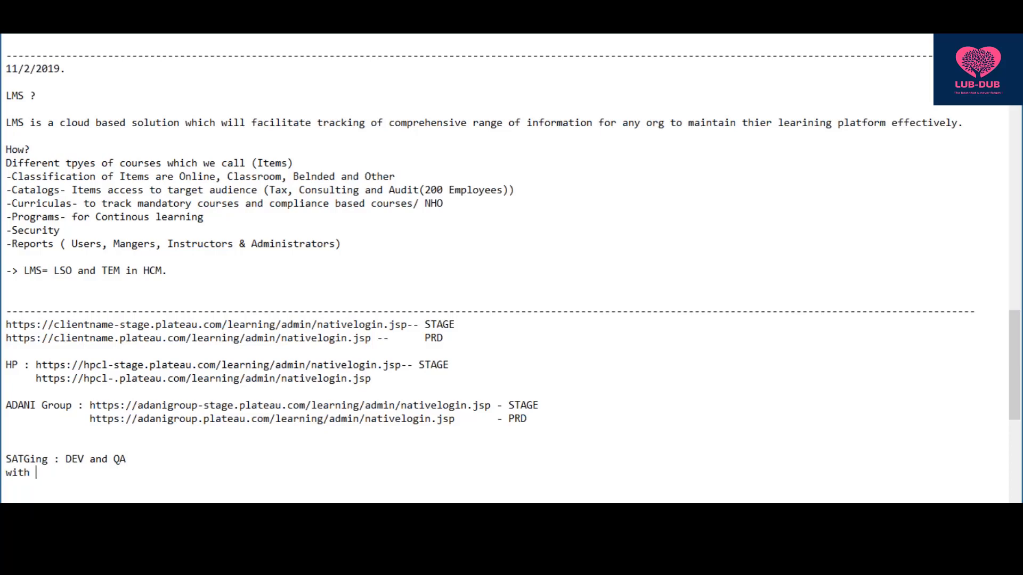
pyautogui.write('std licnesing cus')
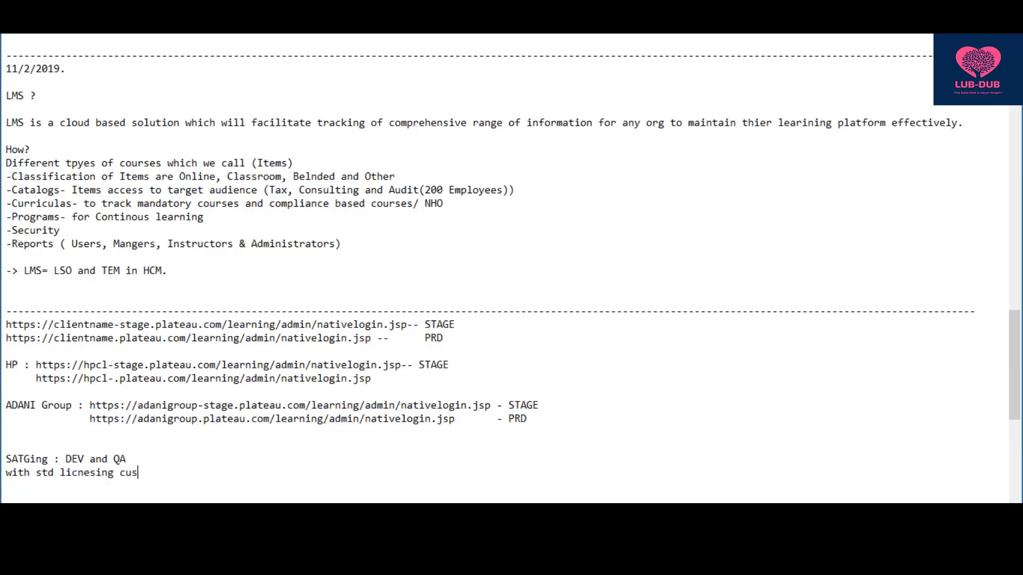
pyautogui.write('tomer will get only 2 instance')
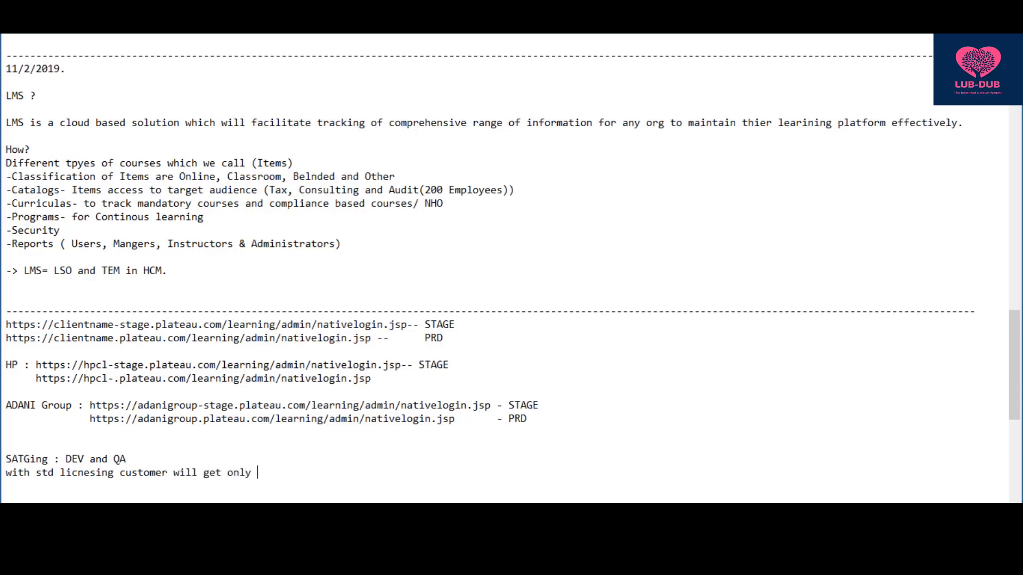
pyautogui.write('s like SY')
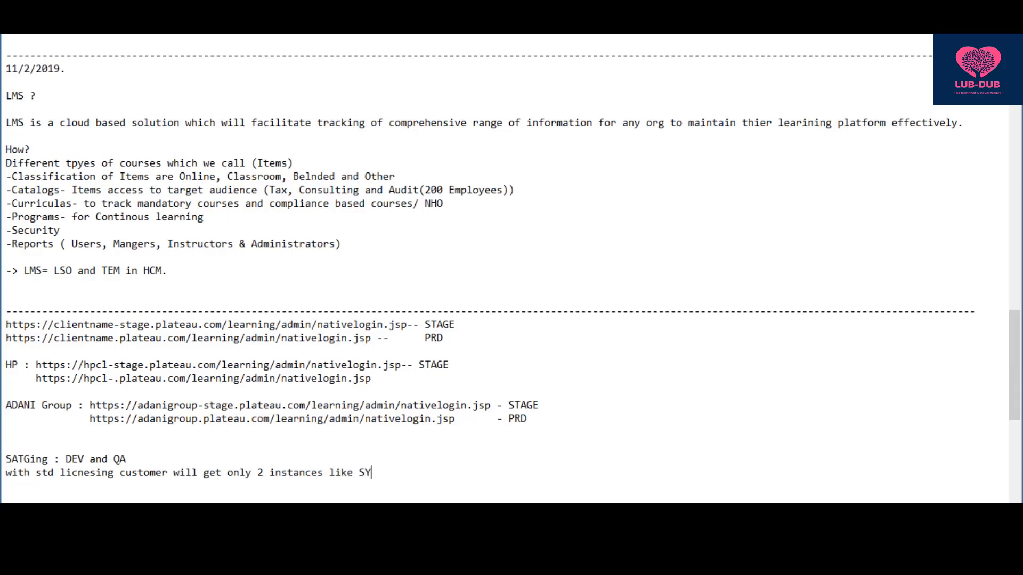
pyautogui.press('BackSpace')
pyautogui.write('TAGE and PRD')
pyautogui.click(90, 472)
pyautogui.press('BackSpace')
pyautogui.press('BackSpace')
pyautogui.write('en')
pyautogui.press('Return')
pyautogui.press('Return')
pyautogui.moveTo(470, 328); pyautogui.dragTo(4, 331)
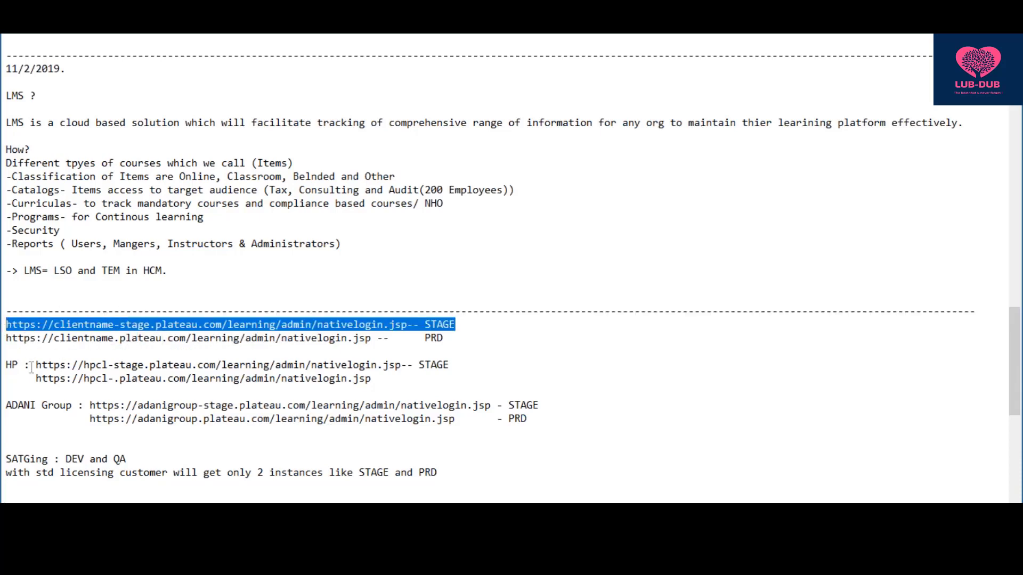
pyautogui.moveTo(31, 367); pyautogui.dragTo(412, 374)
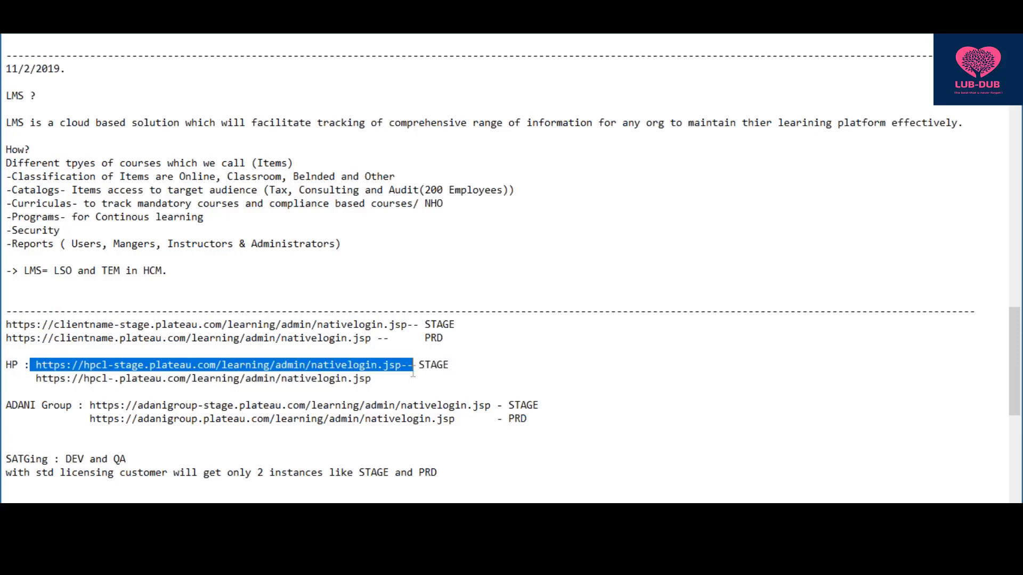
pyautogui.click(483, 473)
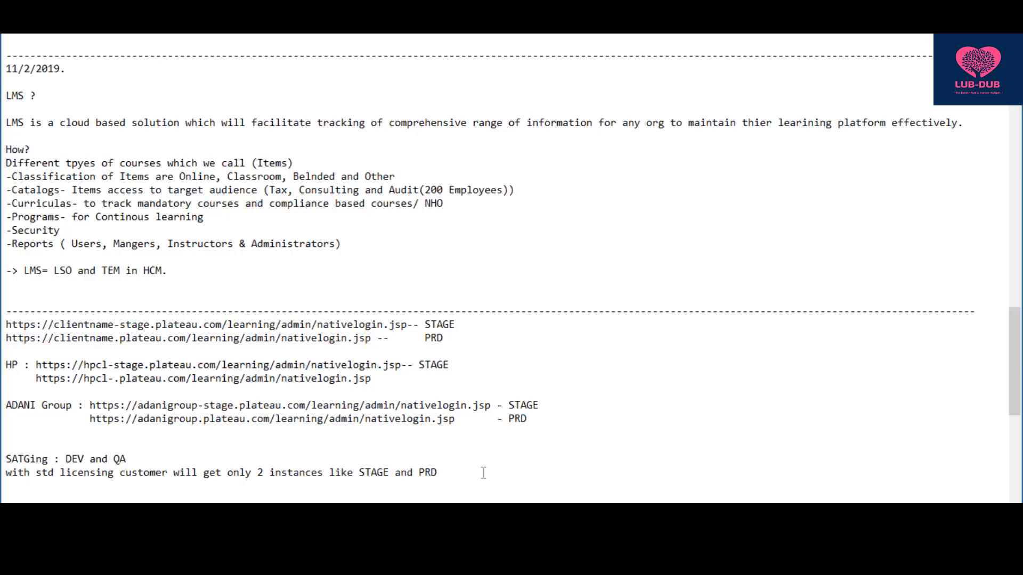
# - Type 'SAP will share email to Project coordinator from Customer side. and PC will share to respective' module owners
pyautogui.press('Return')
pyautogui.press('Return')
pyautogui.write('SAP will share emai')
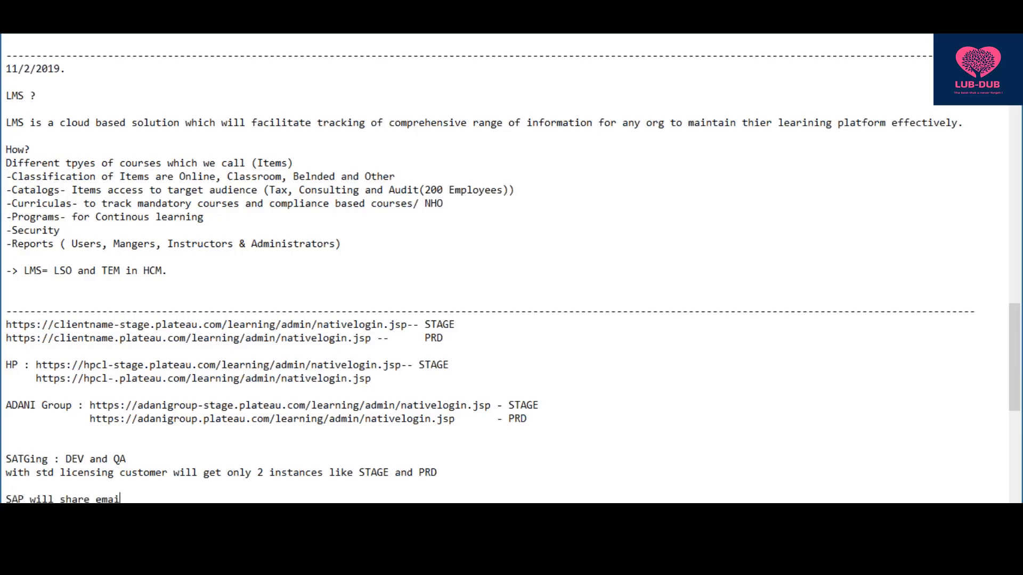
pyautogui.write('l to Project coordinator from')
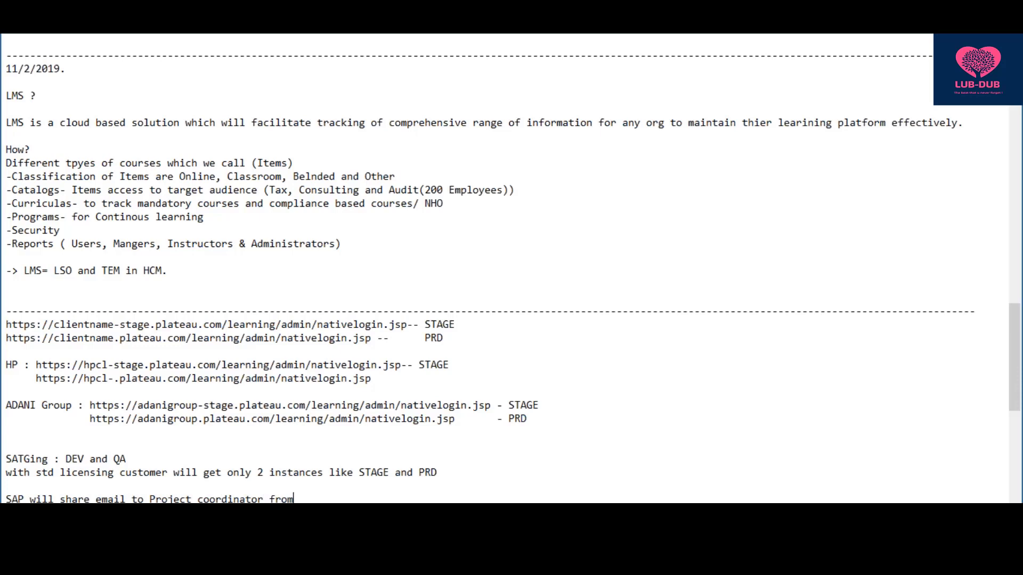
pyautogui.write(' Customer side. and P')
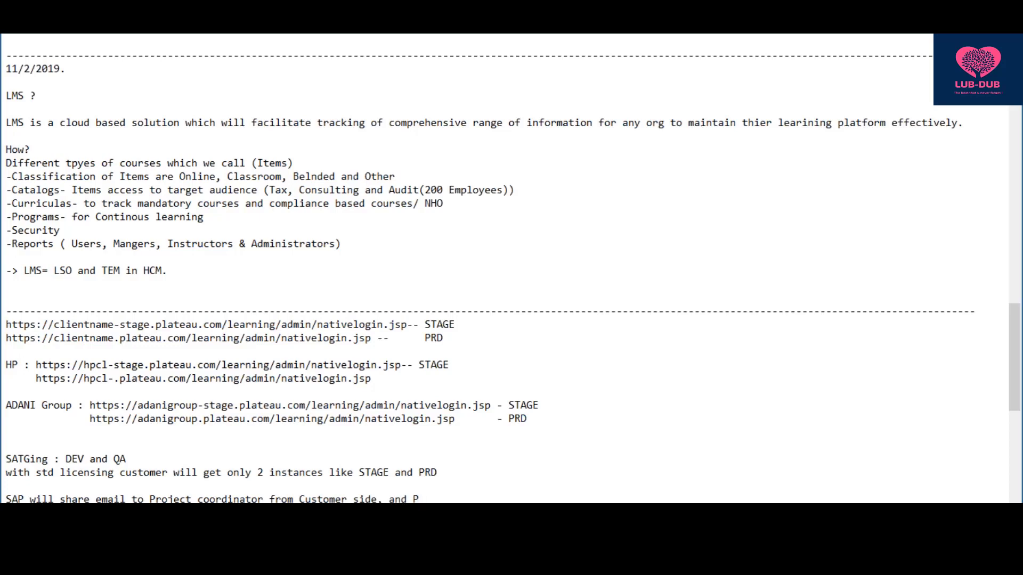
pyautogui.write('C will share to respecti')
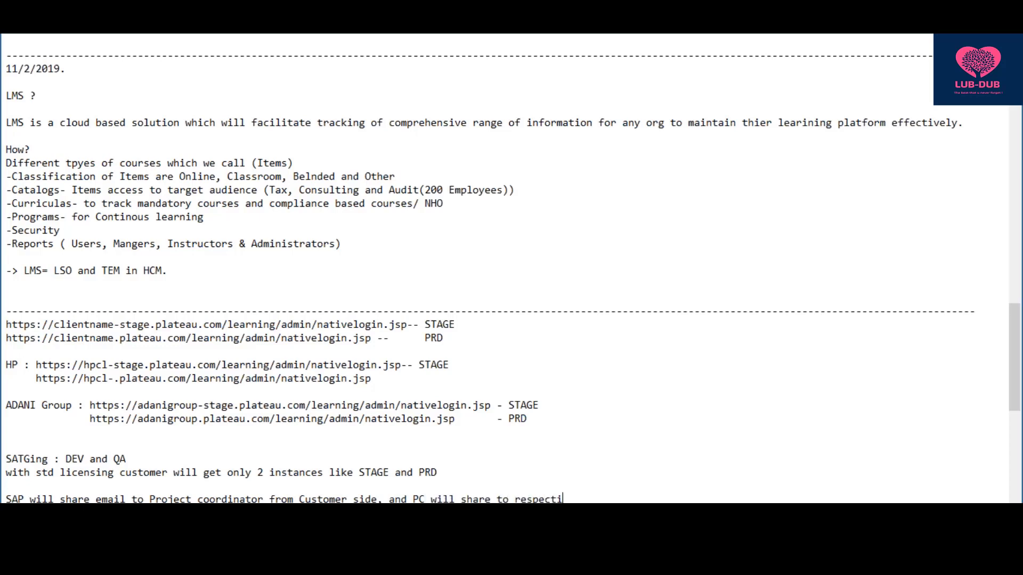
pyautogui.write('ve module owners')
# - Close the savefrom.net advertisement and select the HP staging login URL line
pyautogui.scroll(-1, 486, 272)
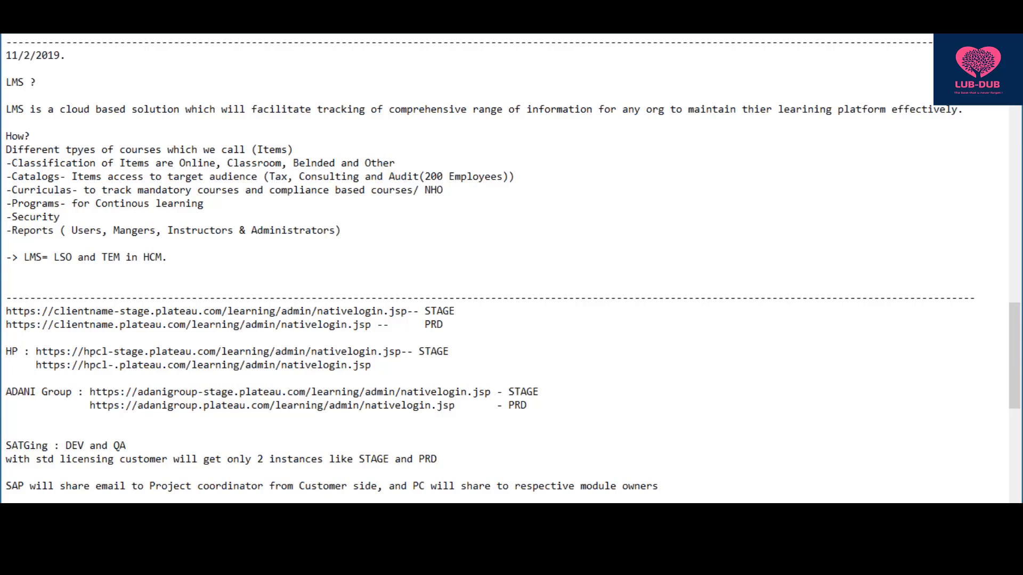
pyautogui.scroll(-1, 511, 266)
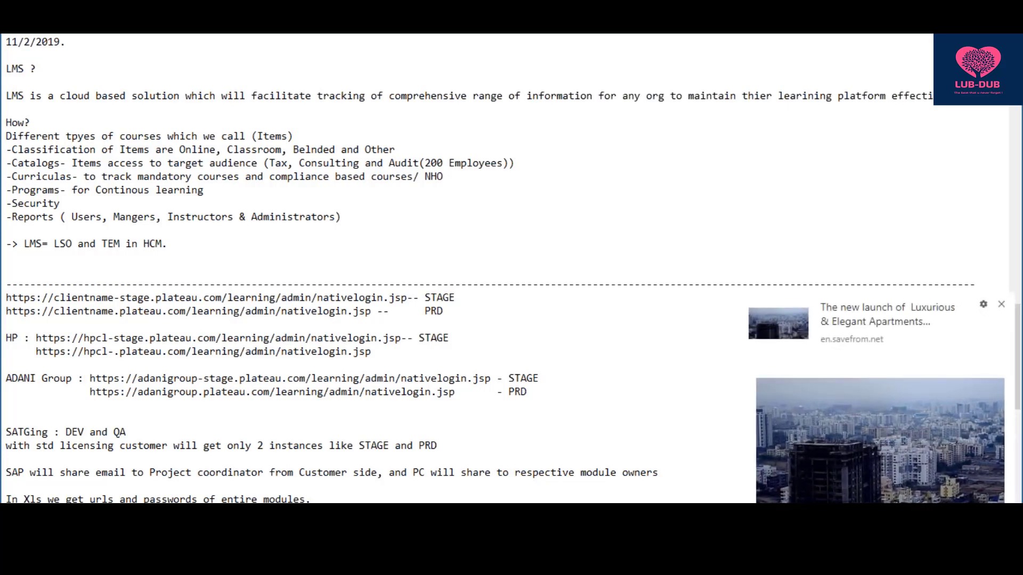
pyautogui.click(1002, 306)
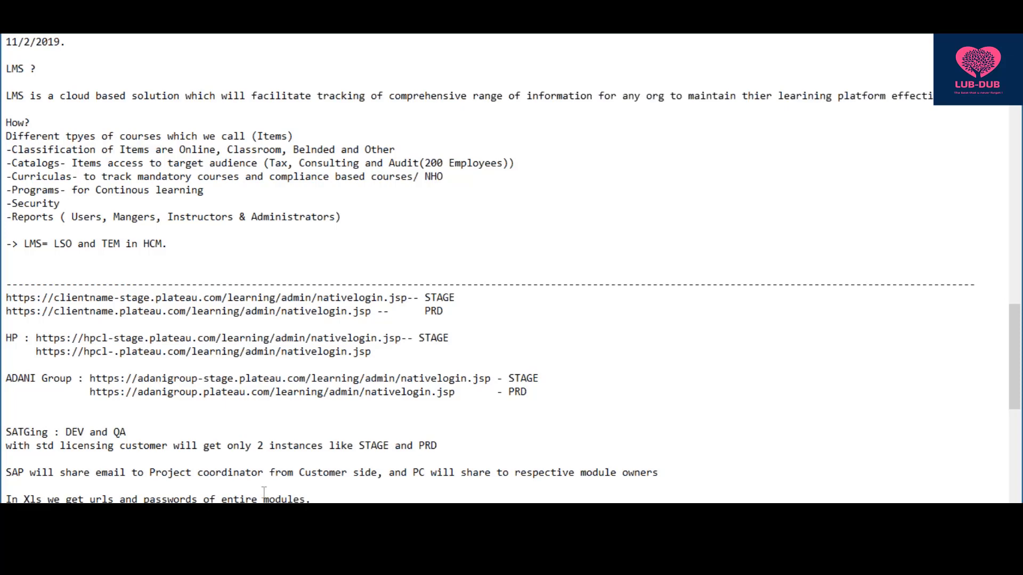
pyautogui.moveTo(315, 498); pyautogui.dragTo(12, 496)
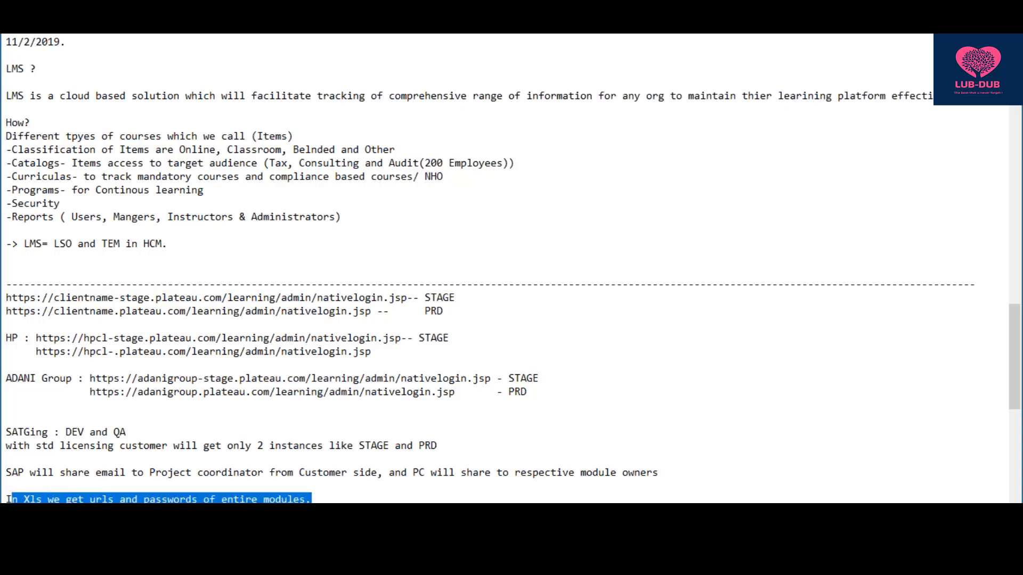
pyautogui.click(8, 499)
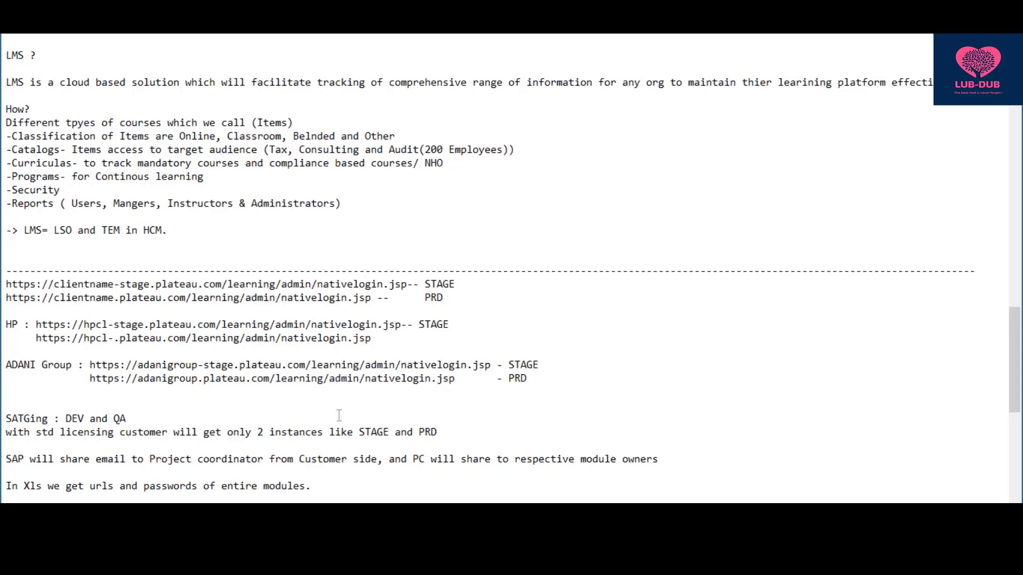
pyautogui.moveTo(451, 325); pyautogui.dragTo(34, 323)
pyautogui.hotkey('ctrl', 'c')
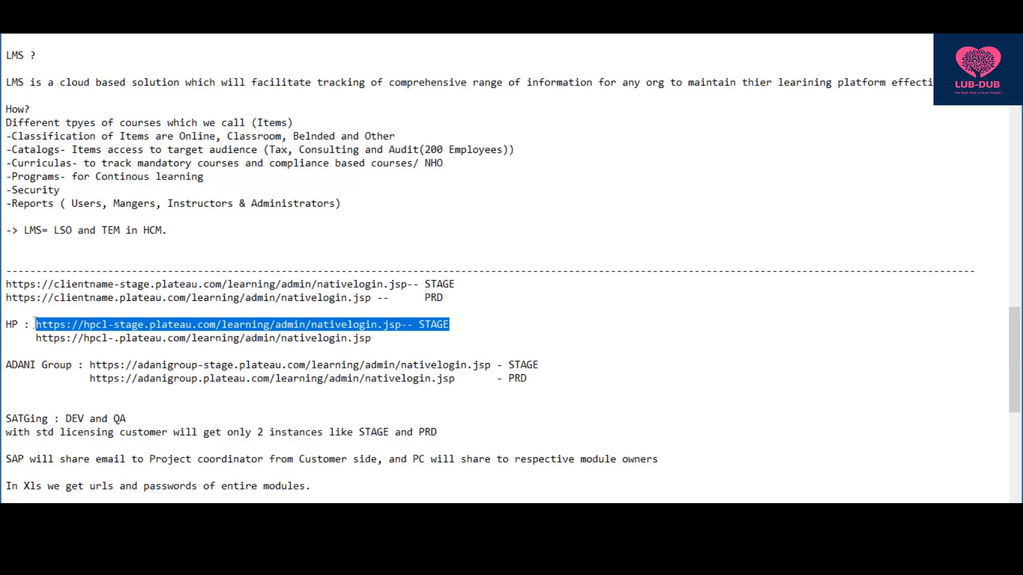
# - Paste the HP staging login URL below the Xls note and select the Admin ID line
pyautogui.click(357, 483)
pyautogui.press('Return')
pyautogui.press('Return')
pyautogui.press('Return')
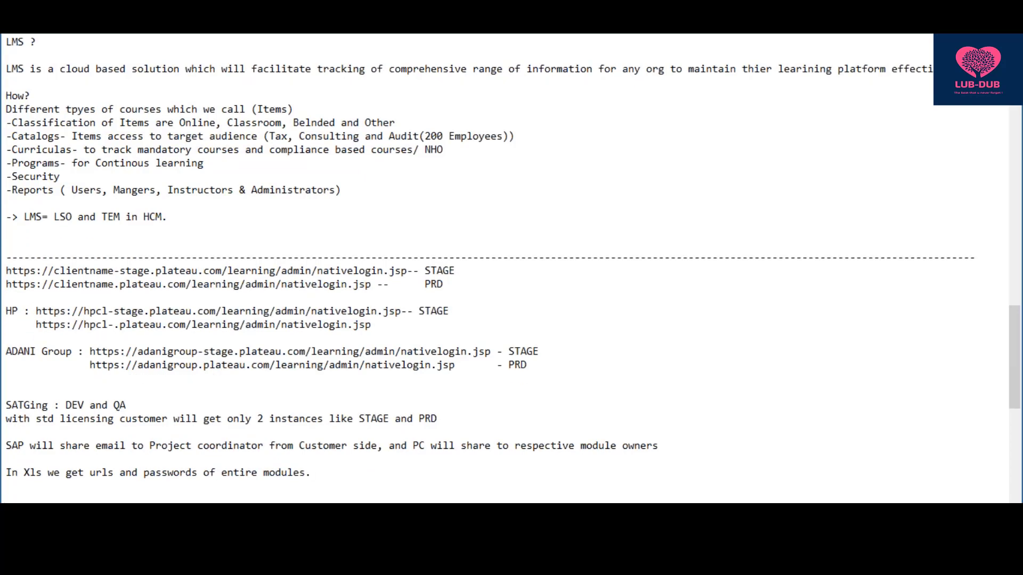
pyautogui.hotkey('ctrl', 'v')
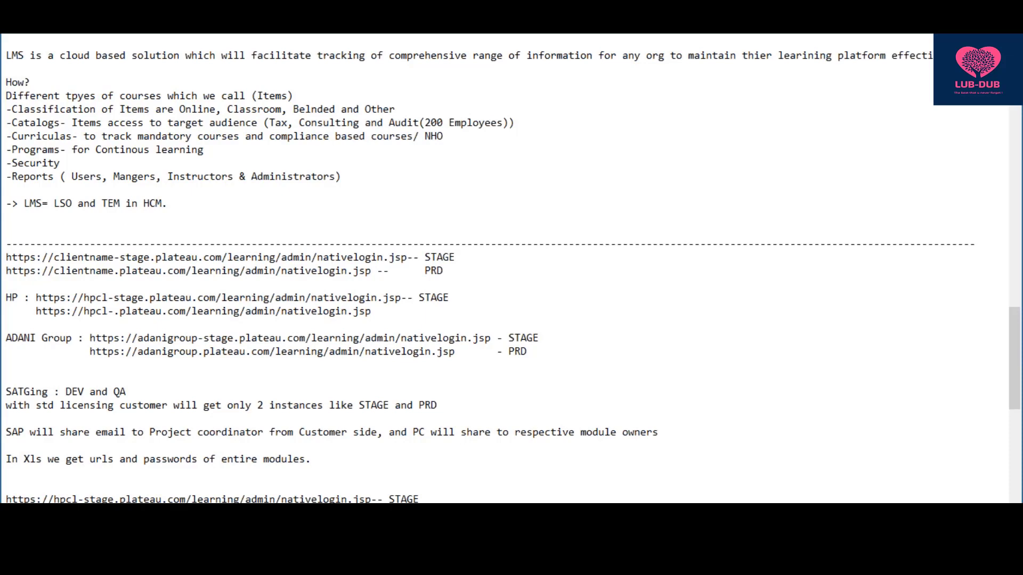
pyautogui.scroll(-1, 468, 270)
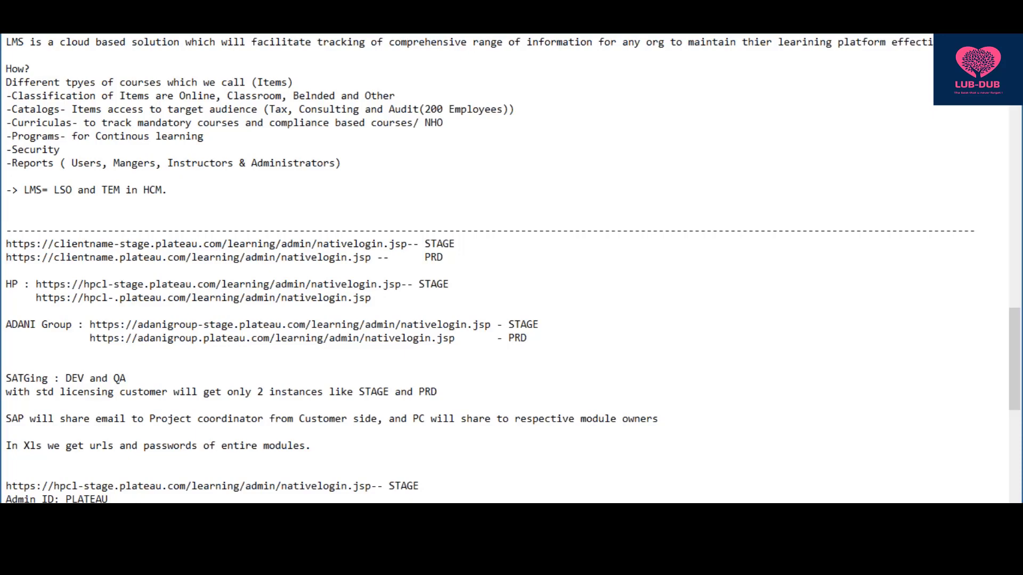
pyautogui.moveTo(58, 500); pyautogui.dragTo(2, 502)
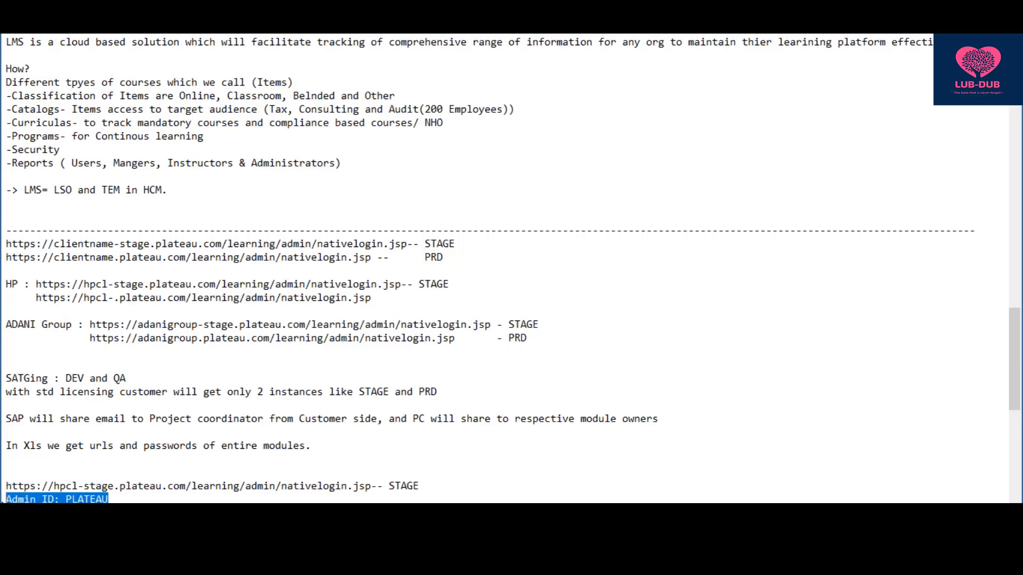
# - Go to the end of the Admin ID line to add the Password line beneath it
pyautogui.click(135, 501)
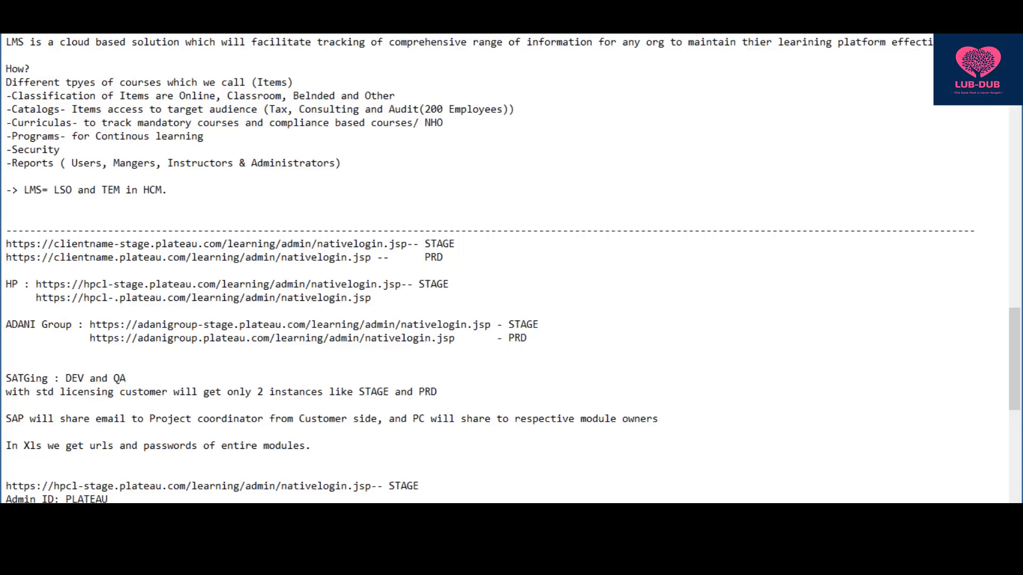
pyautogui.scroll(-1, 511, 267)
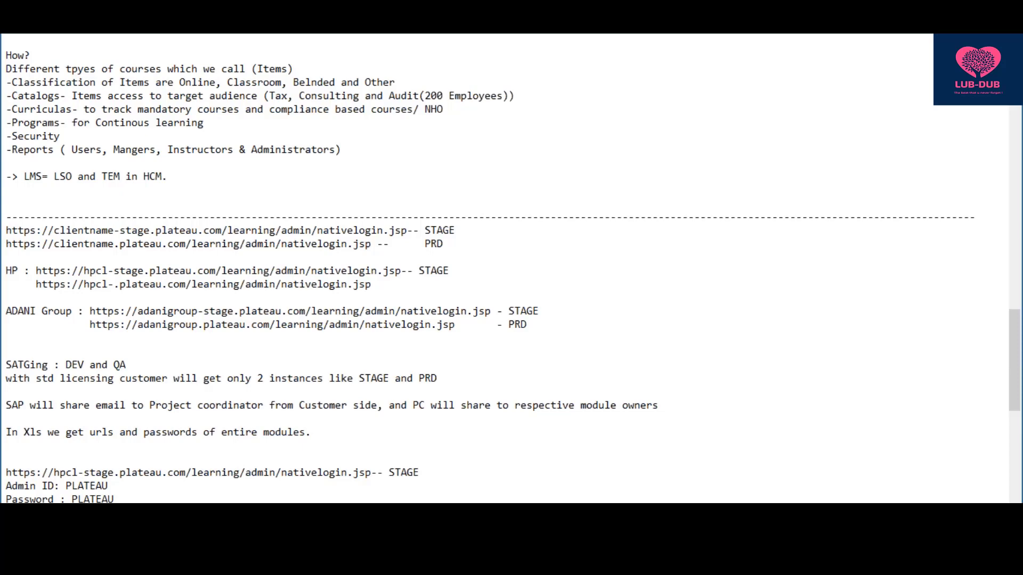
# - Select the admin ID and password lines, then switch to the Chrome admin login page
pyautogui.moveTo(122, 500); pyautogui.dragTo(3, 487)
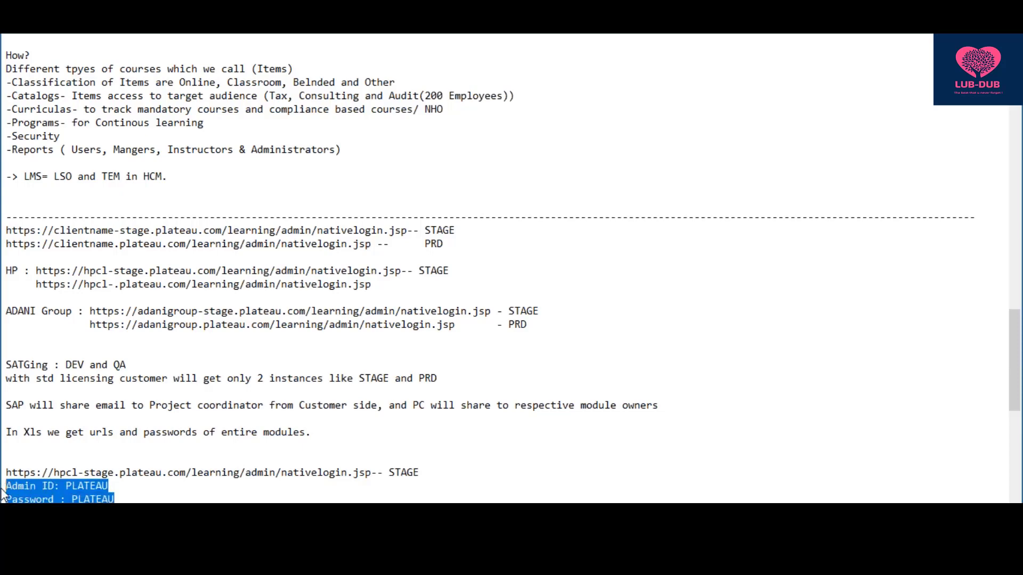
pyautogui.click(134, 489)
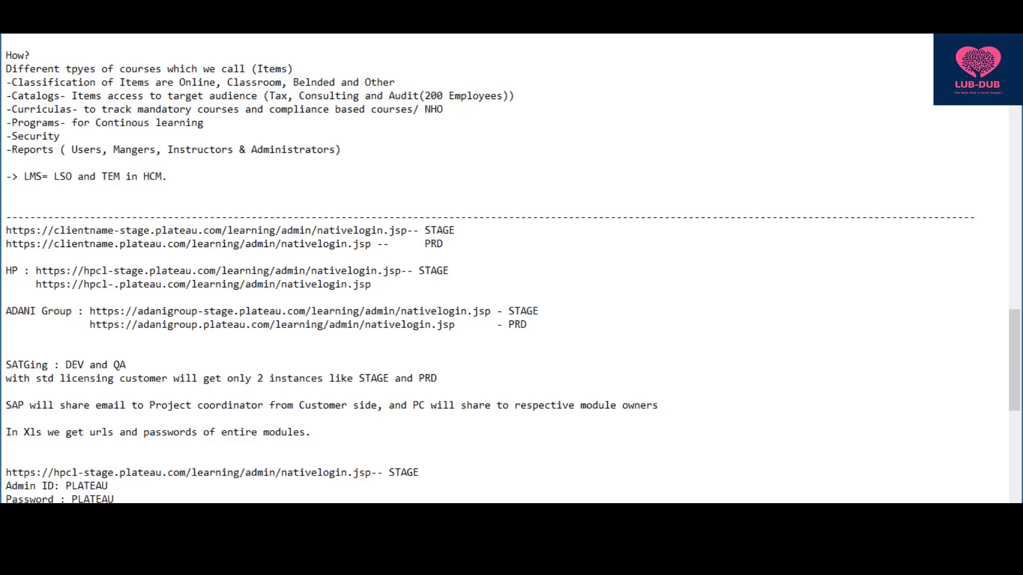
pyautogui.scroll(-10, 511, 269)
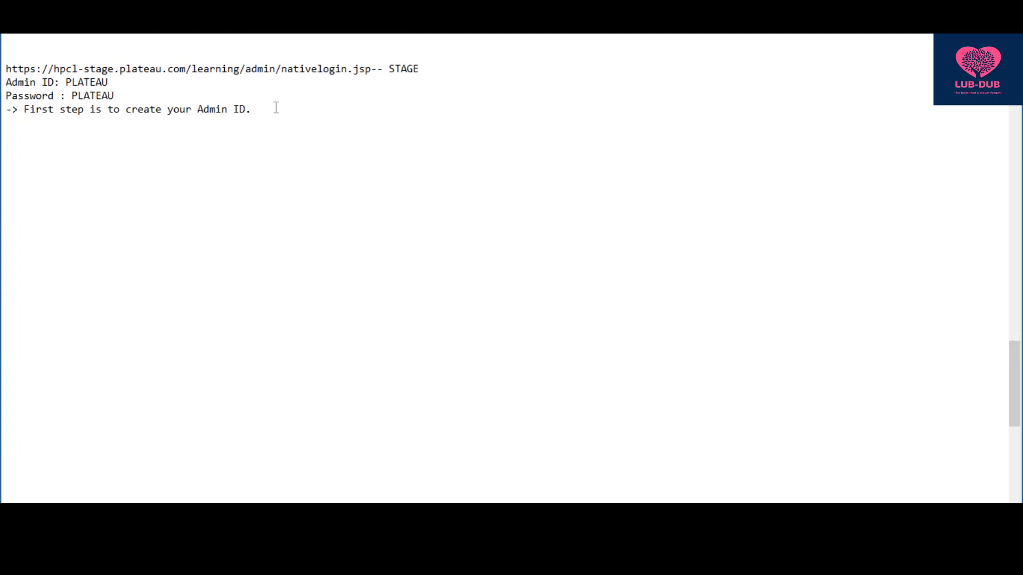
pyautogui.hotkey('alt', 'Tab')
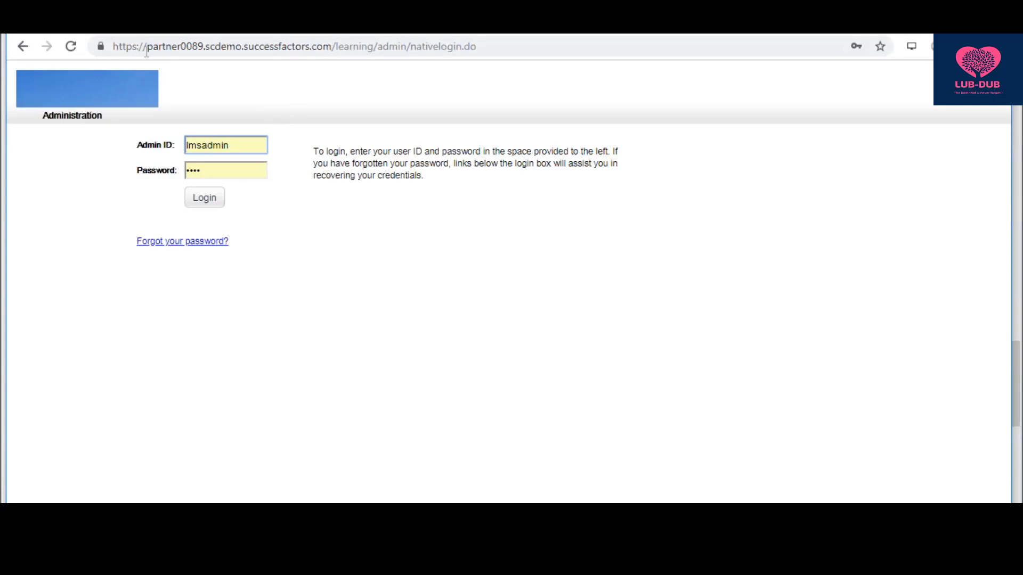
# - Select the login page address and sign in to the SuccessFactors admin site with Login
pyautogui.moveTo(491, 50); pyautogui.dragTo(110, 47)
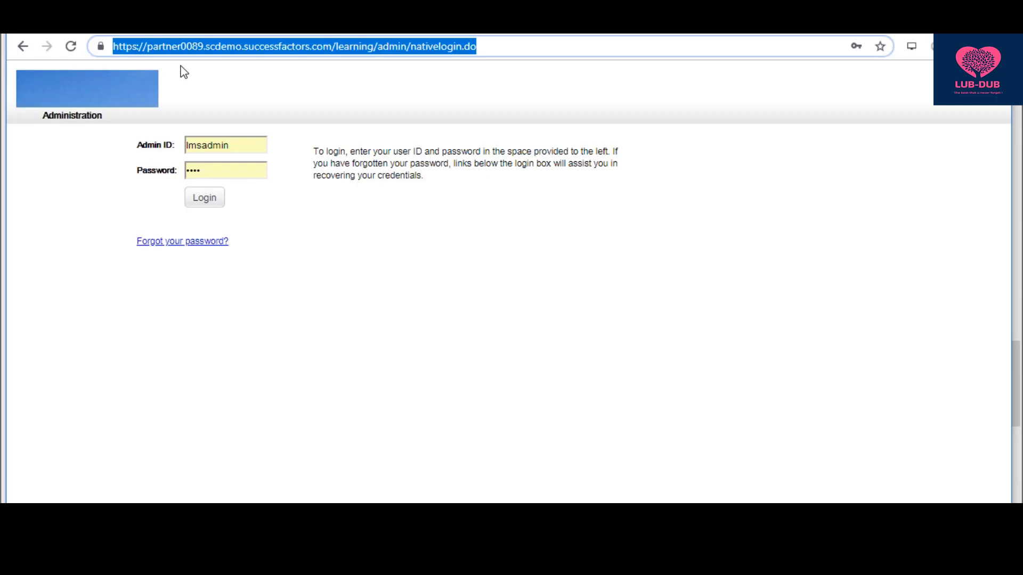
pyautogui.click(200, 202)
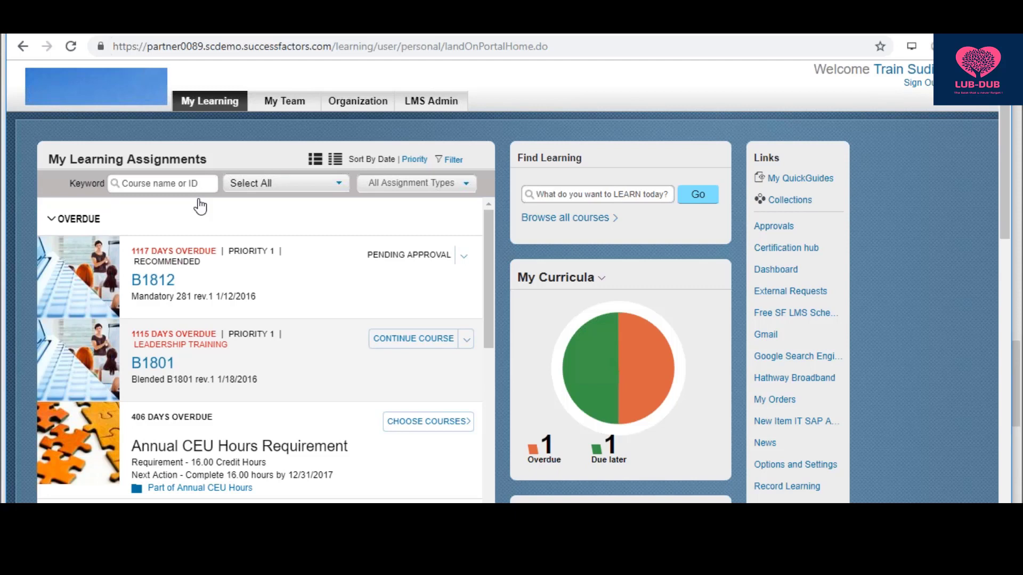
# - Back in Notepad, scroll up to the demo instance notes and select the word 'Partners'
pyautogui.hotkey('alt', 'Tab')
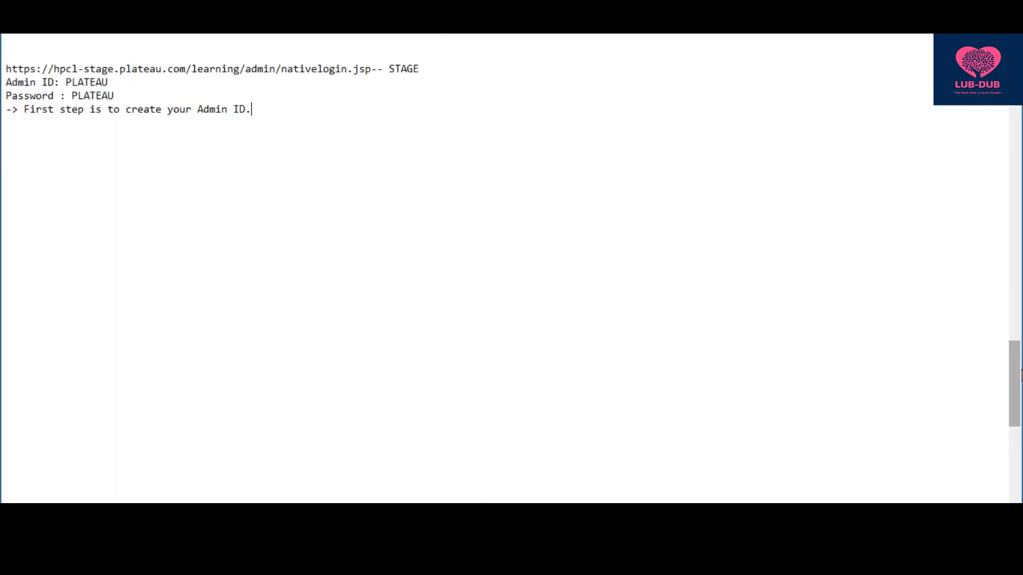
pyautogui.scroll(1, 1014, 364)
pyautogui.scroll(9, 1015, 364)
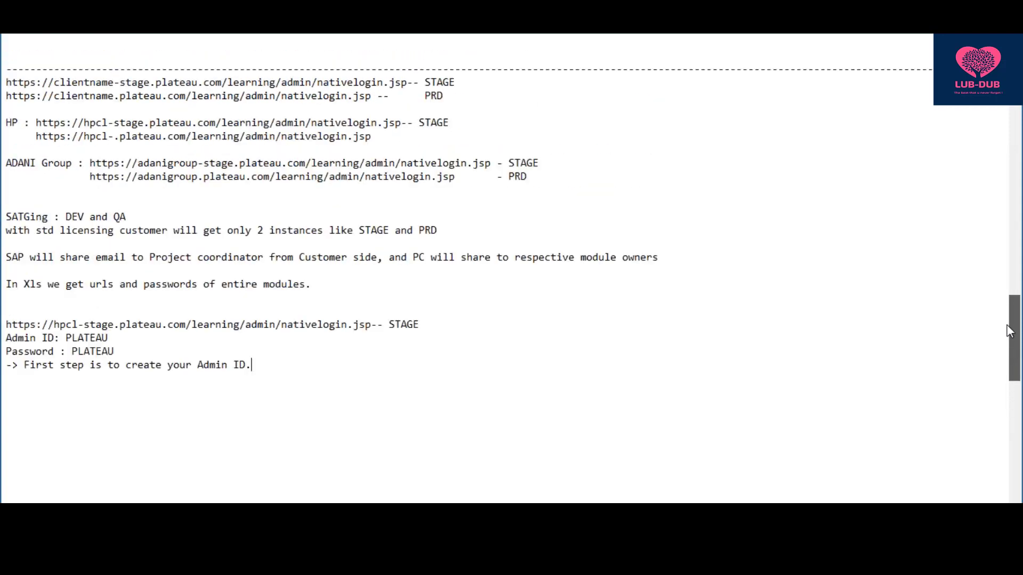
pyautogui.moveTo(1001, 305); pyautogui.dragTo(990, 231)
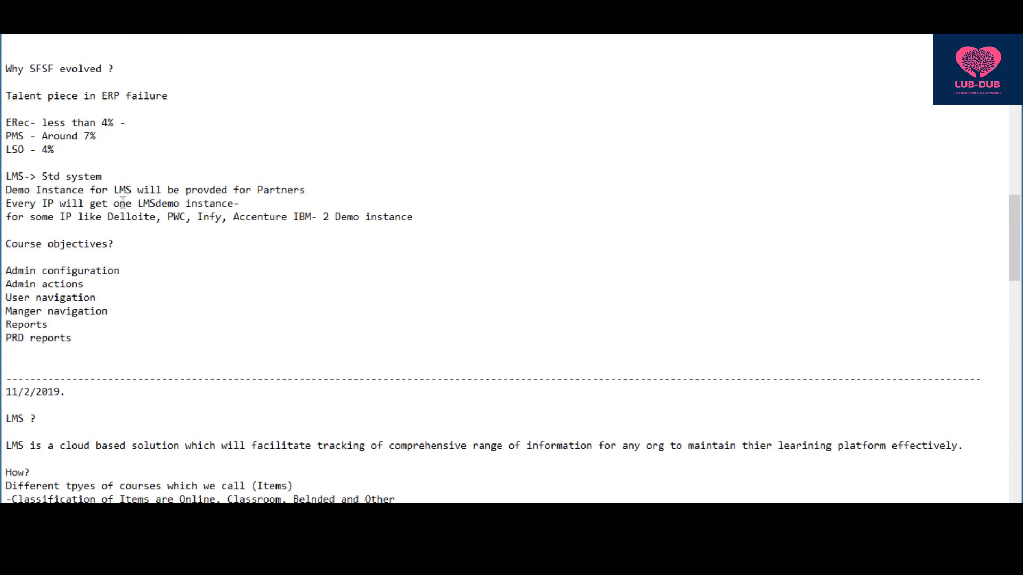
pyautogui.moveTo(310, 191); pyautogui.dragTo(255, 191)
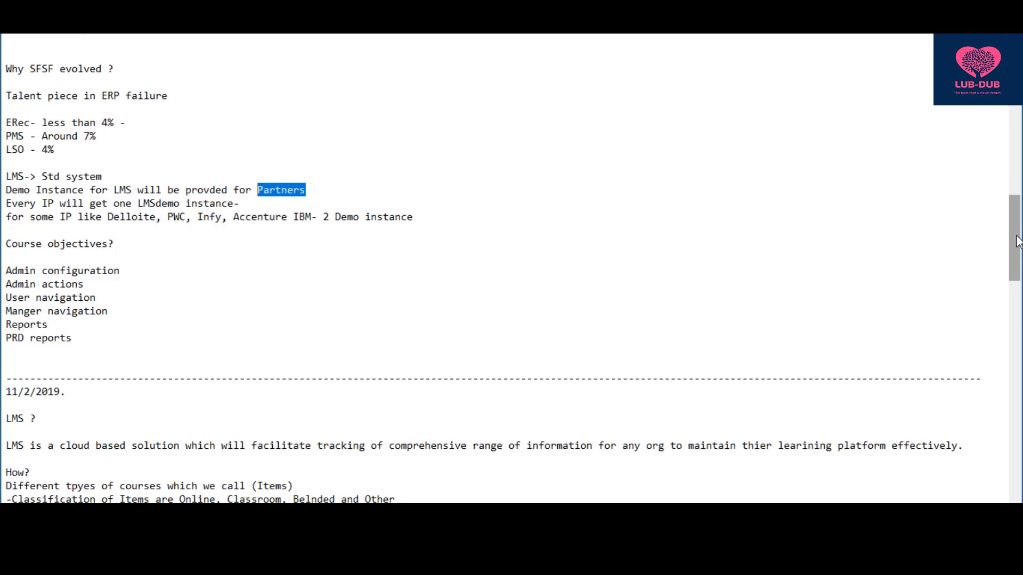
pyautogui.moveTo(1017, 253); pyautogui.dragTo(1017, 365)
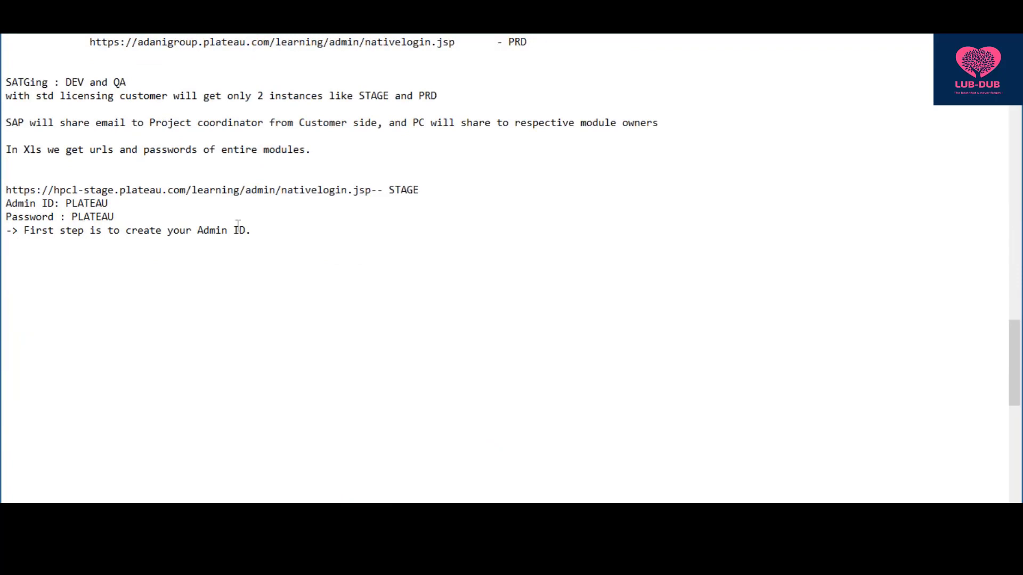
pyautogui.hotkey('alt', 'Tab')
pyautogui.hotkey('alt', 'Tab')
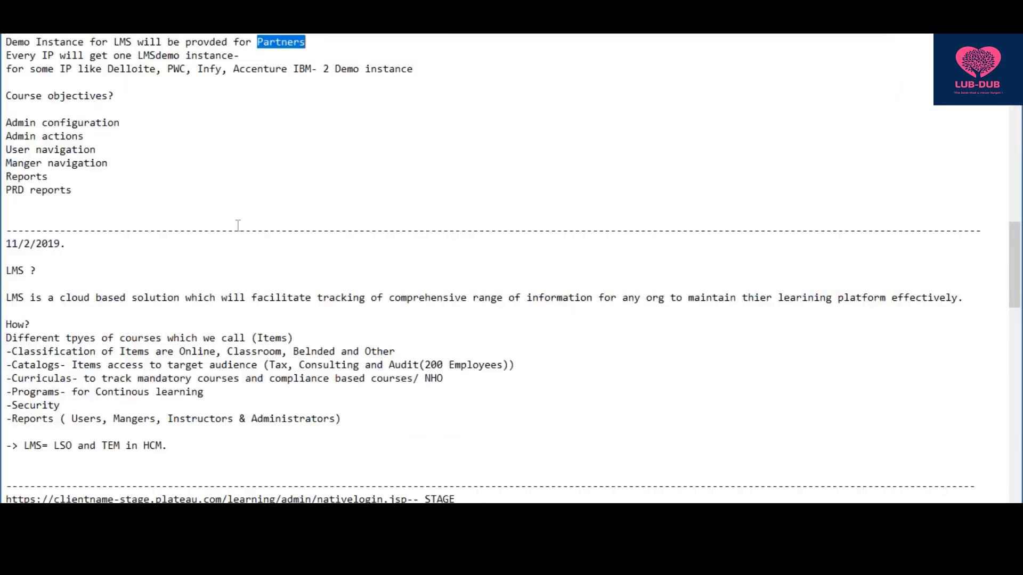
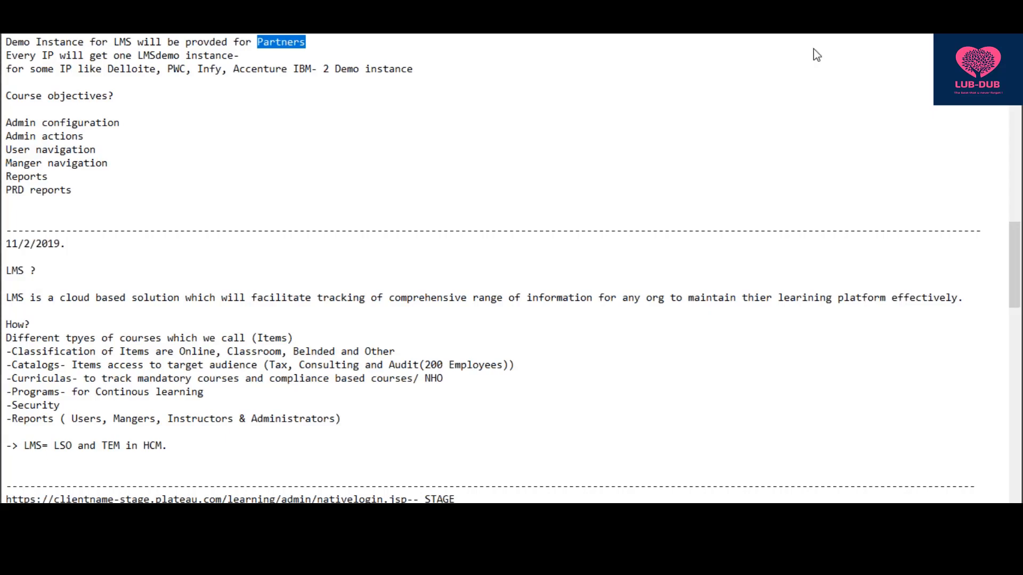
# - Insert a blank line below the admin password line in the notes, then switch to Chrome
pyautogui.moveTo(1013, 249); pyautogui.dragTo(1013, 339)
pyautogui.click(173, 259)
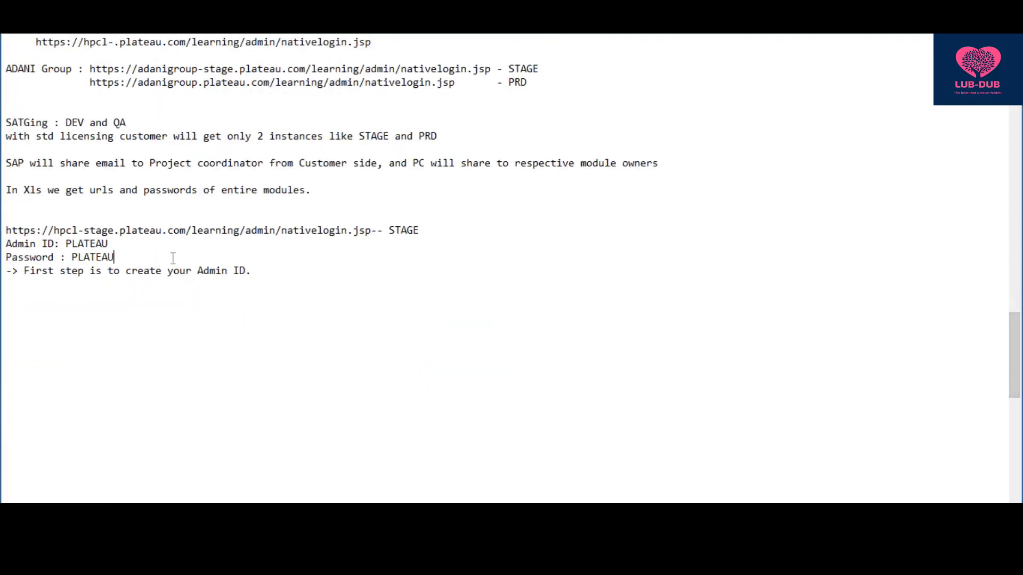
pyautogui.press('Return')
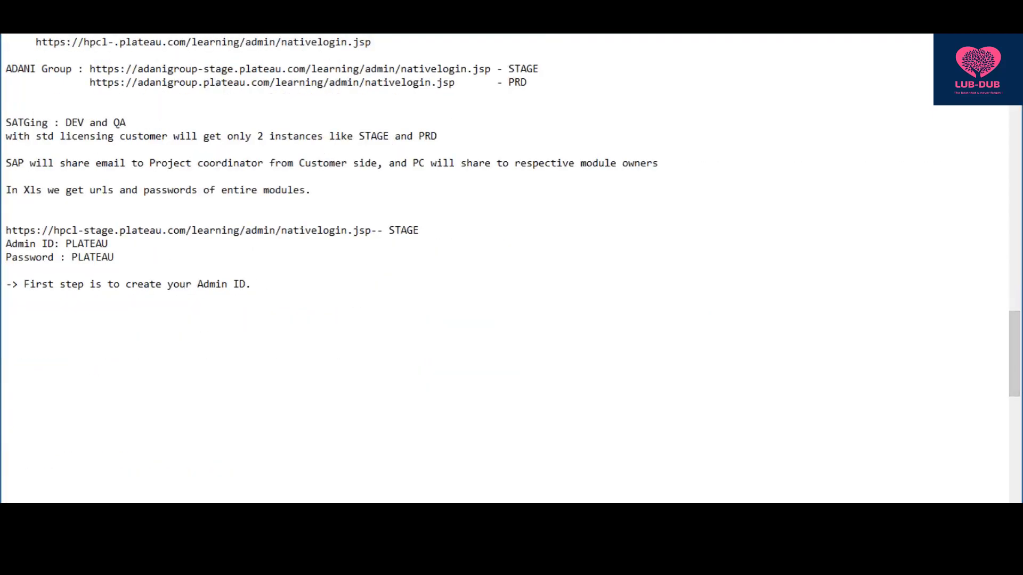
pyautogui.click(266, 287)
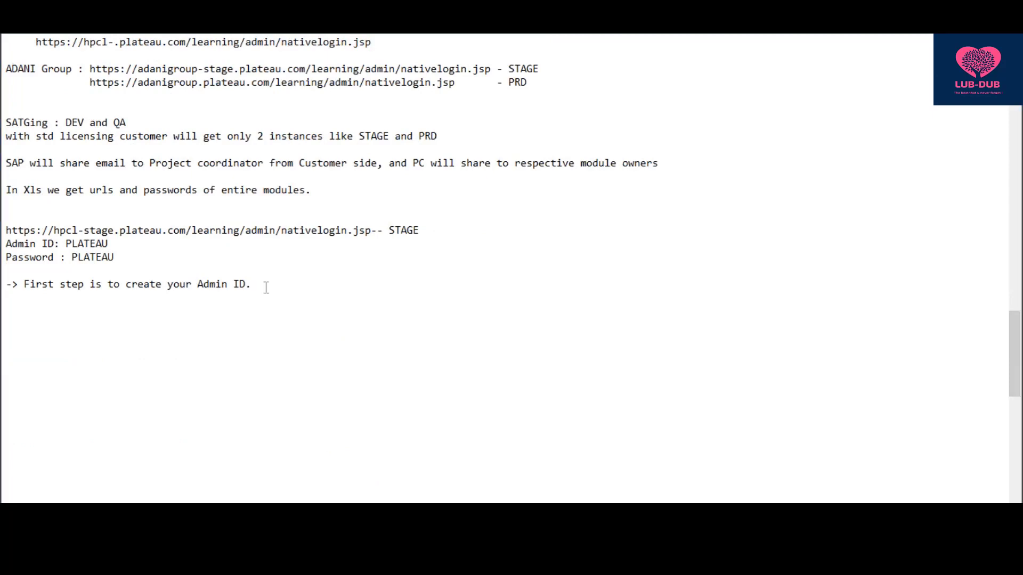
pyautogui.hotkey('alt', 'Tab')
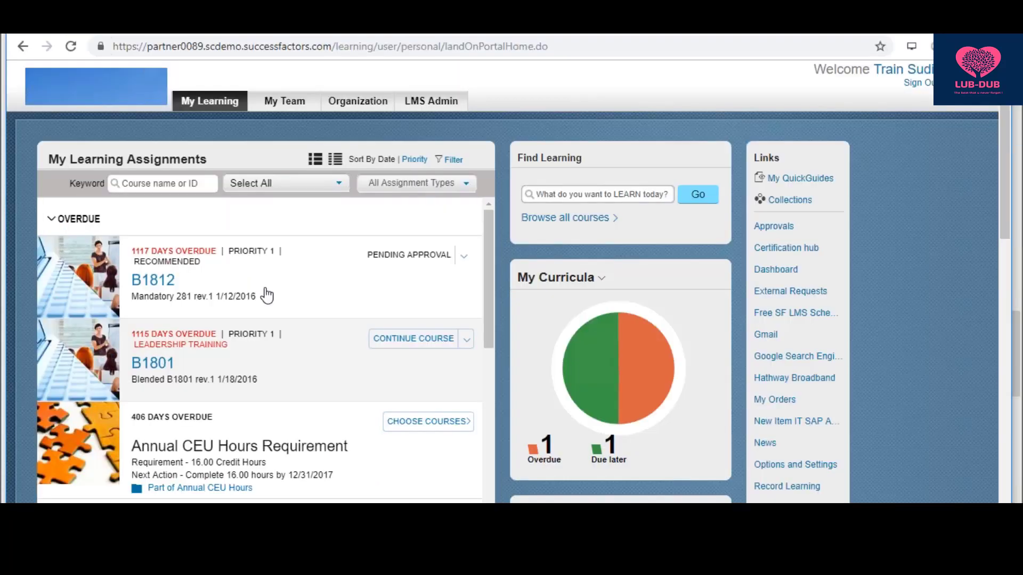
pyautogui.hotkey('alt', 'Tab')
pyautogui.moveTo(265, 287); pyautogui.dragTo(125, 287)
pyautogui.click(264, 286)
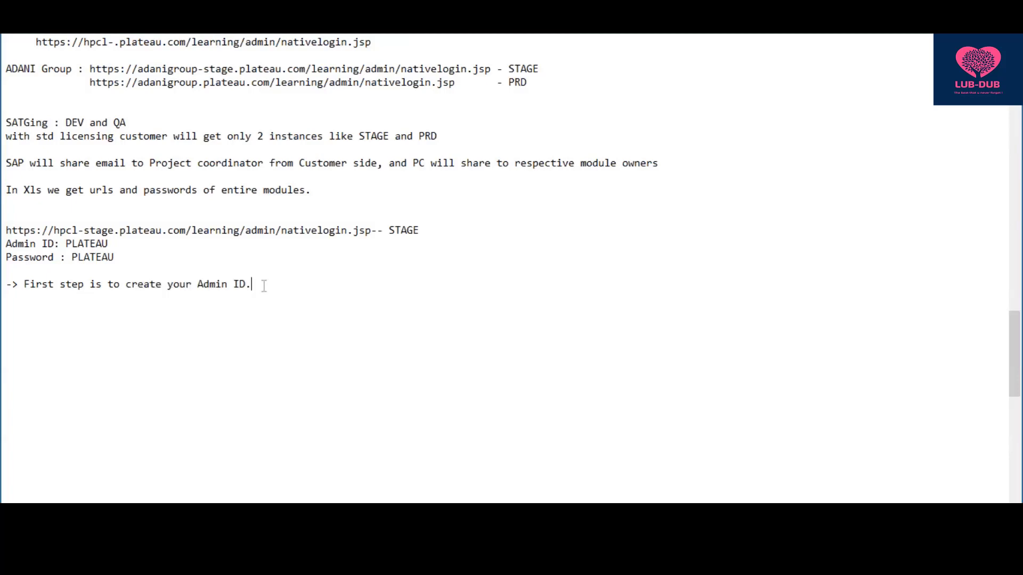
pyautogui.hotkey('alt', 'Tab')
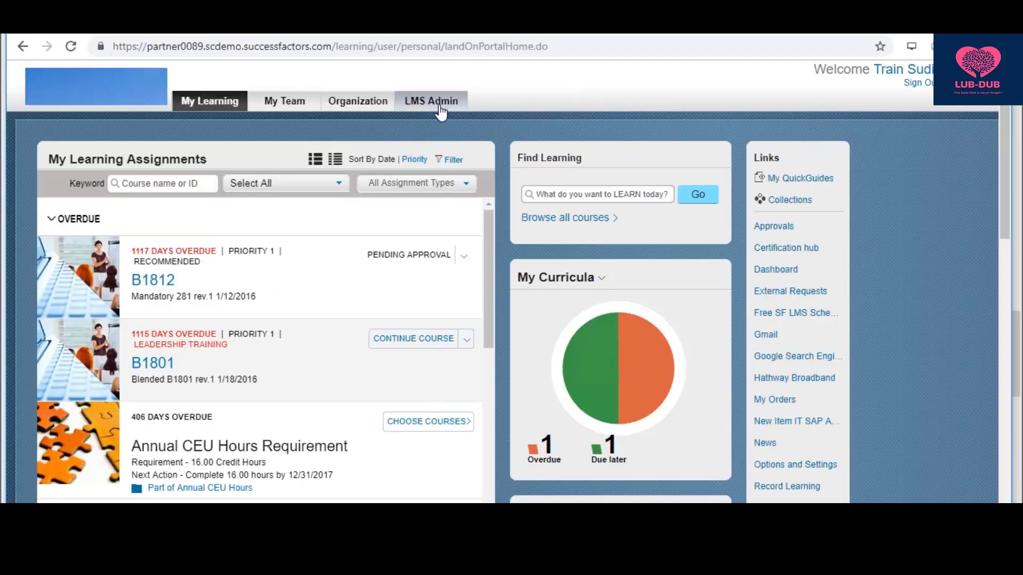
# - Open the LMS Admin tab and allow Flash so the admin home page loads
pyautogui.click(440, 110)
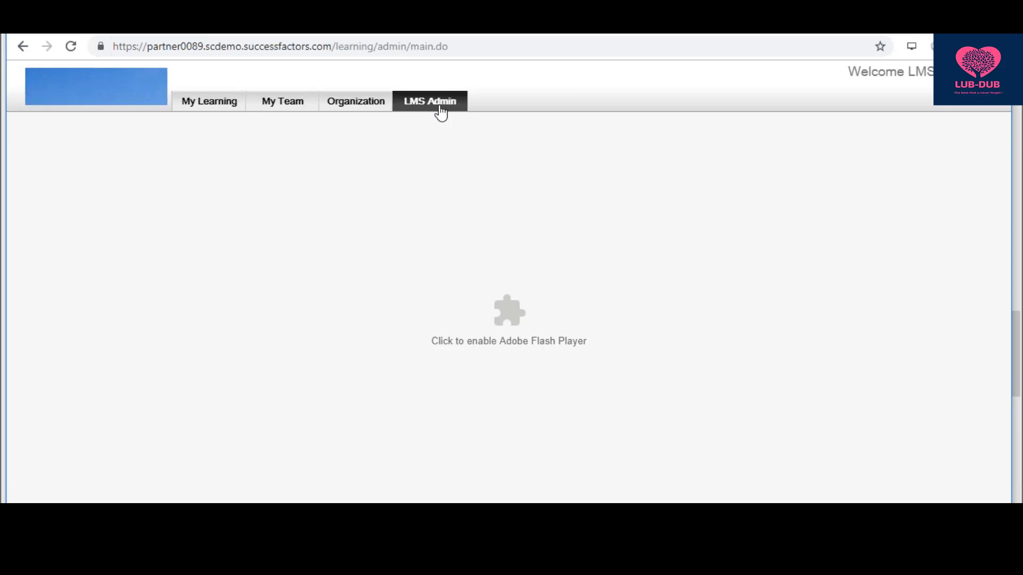
pyautogui.click(524, 322)
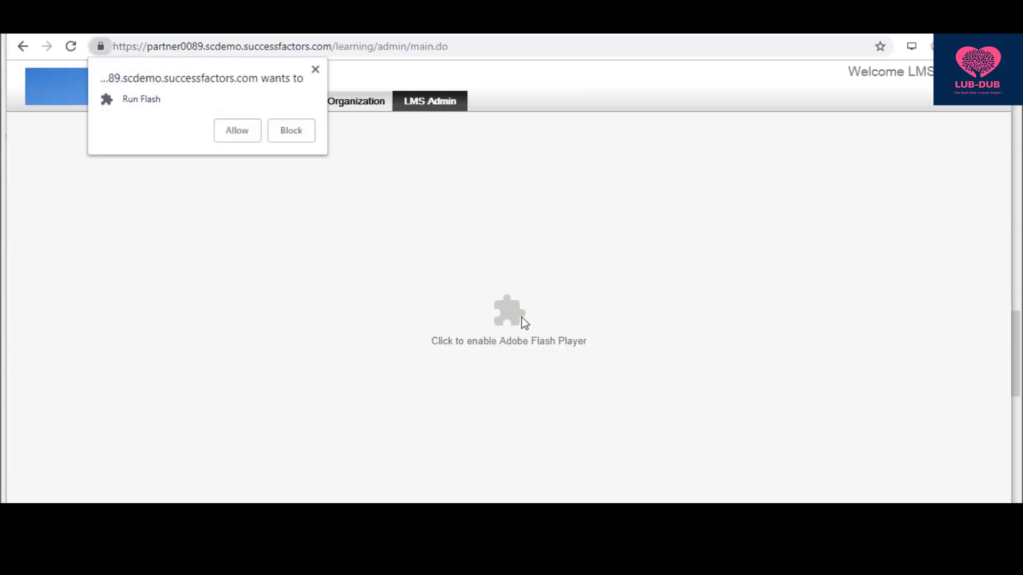
pyautogui.click(238, 132)
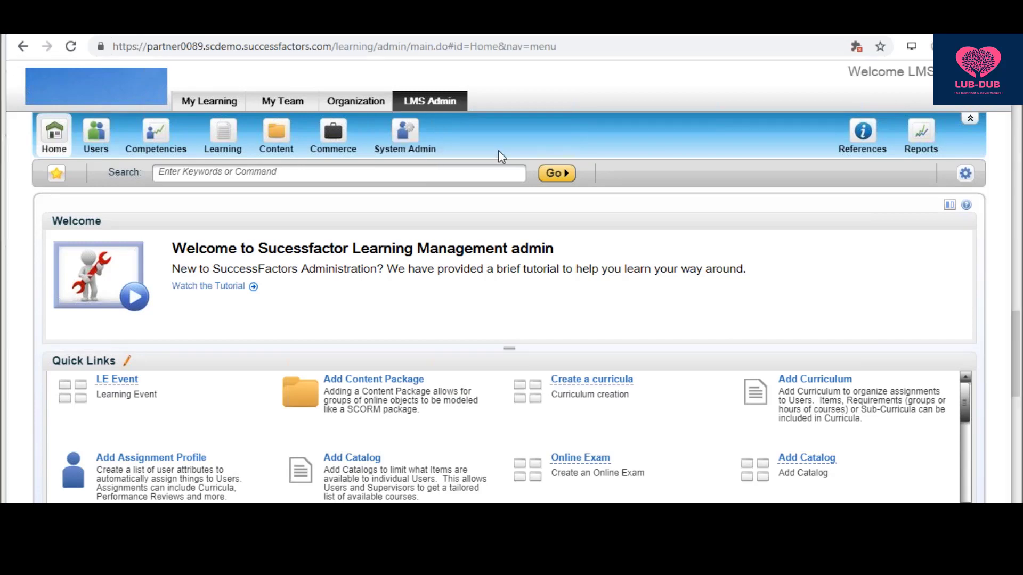
pyautogui.hotkey('alt', 'Tab')
pyautogui.hotkey('alt', 'Tab')
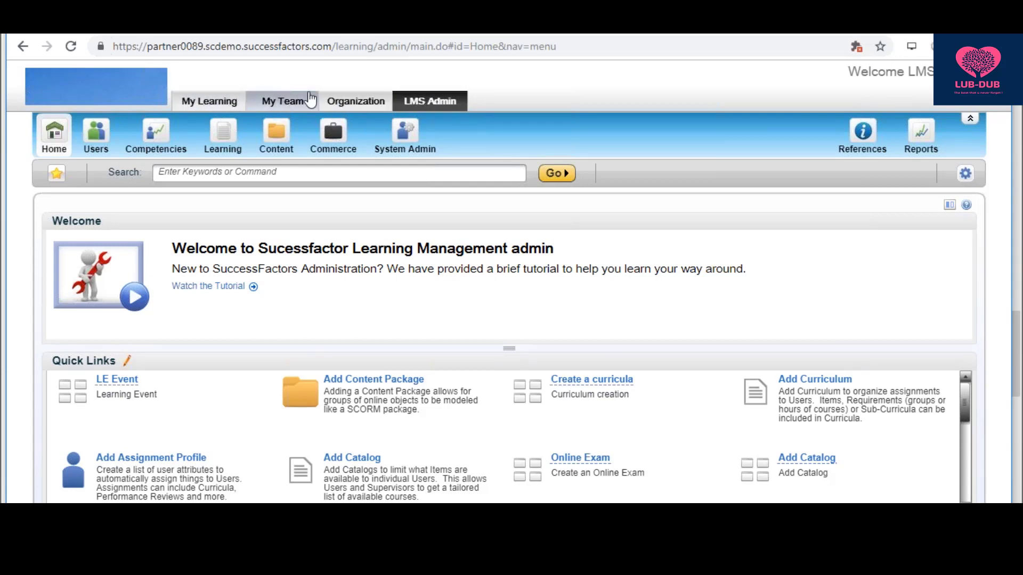
pyautogui.moveTo(366, 110)
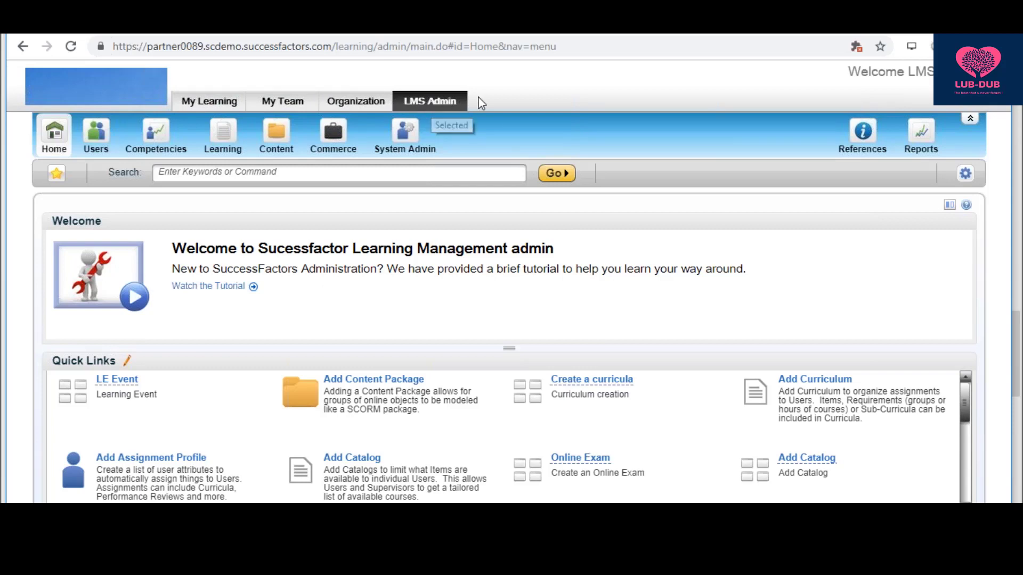
pyautogui.moveTo(480, 100); pyautogui.dragTo(205, 105)
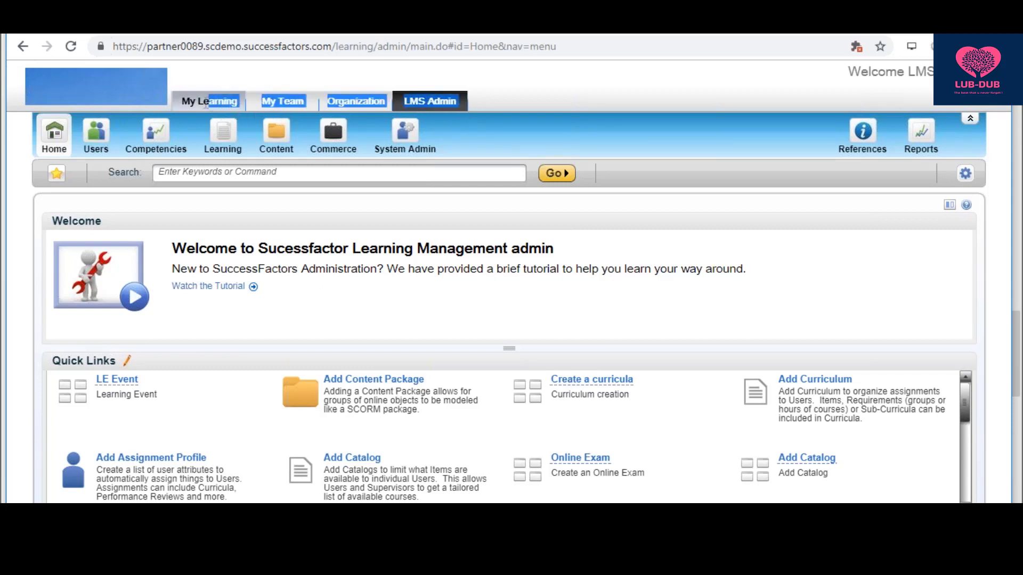
pyautogui.click(237, 87)
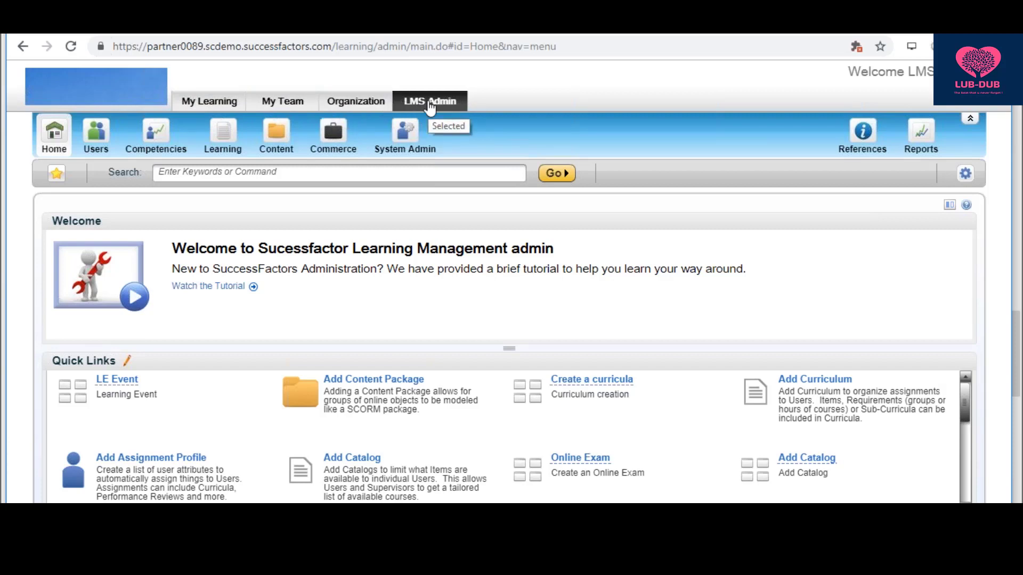
# - Start a new admin from System Admin > Admin Management > Add New and enter its Admin ID
pyautogui.moveTo(320, 113)
pyautogui.click(407, 129)
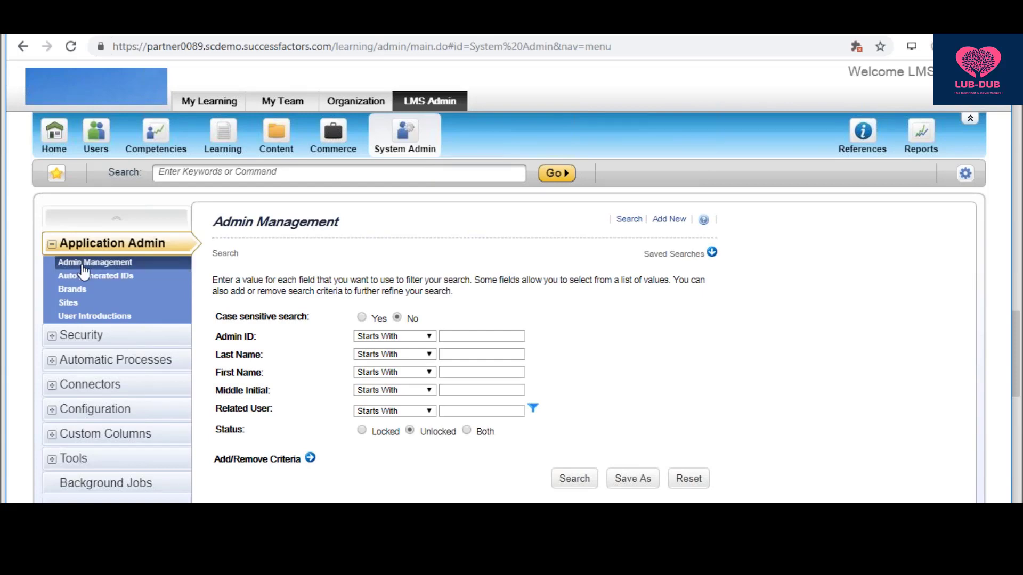
pyautogui.click(677, 220)
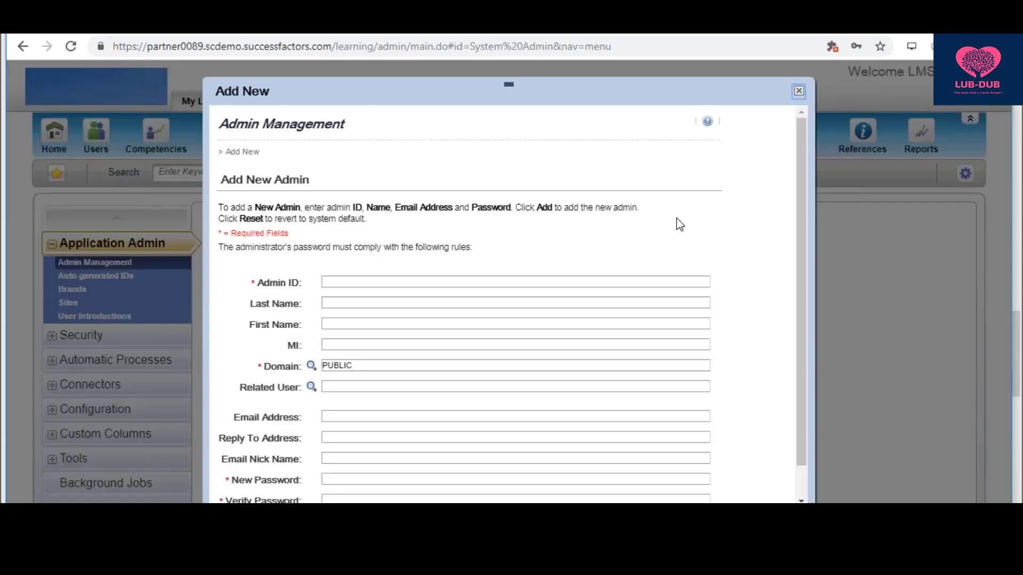
pyautogui.click(479, 281)
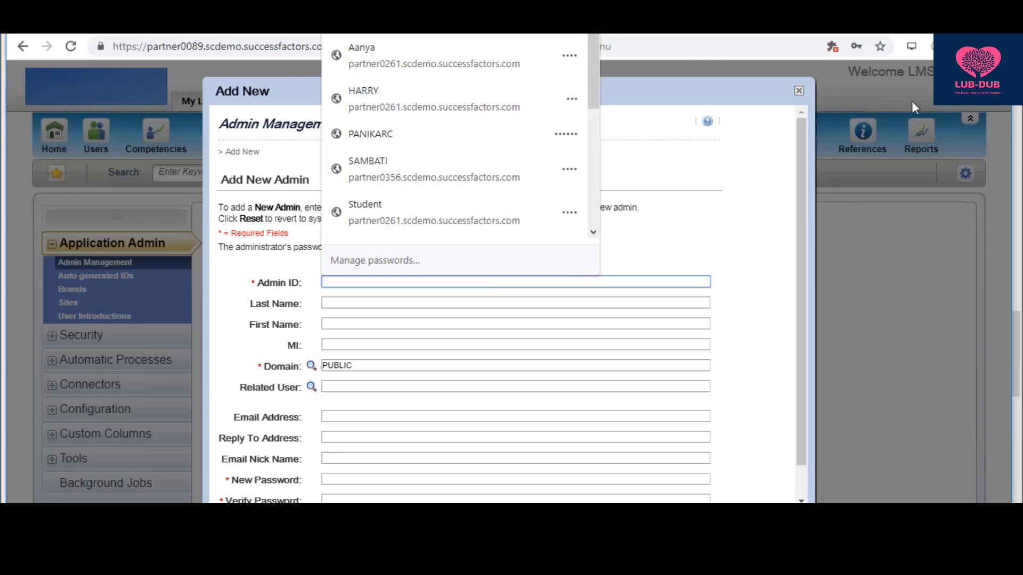
pyautogui.click(912, 126)
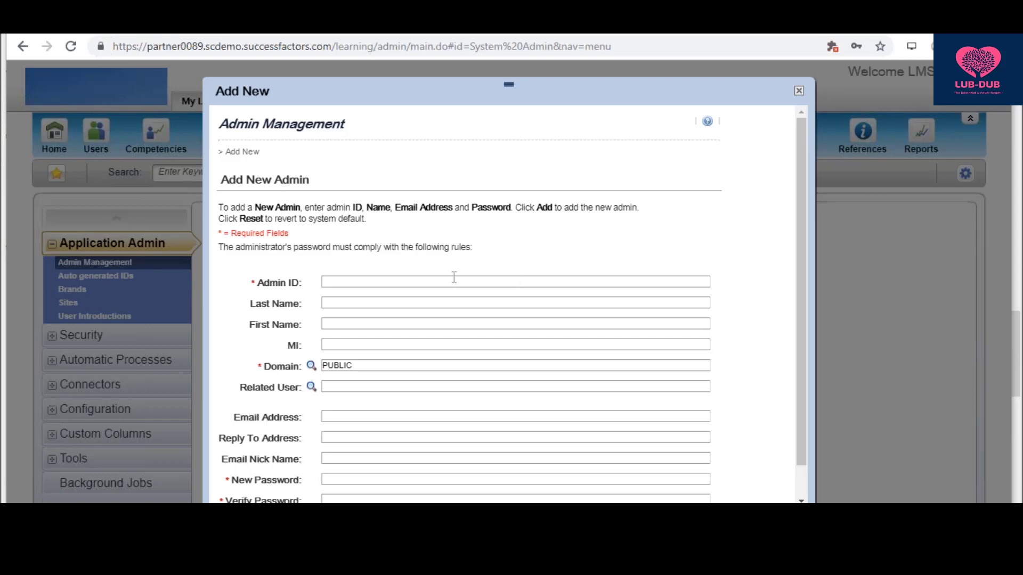
pyautogui.click(391, 278)
pyautogui.write('Ad')
pyautogui.press('BackSpace')
pyautogui.press('BackSpace')
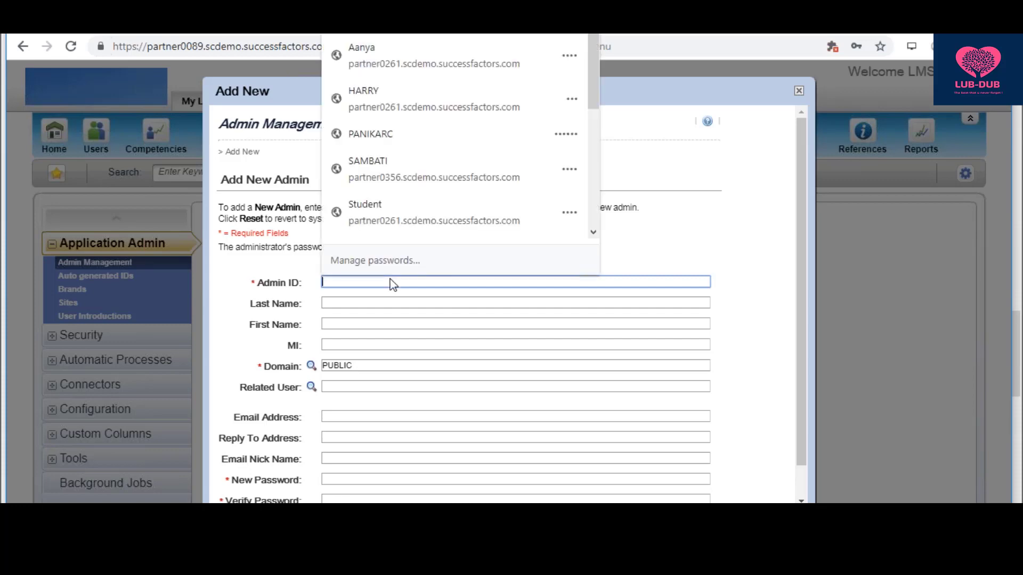
pyautogui.write('Admink')
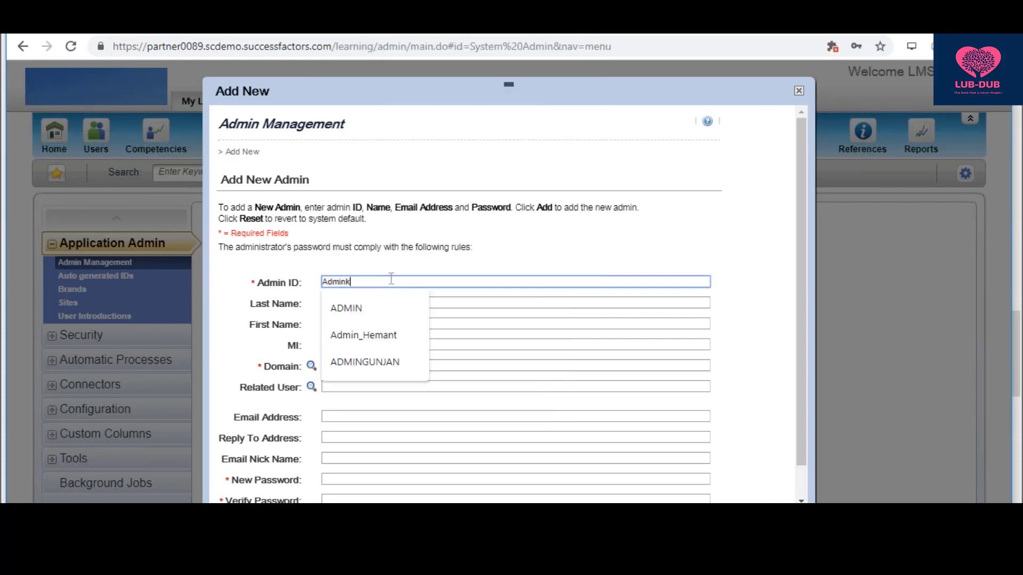
pyautogui.write('iran')
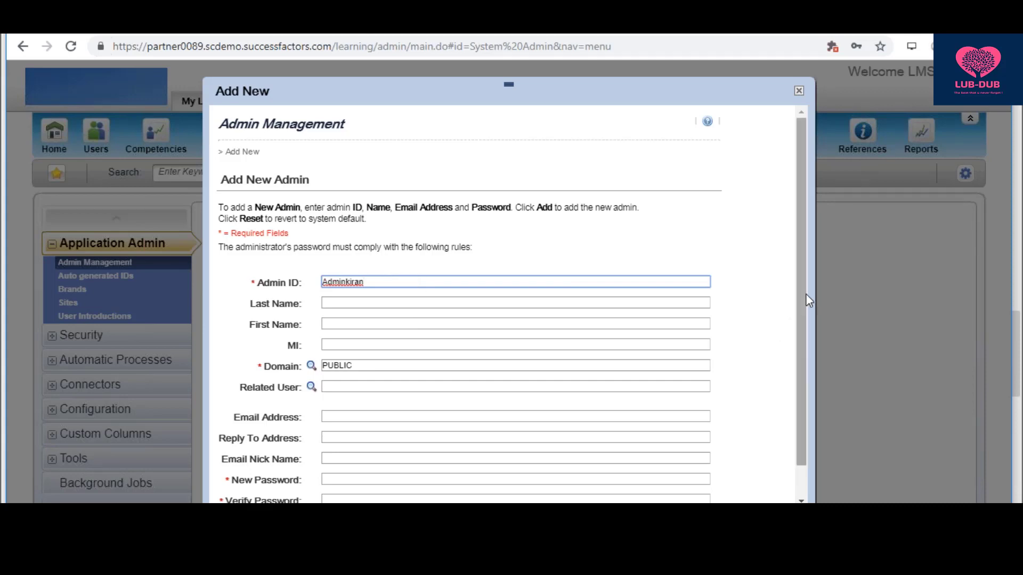
pyautogui.moveTo(804, 295); pyautogui.dragTo(801, 314)
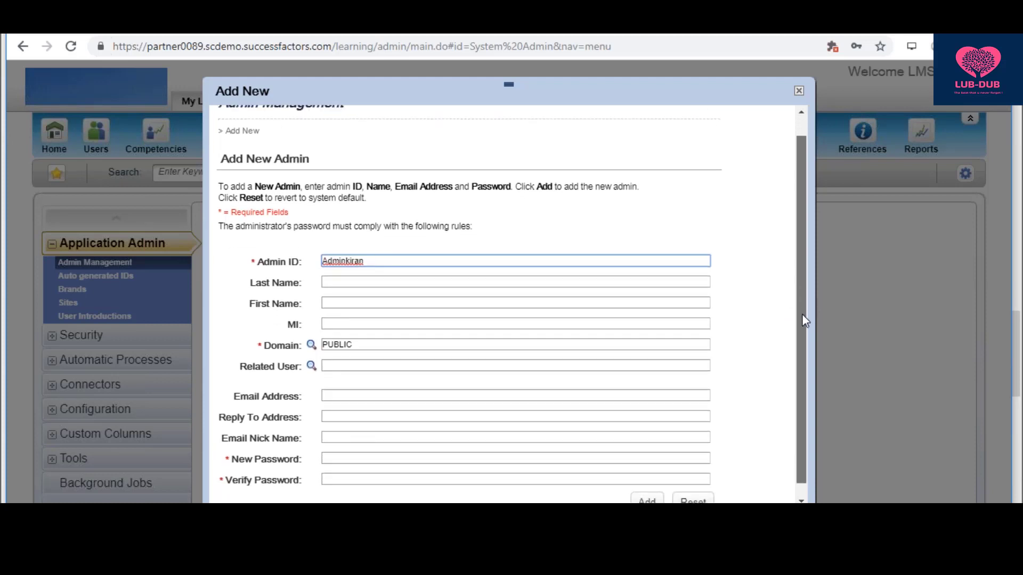
# - Enter the new admin's last name and first name
pyautogui.click(458, 279)
pyautogui.write('Admin')
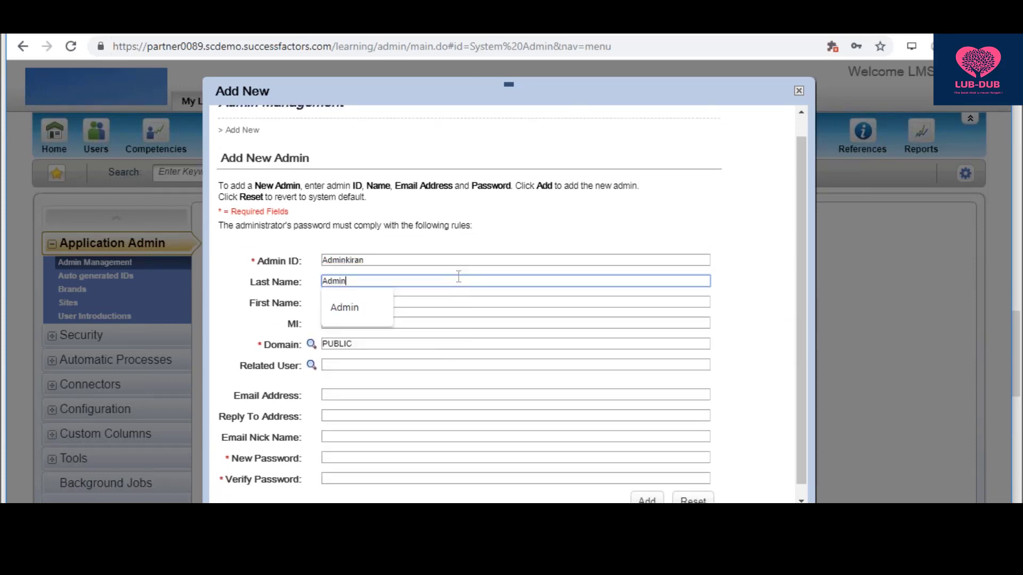
pyautogui.press('Tab')
pyautogui.write('Kiran')
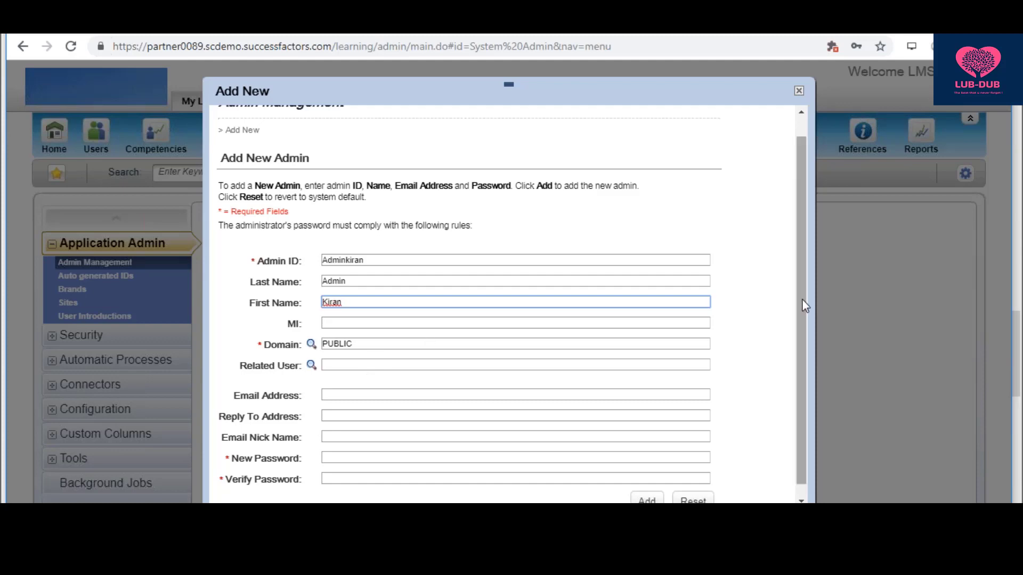
pyautogui.moveTo(804, 305); pyautogui.dragTo(802, 350)
# - Enter and confirm the new admin's password, then create the admin
pyautogui.click(413, 446)
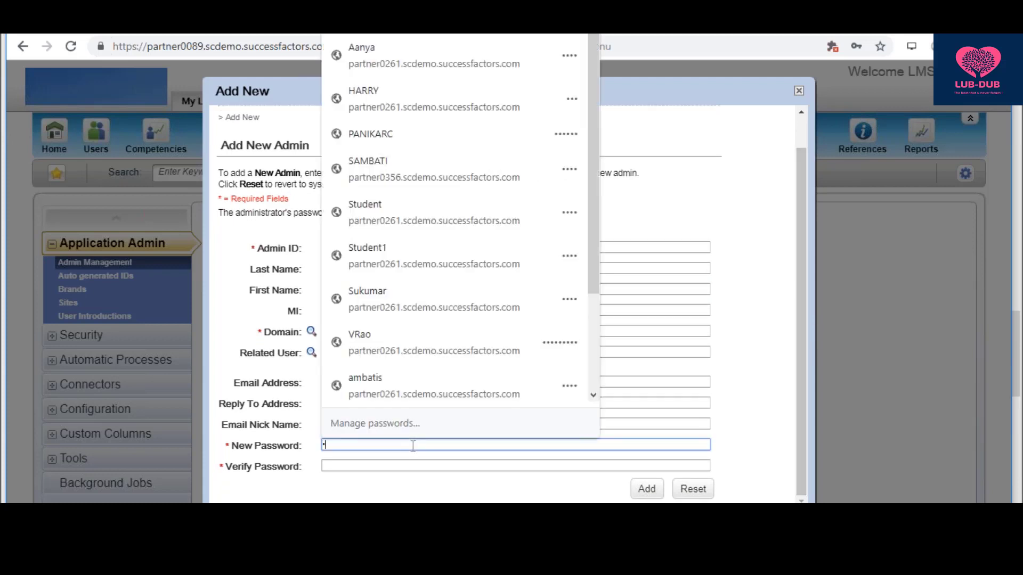
pyautogui.press('Tab')
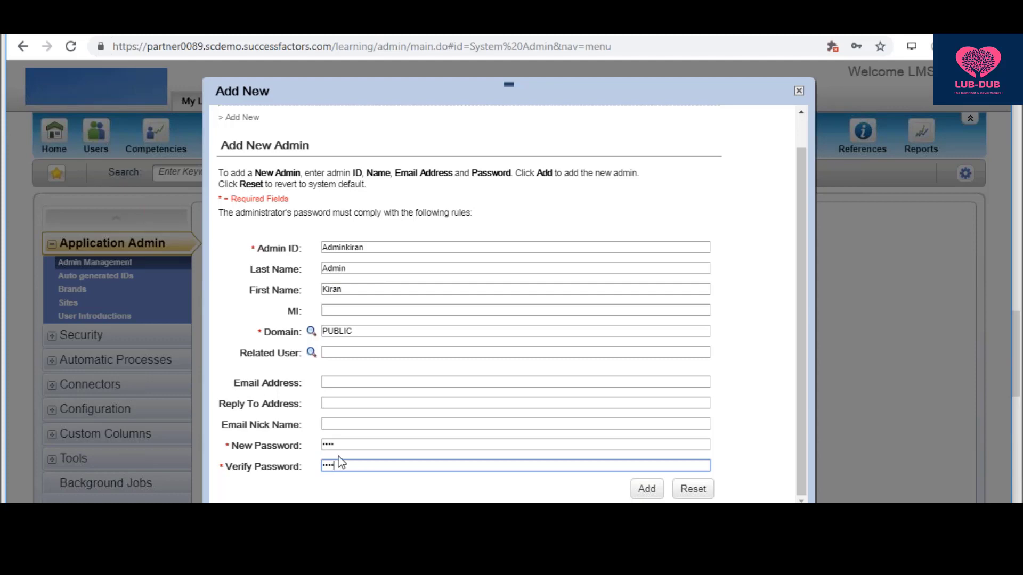
pyautogui.click(647, 488)
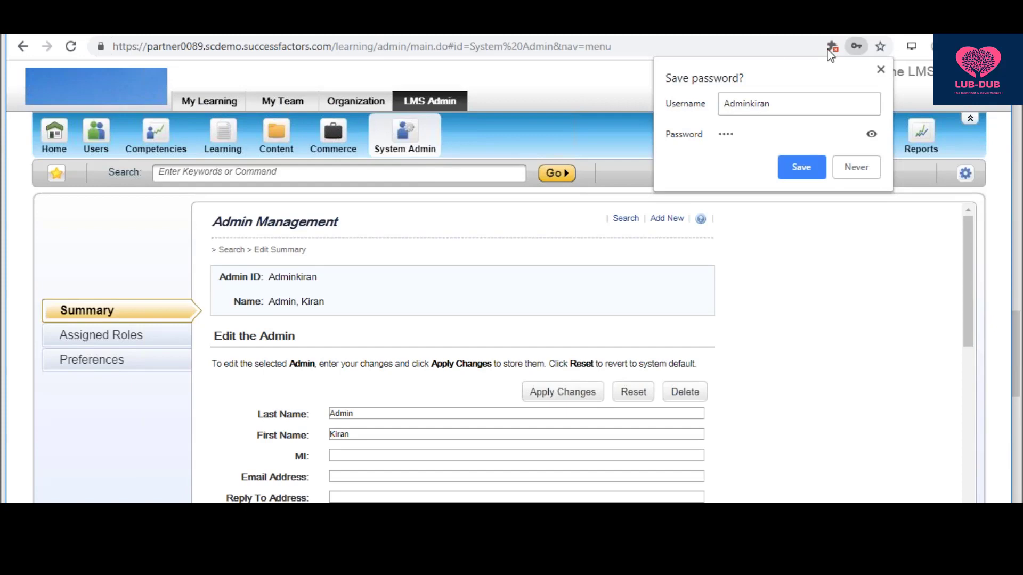
# - Decline Chrome's password saving and go to the new admin's Assigned Roles page
pyautogui.click(855, 175)
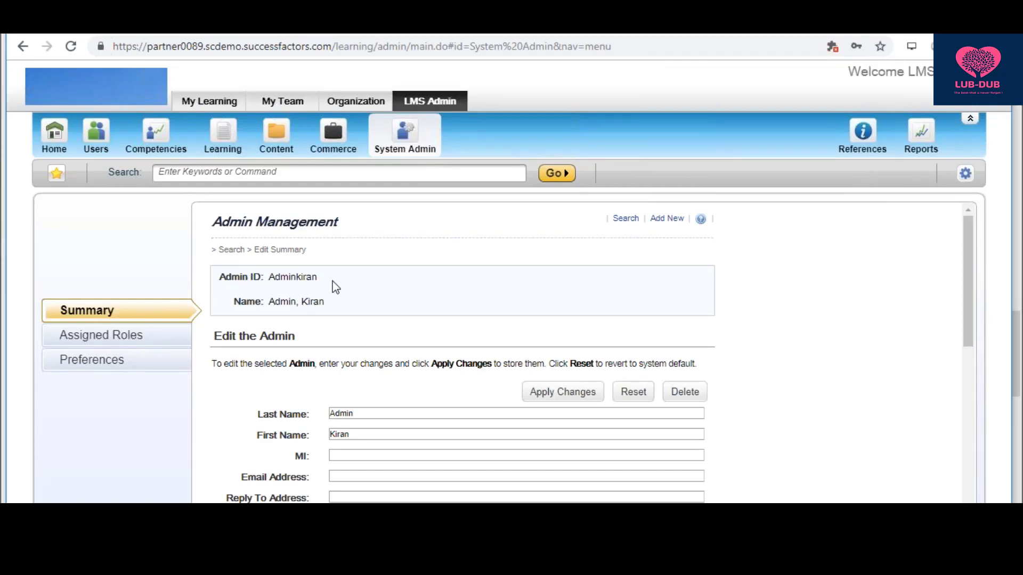
pyautogui.click(79, 344)
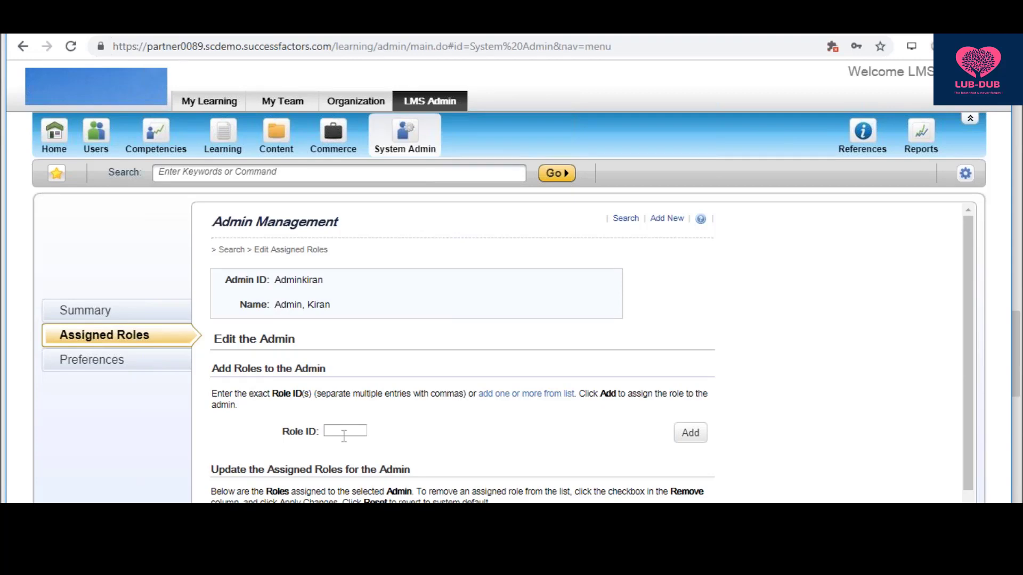
# - List the 83 available roles and tick ALL and ALL_CONNECTOR to add
pyautogui.click(527, 396)
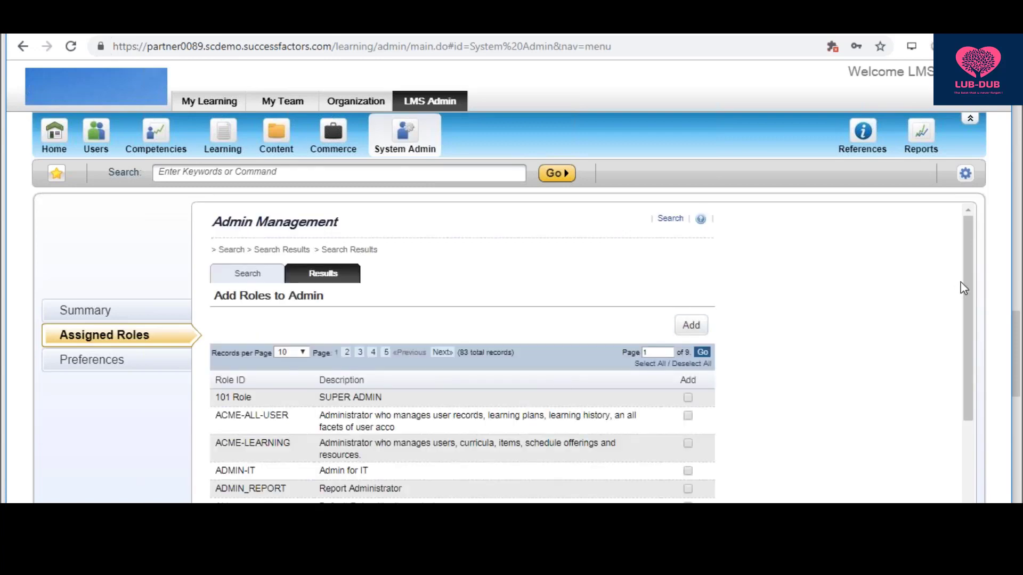
pyautogui.moveTo(964, 288); pyautogui.dragTo(975, 363)
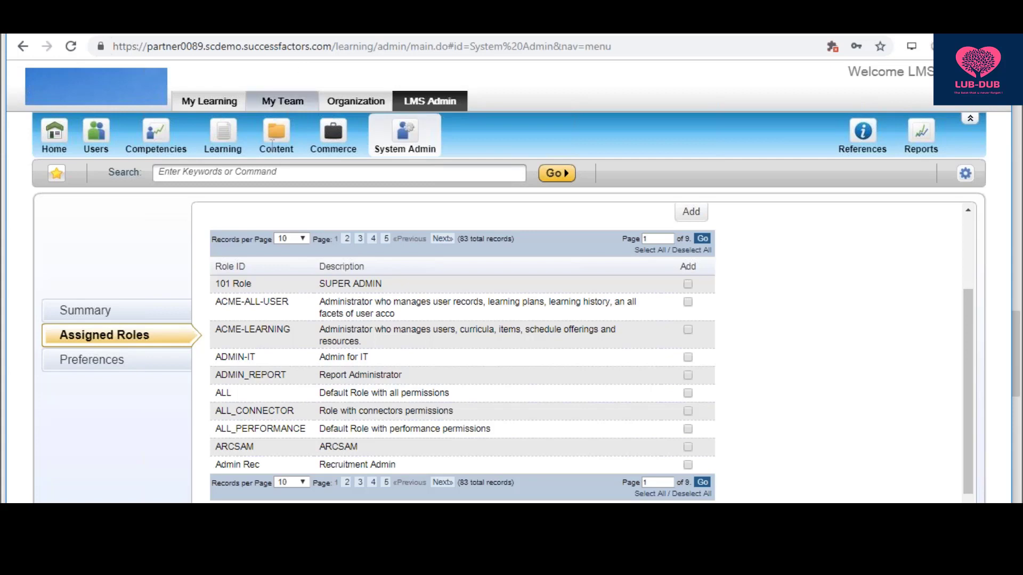
pyautogui.click(688, 393)
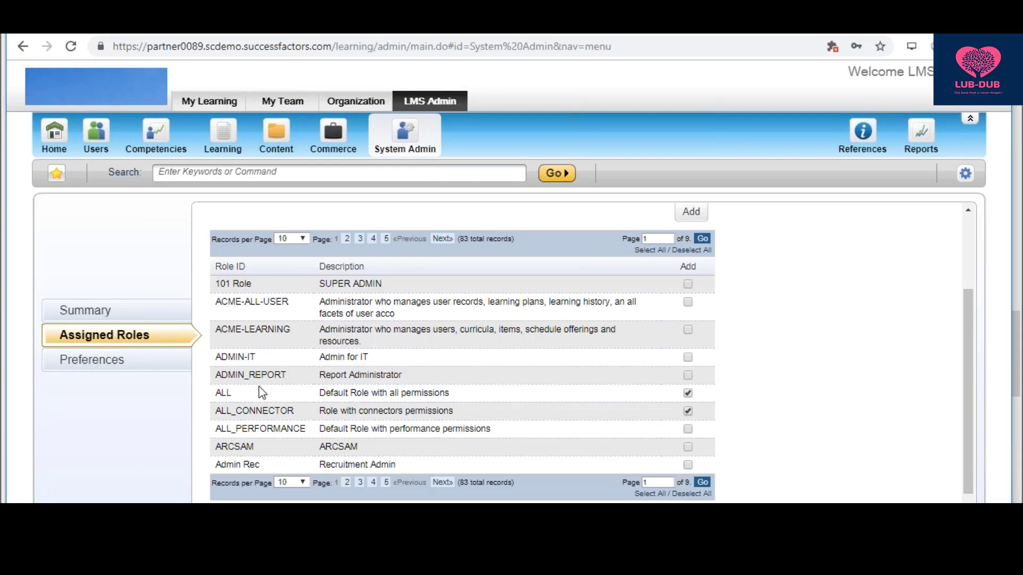
# - Add the ticked roles to the admin, then tick Remove beside ALL_CONNECTOR
pyautogui.click(691, 213)
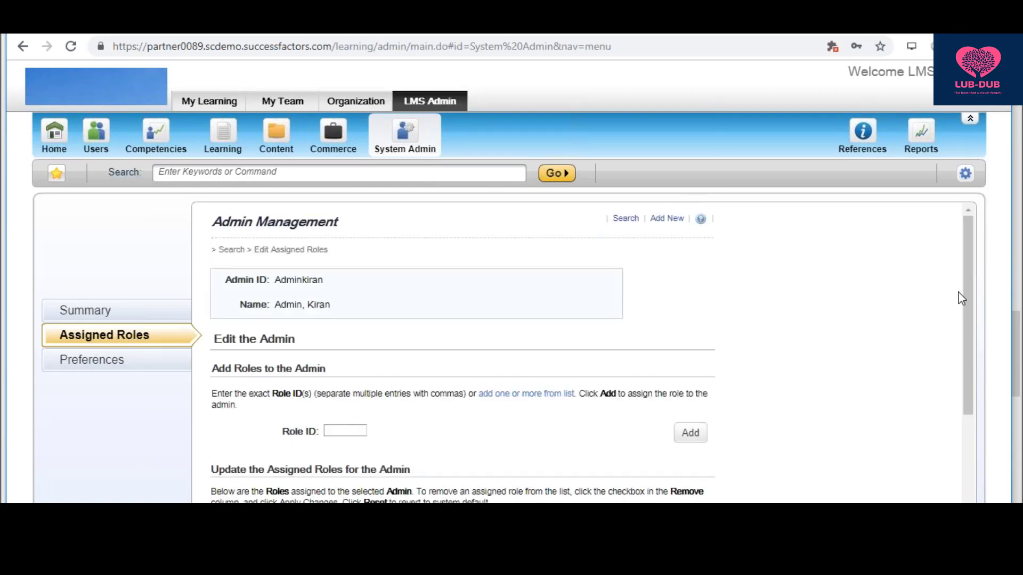
pyautogui.moveTo(965, 288); pyautogui.dragTo(968, 379)
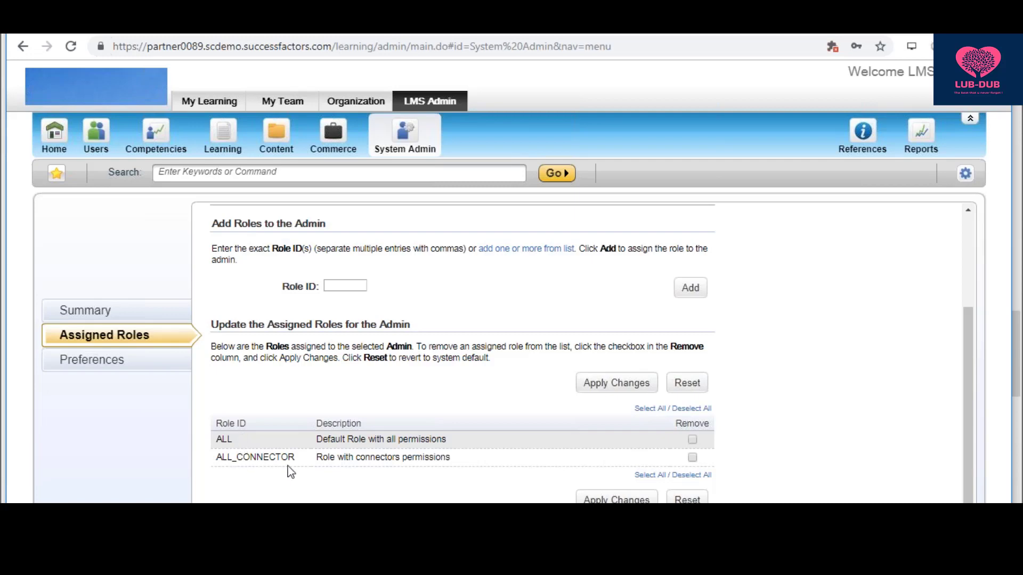
pyautogui.click(692, 458)
# - Apply the removal of ALL_CONNECTOR and confirm only ALL remains assigned
pyautogui.click(619, 501)
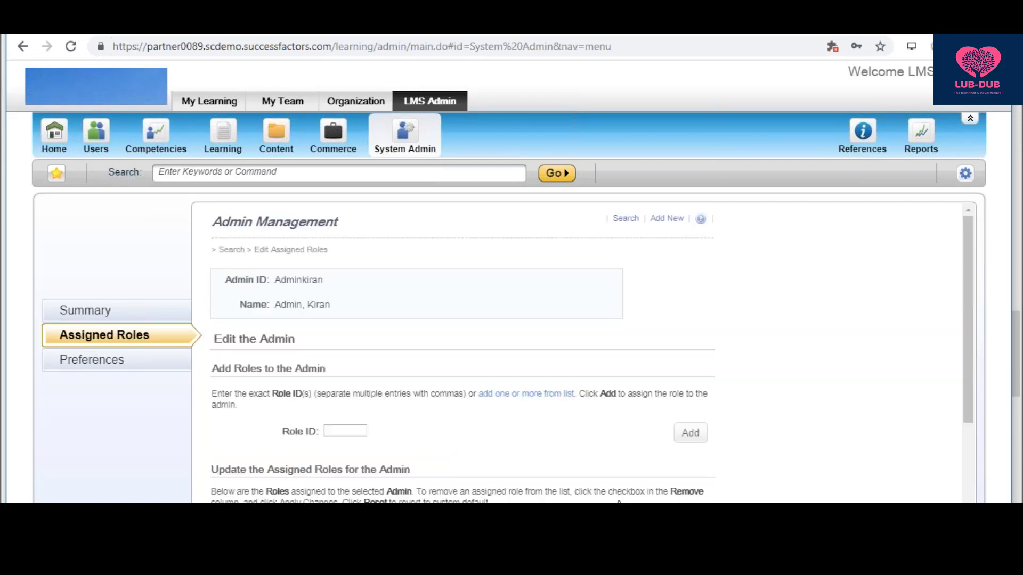
pyautogui.moveTo(967, 331); pyautogui.dragTo(967, 413)
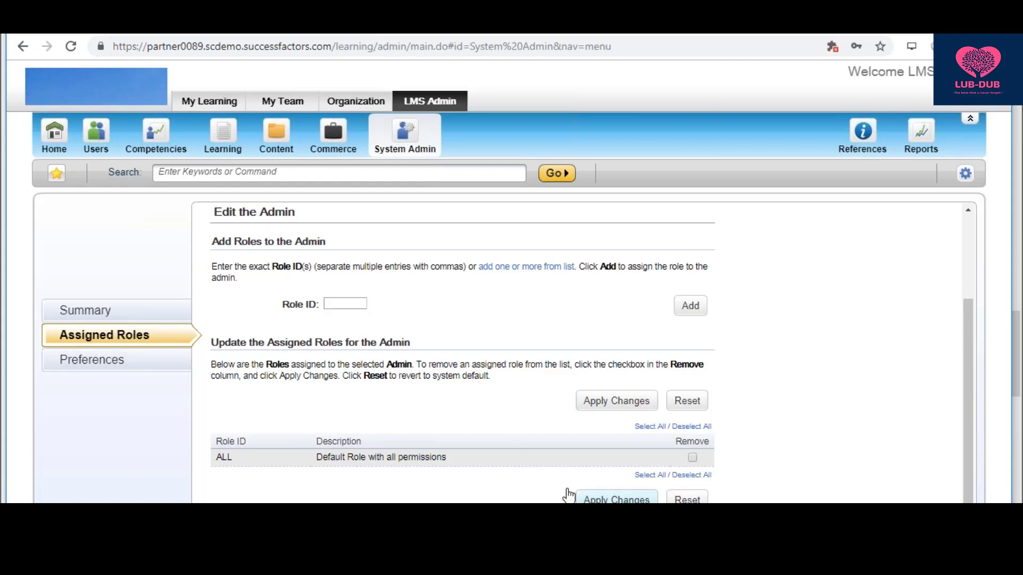
# - Apply the role changes and select the new Admin ID text on the page
pyautogui.click(637, 499)
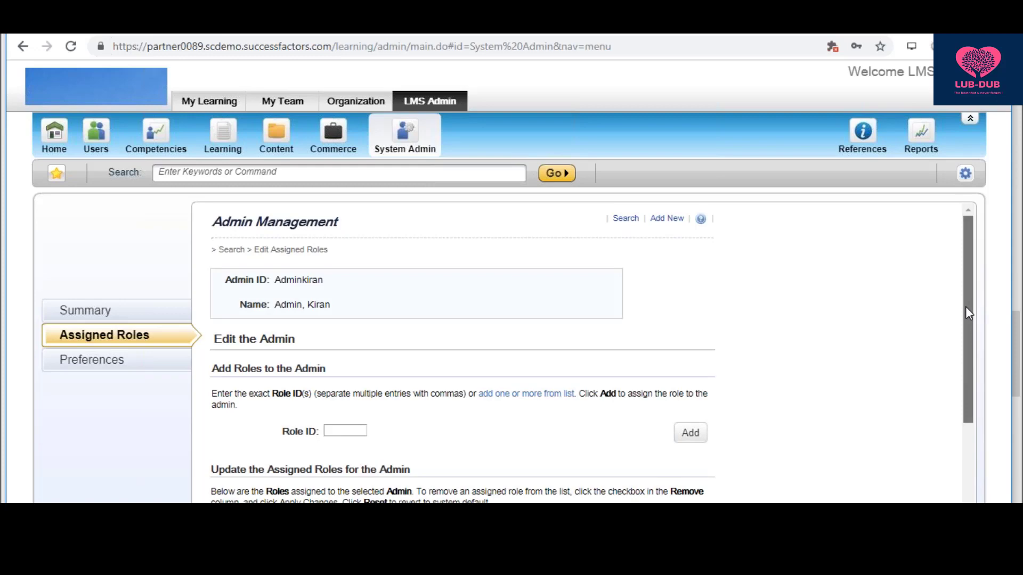
pyautogui.moveTo(966, 306); pyautogui.dragTo(983, 209)
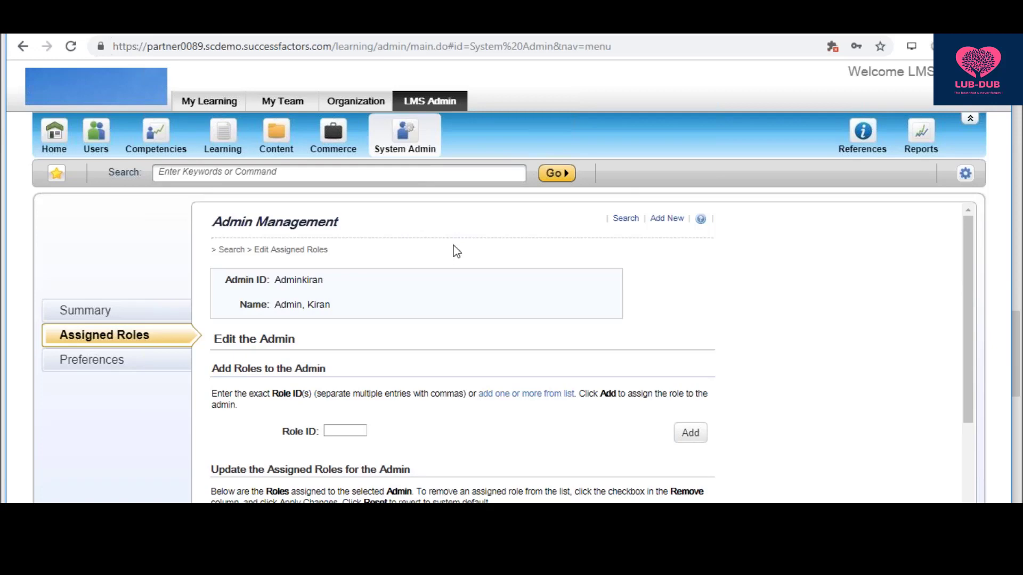
pyautogui.moveTo(329, 282); pyautogui.dragTo(274, 281)
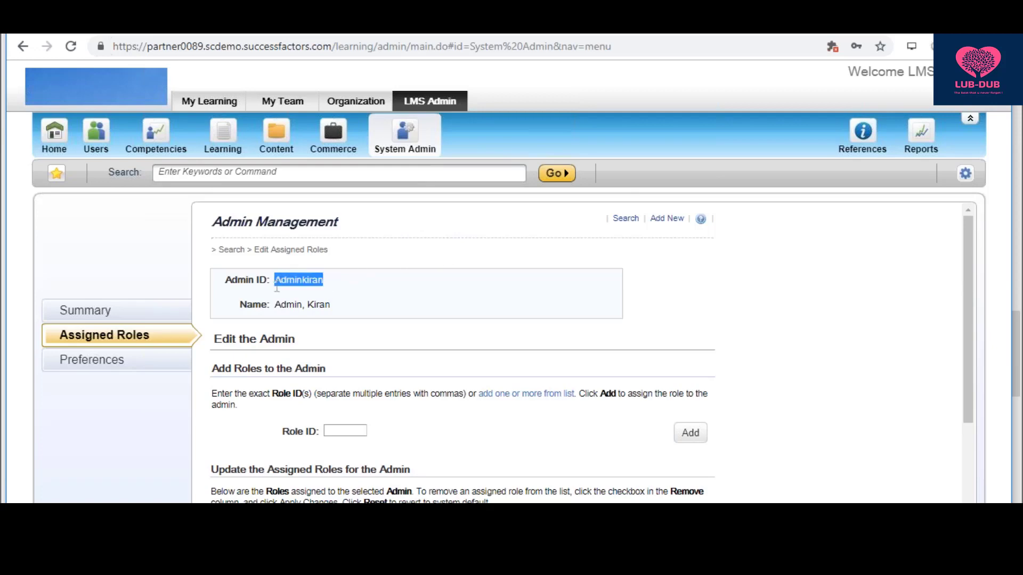
pyautogui.click(701, 305)
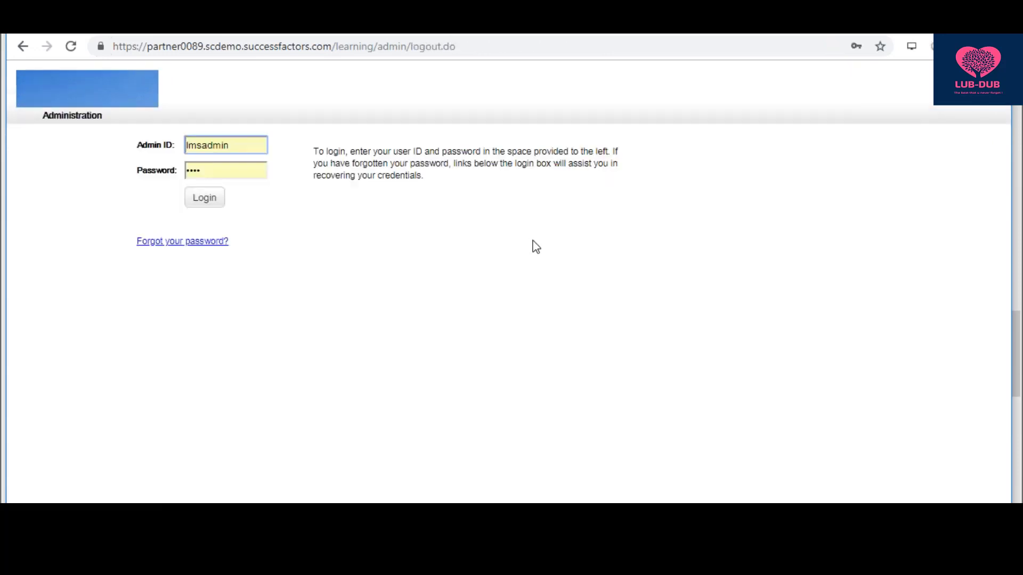
# - Log in with the new admin's ID and password
pyautogui.click(254, 147)
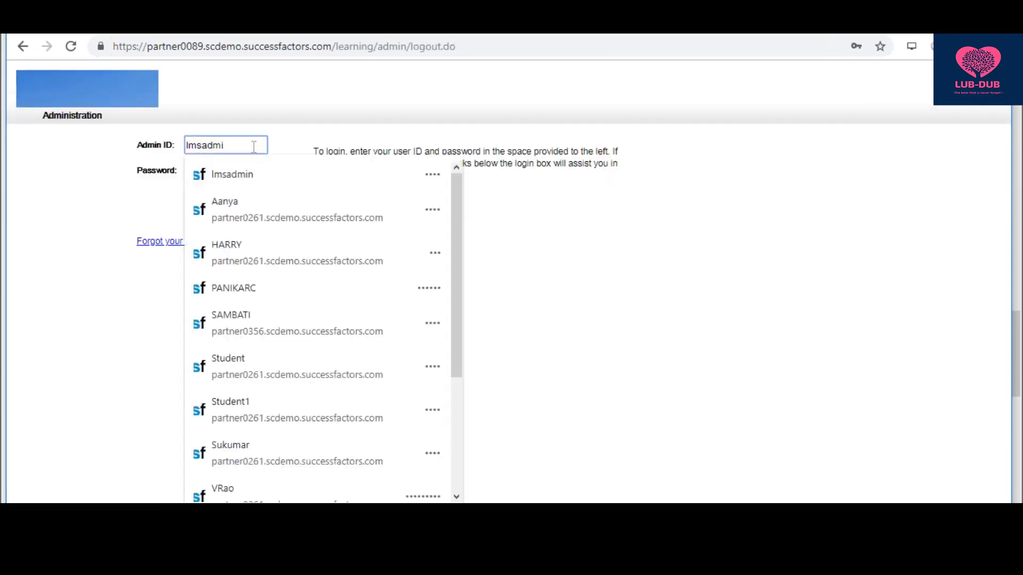
pyautogui.press('BackSpace')
pyautogui.press('BackSpace')
pyautogui.press('BackSpace')
pyautogui.press('BackSpace')
pyautogui.press('BackSpace')
pyautogui.press('BackSpace')
pyautogui.press('BackSpace')
pyautogui.press('BackSpace')
pyautogui.write('A')
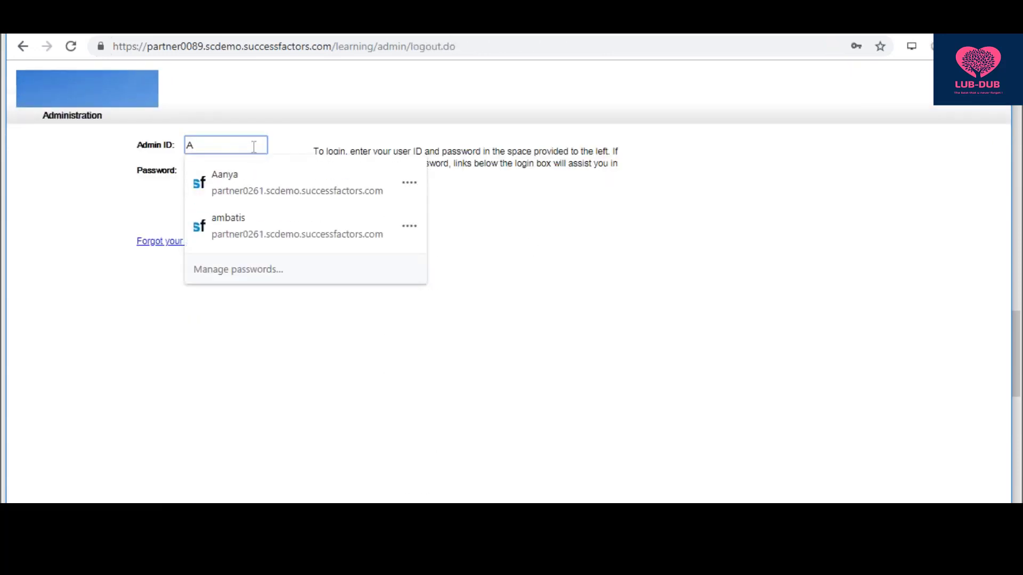
pyautogui.write('dmin')
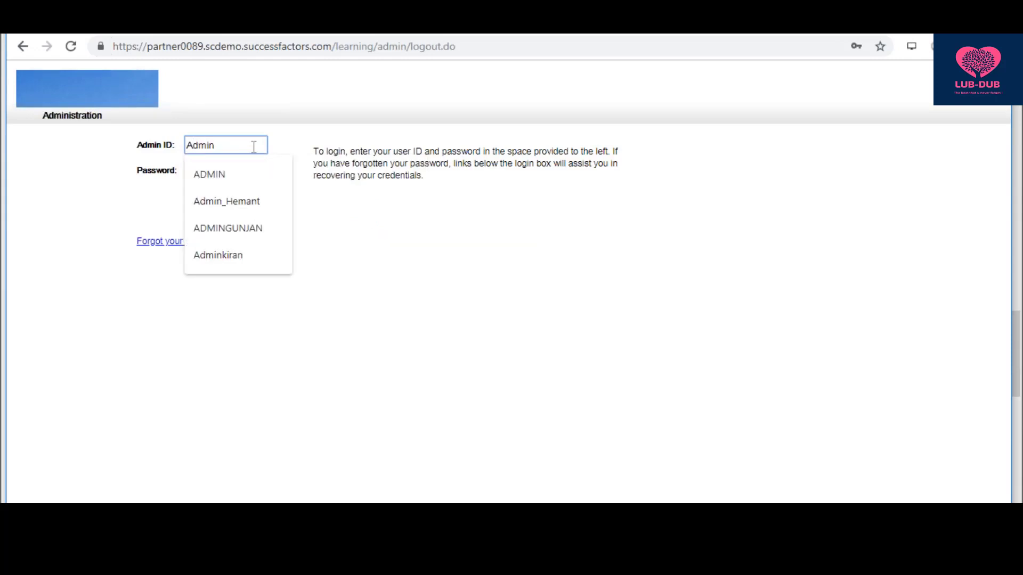
pyautogui.write('kiran')
pyautogui.press('Tab')
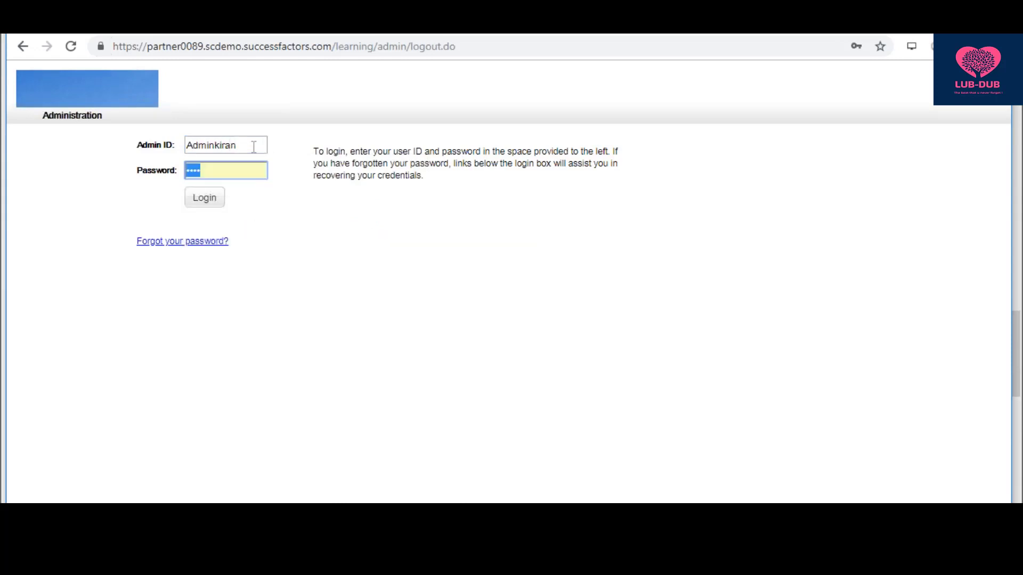
pyautogui.write('****')
pyautogui.press('Return')
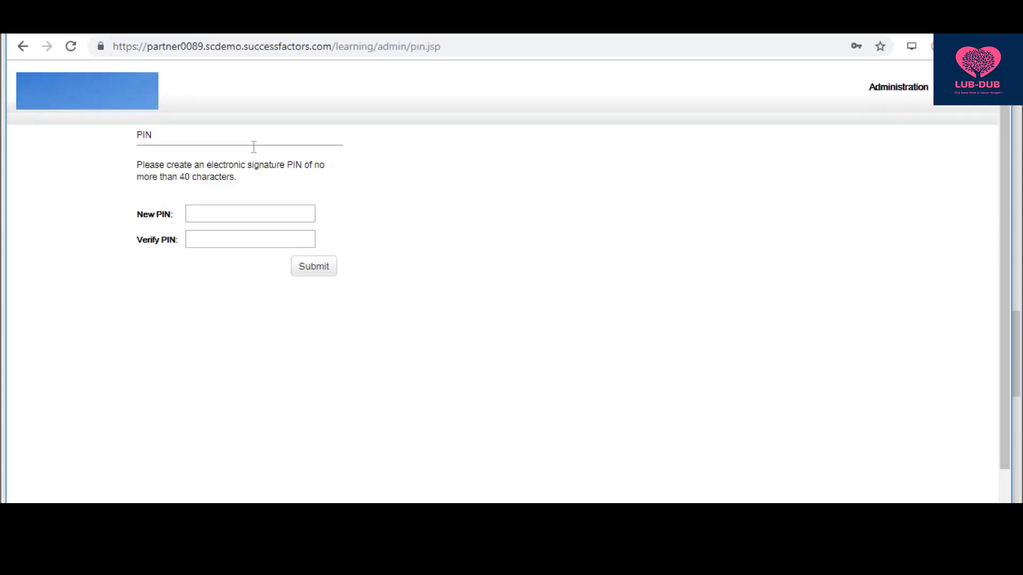
# - Enter and confirm a new electronic signature PIN and submit it
pyautogui.click(235, 213)
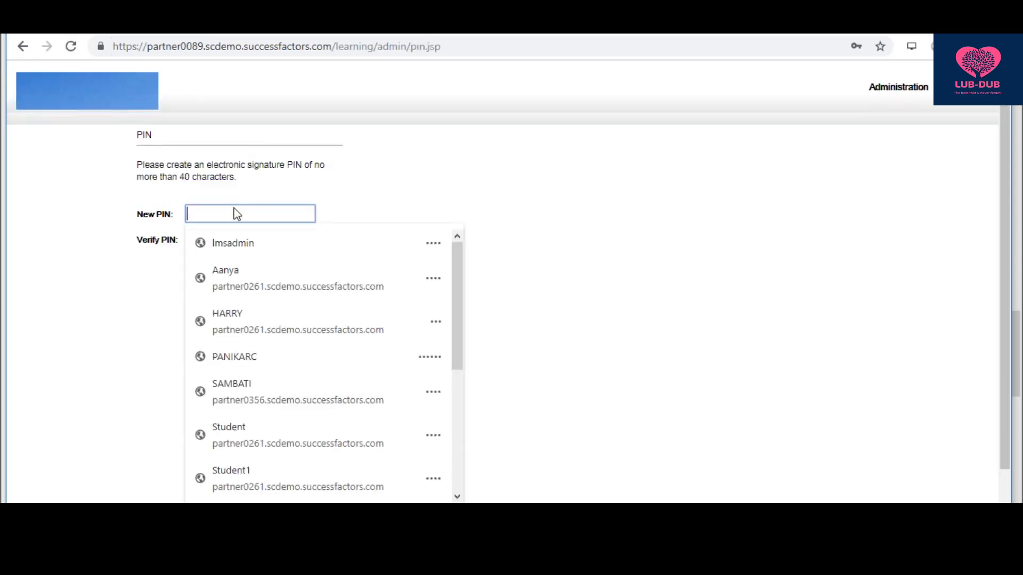
pyautogui.click(464, 139)
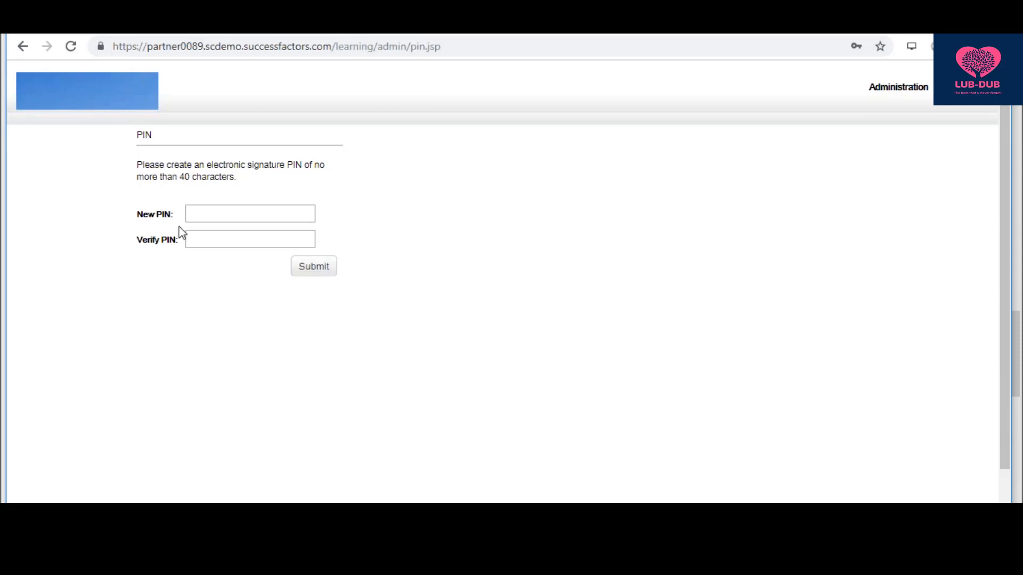
pyautogui.click(216, 219)
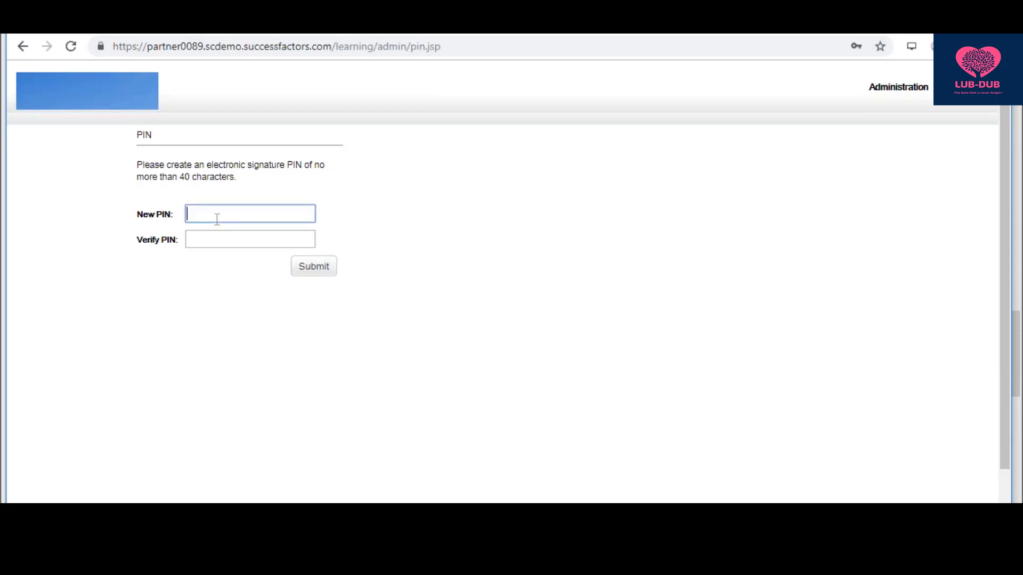
pyautogui.click(217, 242)
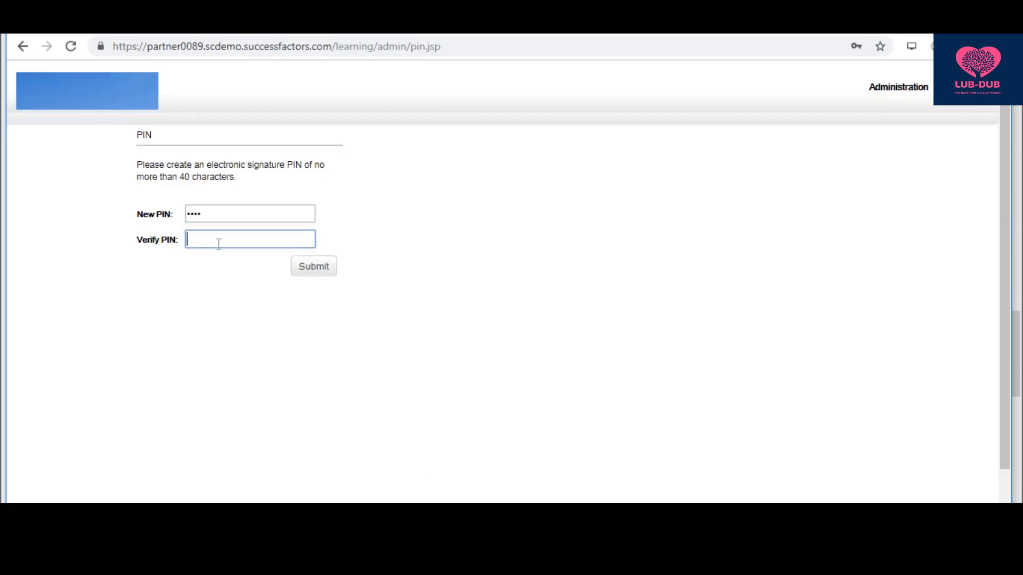
pyautogui.click(312, 276)
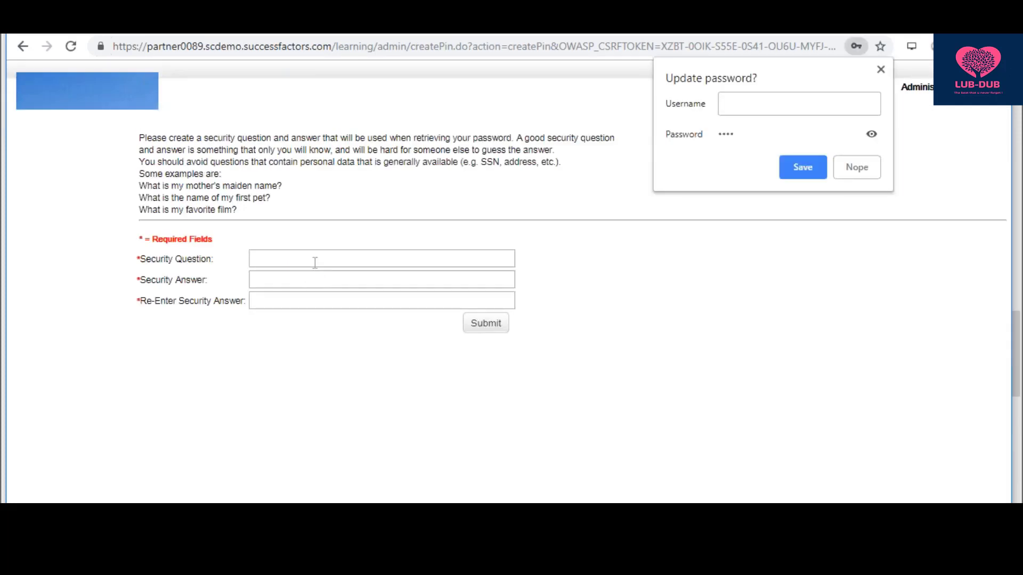
# - Set the security question 'my car name', enter and confirm its answer, and submit
pyautogui.click(316, 261)
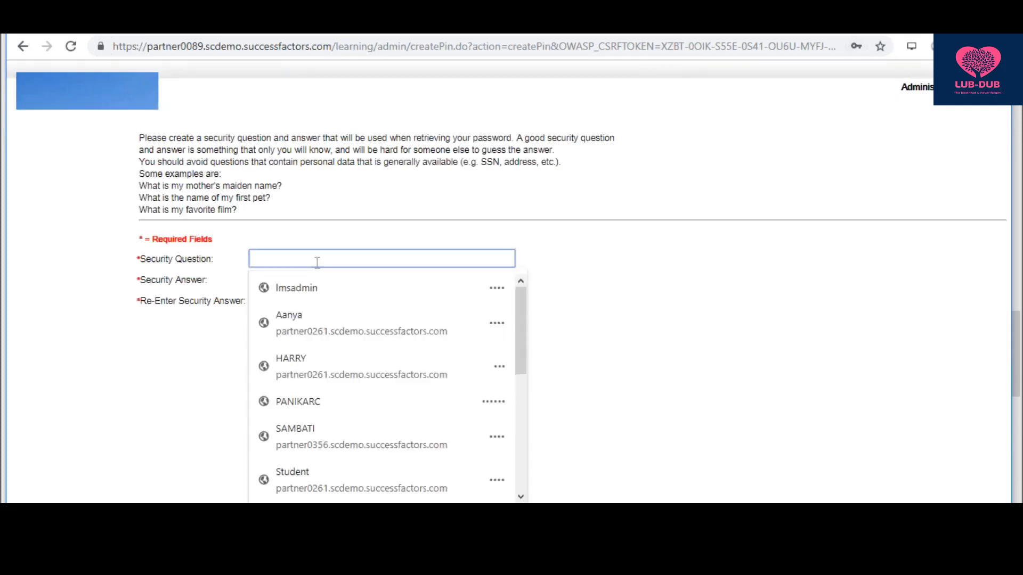
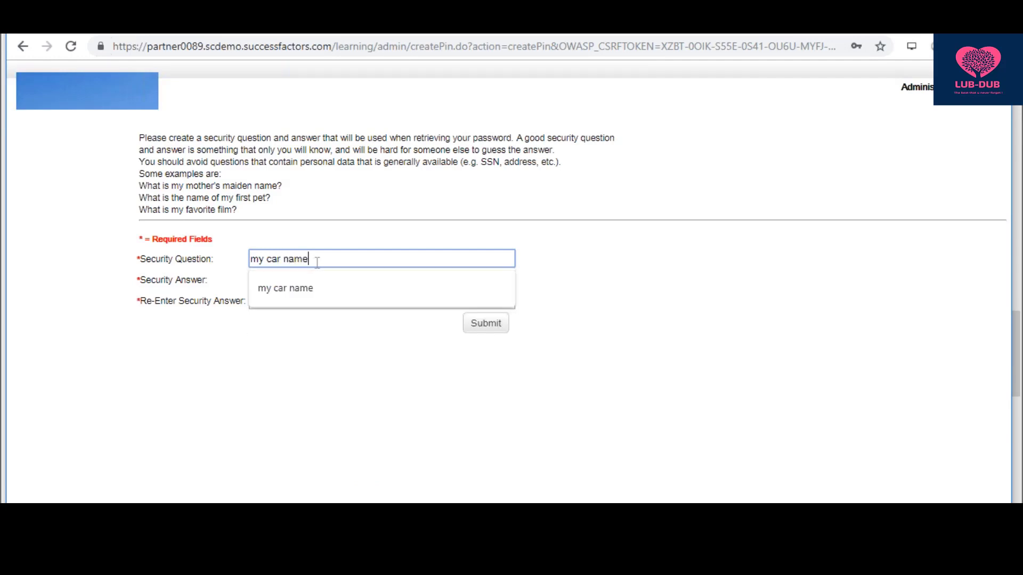
pyautogui.press('Tab')
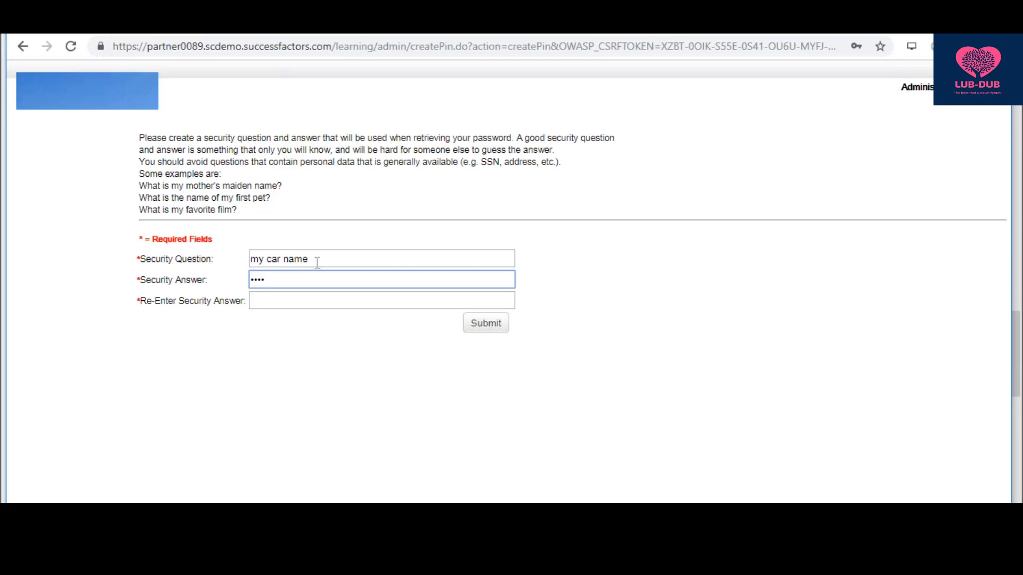
pyautogui.press('Tab')
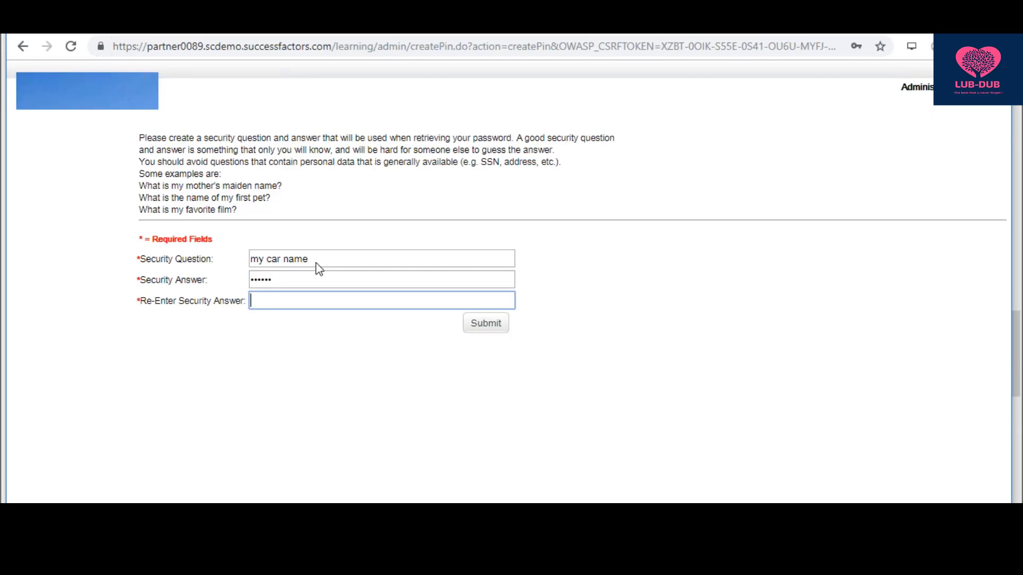
pyautogui.click(484, 330)
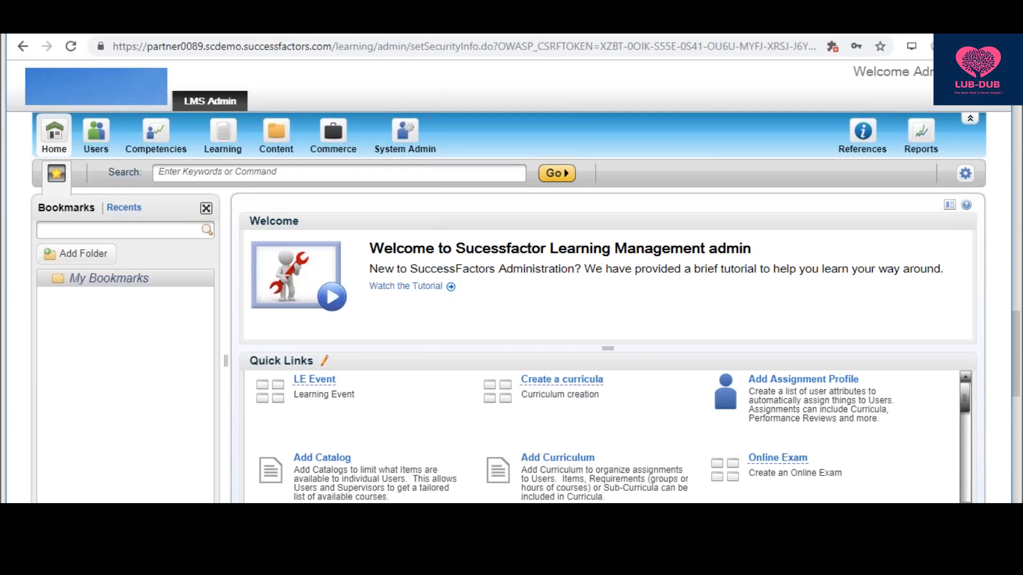
pyautogui.hotkey('alt', 'Tab')
# - Add the Notepad line '-> Create your own User ID and map it with Admin ID'
pyautogui.press('Return')
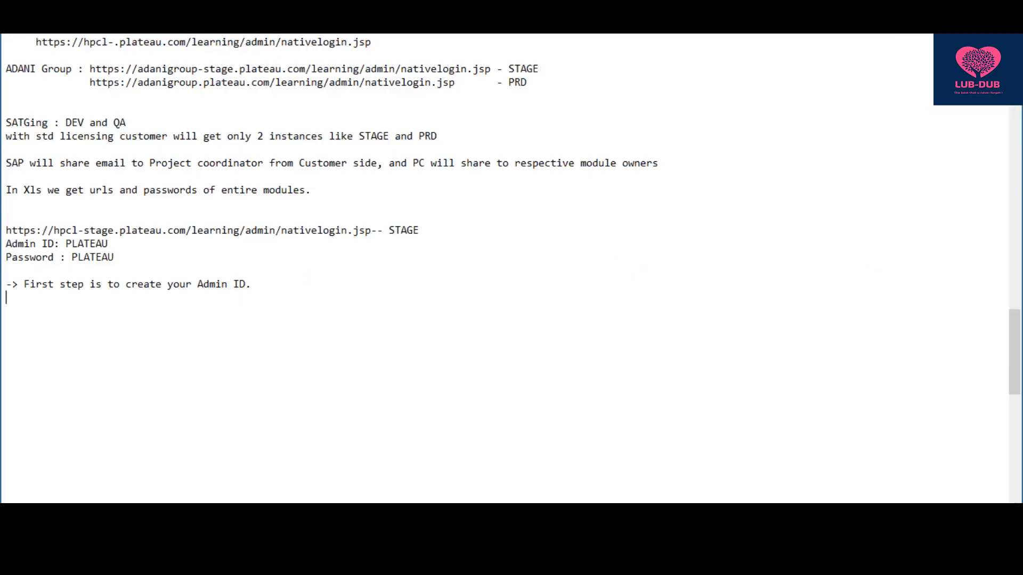
pyautogui.write('-> Create your own Us')
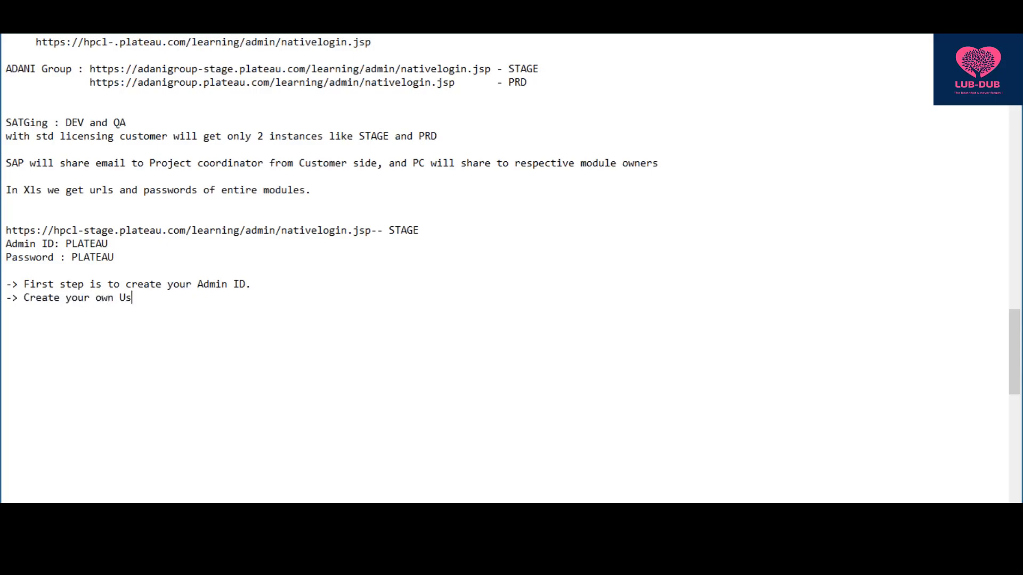
pyautogui.write('er ID and map it wi')
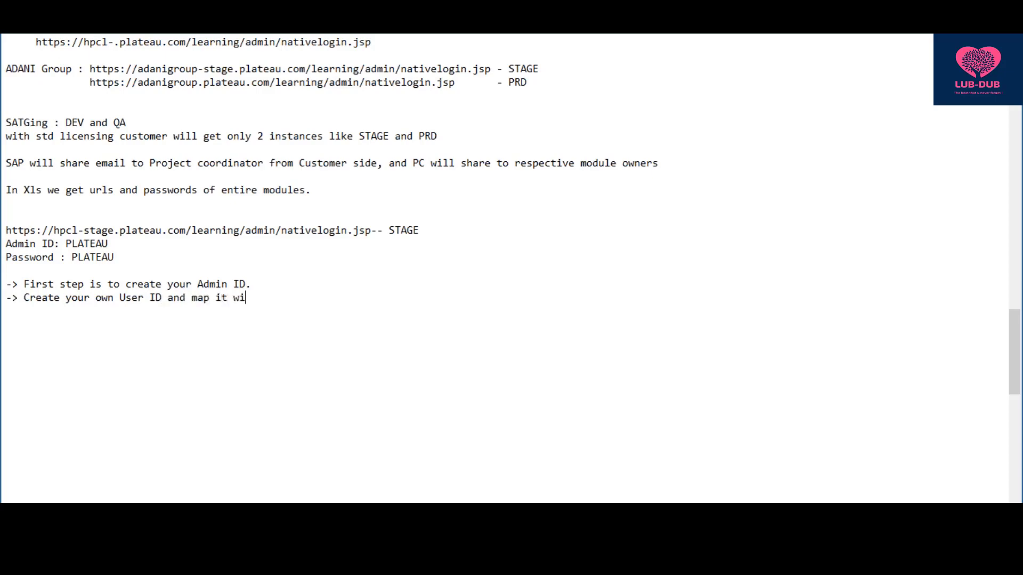
pyautogui.write('th')
pyautogui.press('BackSpace')
pyautogui.press('BackSpace')
pyautogui.write('th Admin ID')
pyautogui.hotkey('alt', 'Tab')
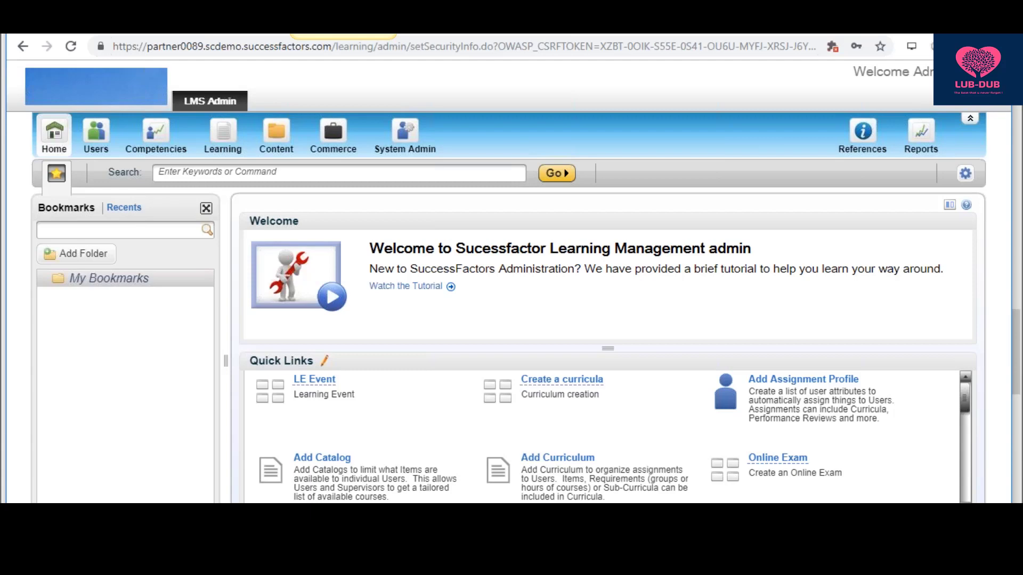
# - Open a blank Add New User form under Users with the bookmarks panel hidden
pyautogui.click(98, 144)
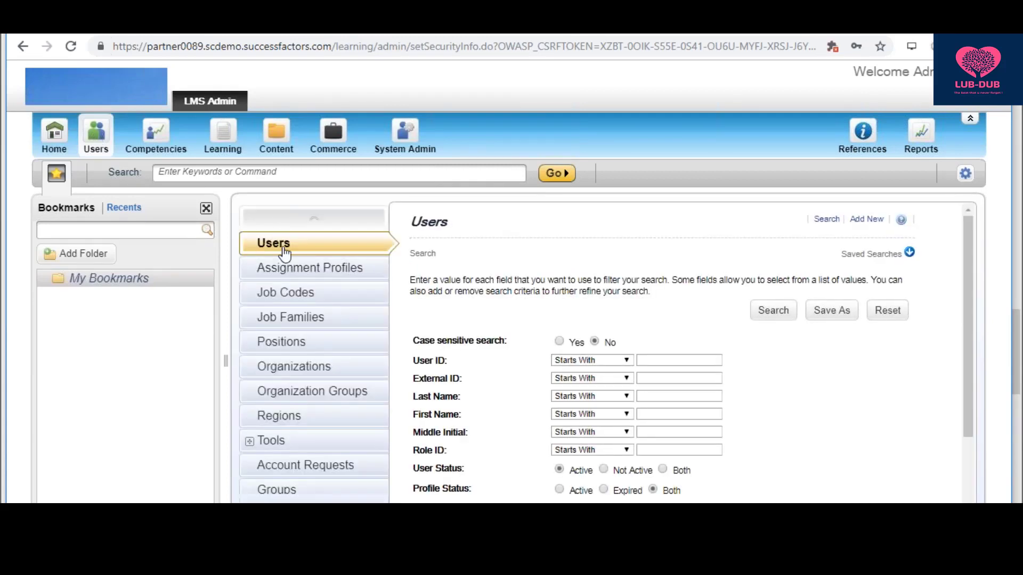
pyautogui.click(867, 219)
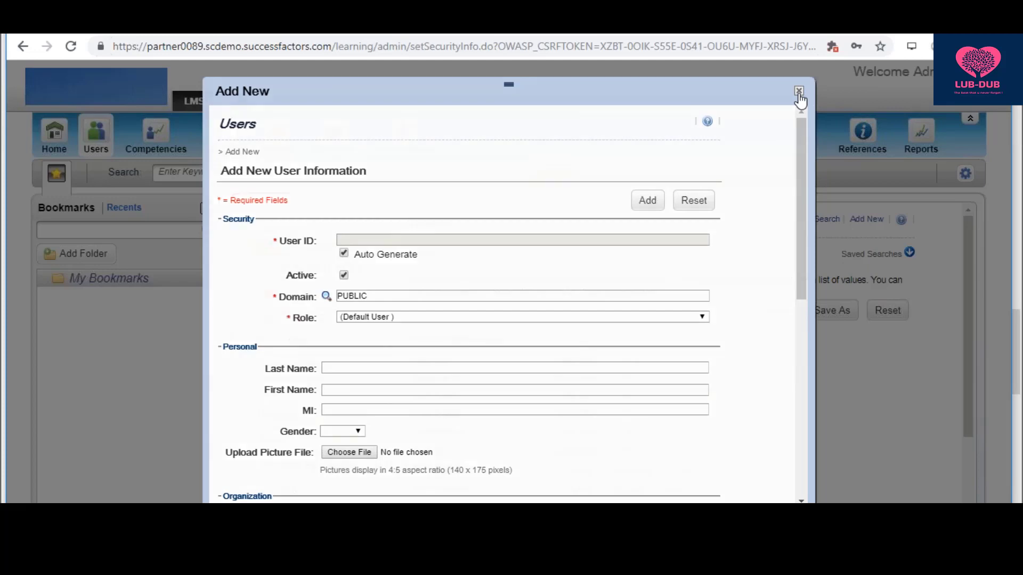
pyautogui.click(798, 92)
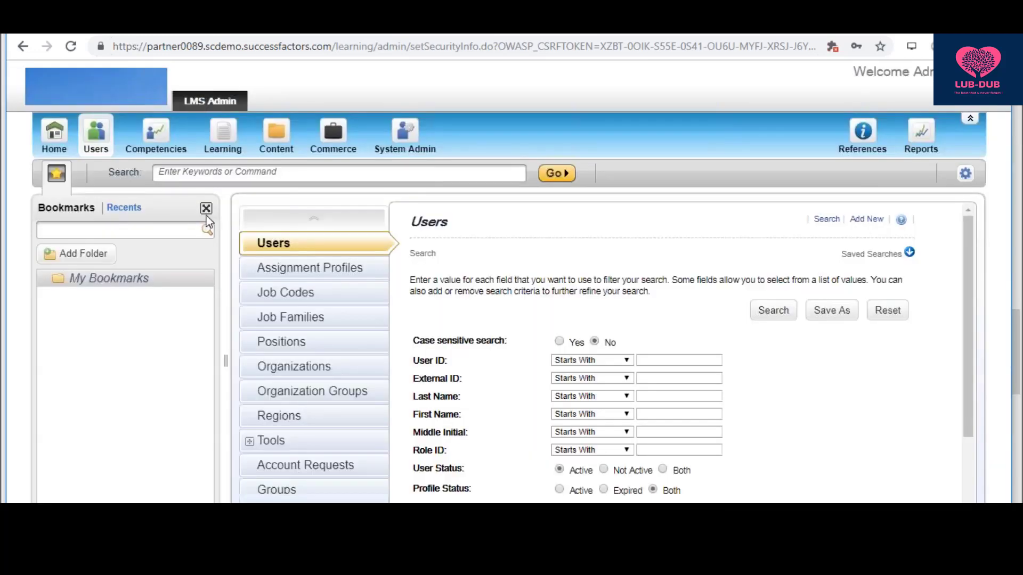
pyautogui.click(206, 208)
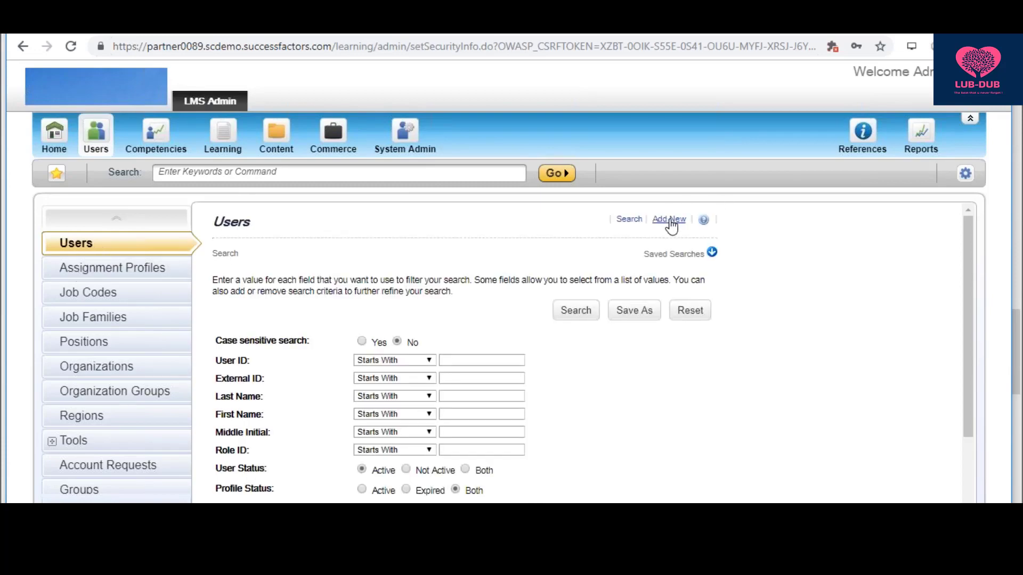
pyautogui.click(668, 220)
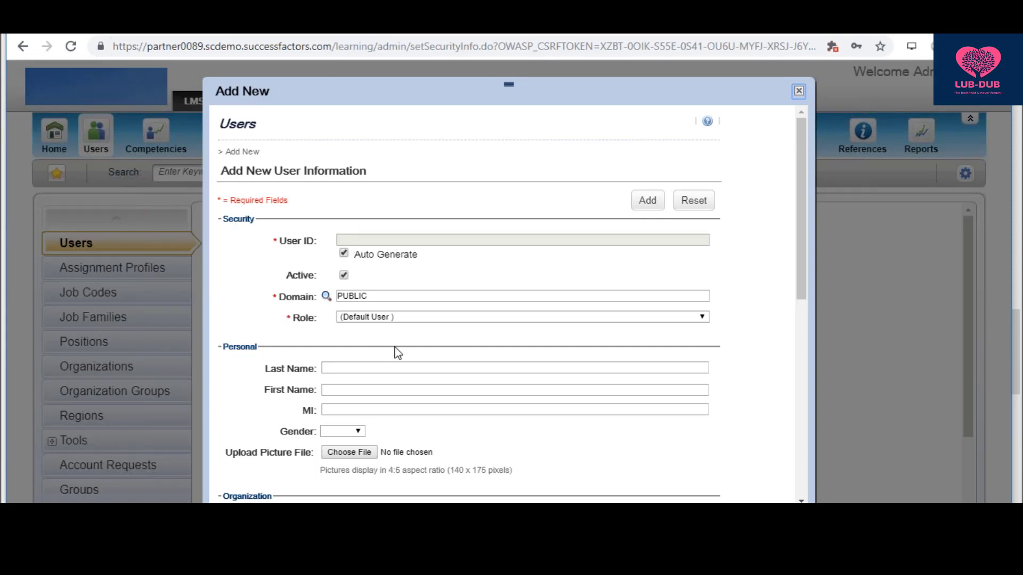
# - Turn off Auto Generate and enter the new user's own user ID
pyautogui.click(344, 254)
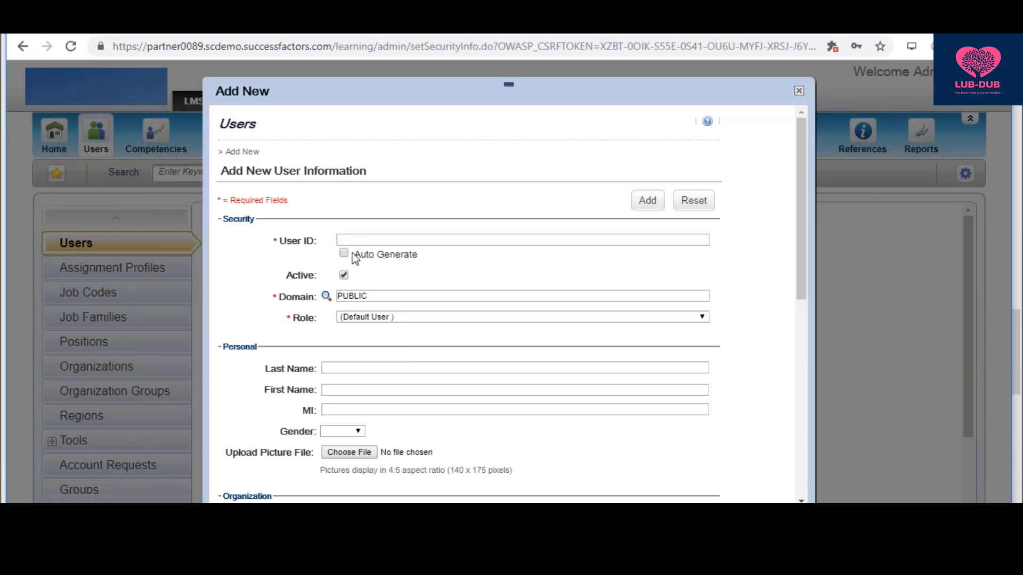
pyautogui.click(368, 240)
pyautogui.write('Ki')
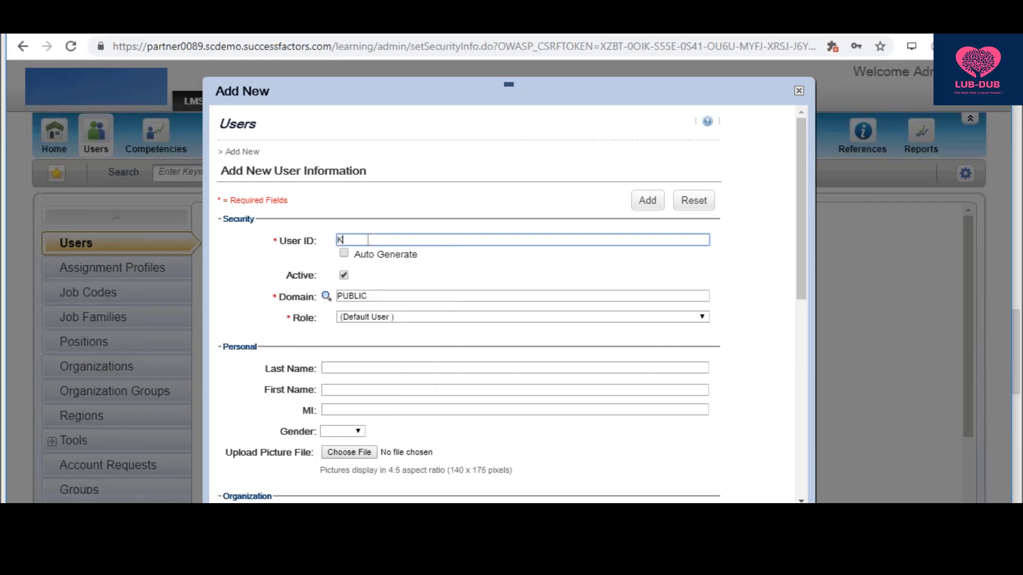
pyautogui.write('ran')
# - Enter the new user's last name and set the first name to LMS
pyautogui.click(351, 369)
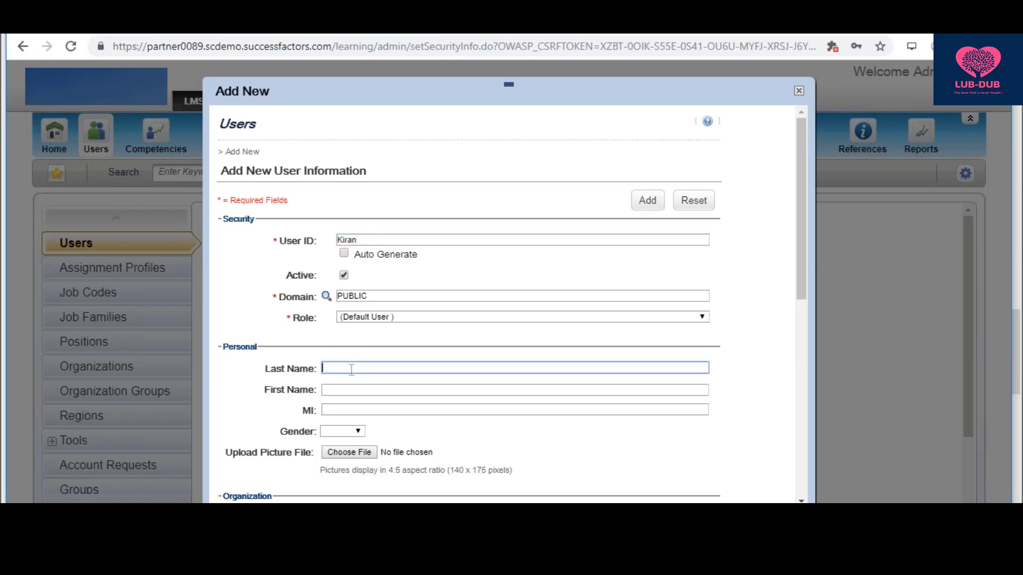
pyautogui.write('Krish')
pyautogui.press('BackSpace')
pyautogui.press('BackSpace')
pyautogui.press('BackSpace')
pyautogui.press('BackSpace')
pyautogui.write('iran')
pyautogui.press('Tab')
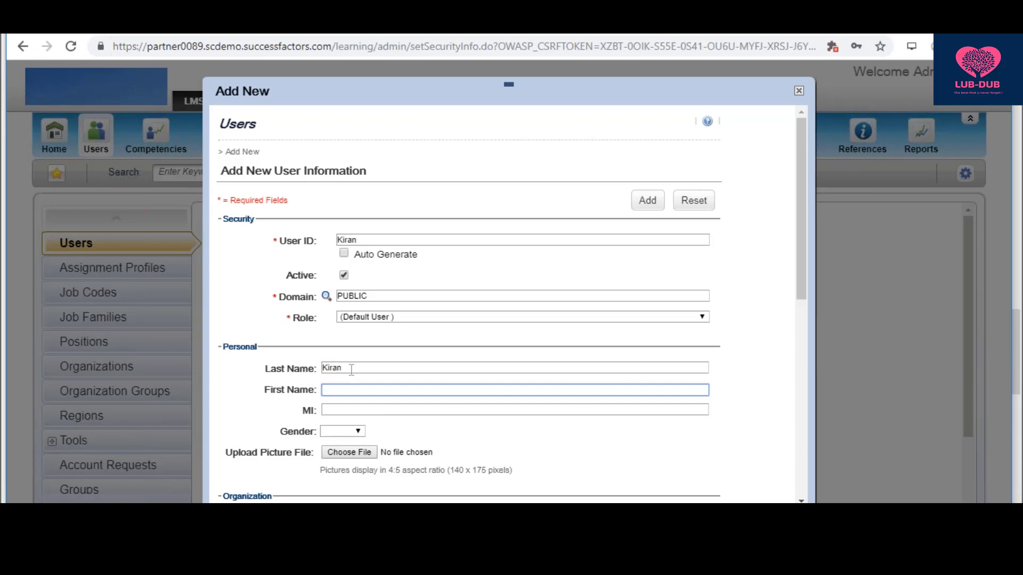
pyautogui.write('LMS')
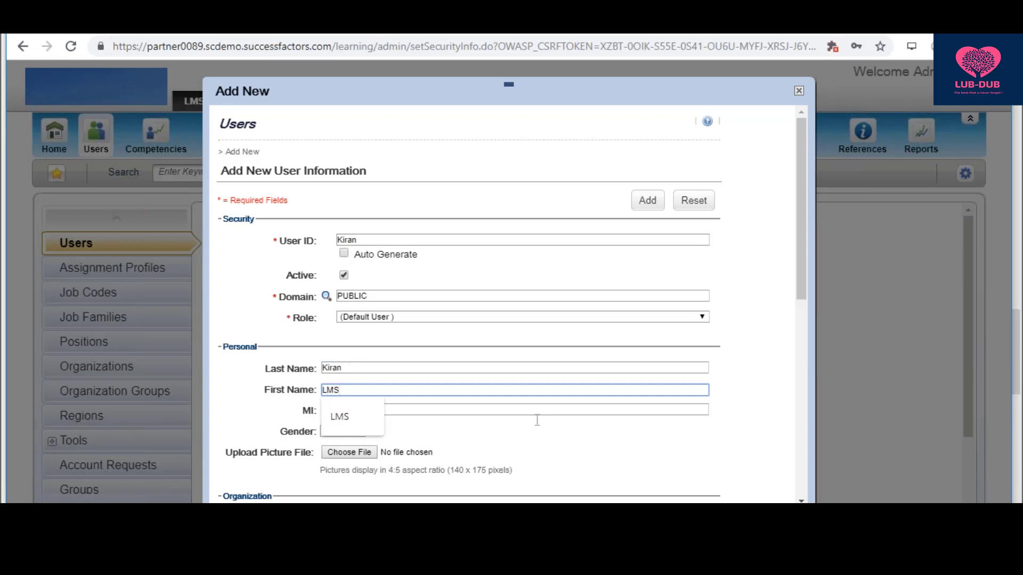
pyautogui.click(556, 443)
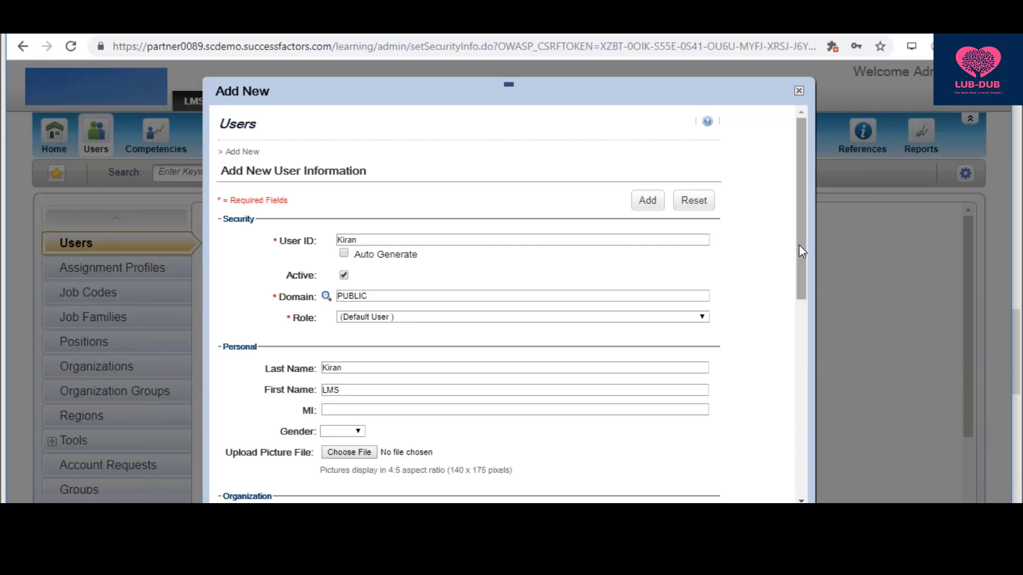
pyautogui.moveTo(799, 251); pyautogui.dragTo(800, 318)
pyautogui.scroll(-1, 593, 295)
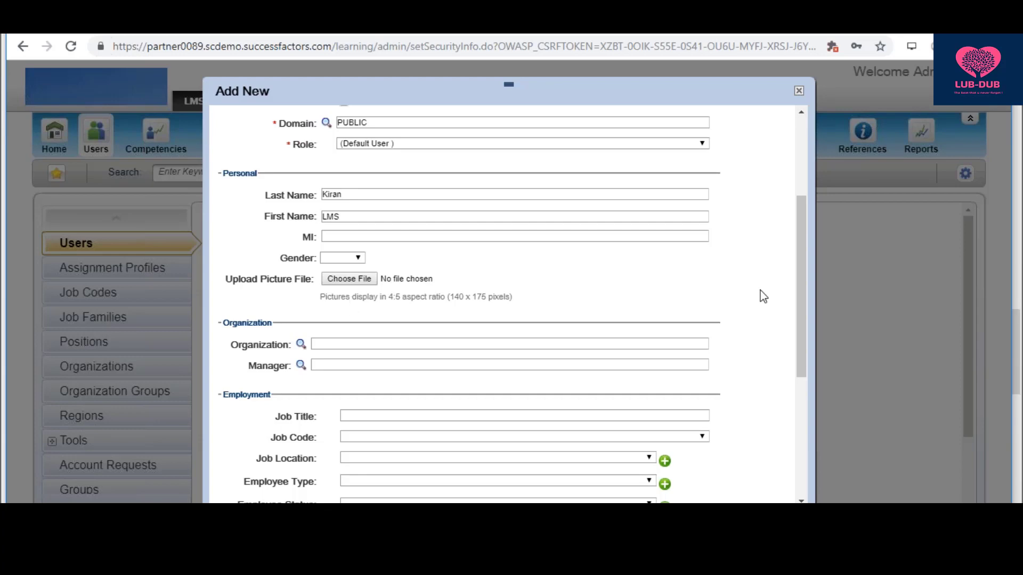
pyautogui.moveTo(801, 278); pyautogui.dragTo(799, 306)
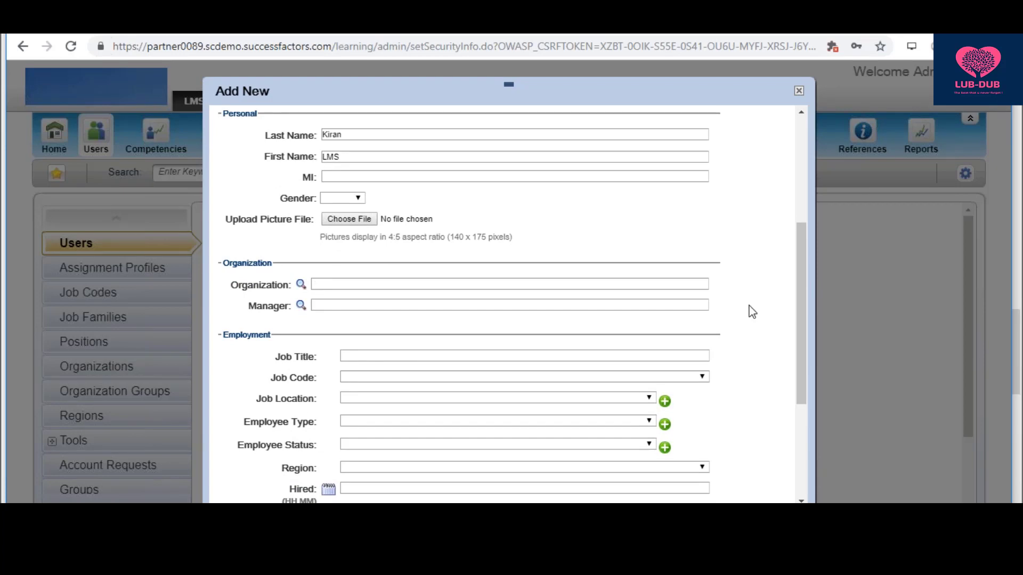
pyautogui.moveTo(802, 314); pyautogui.dragTo(806, 199)
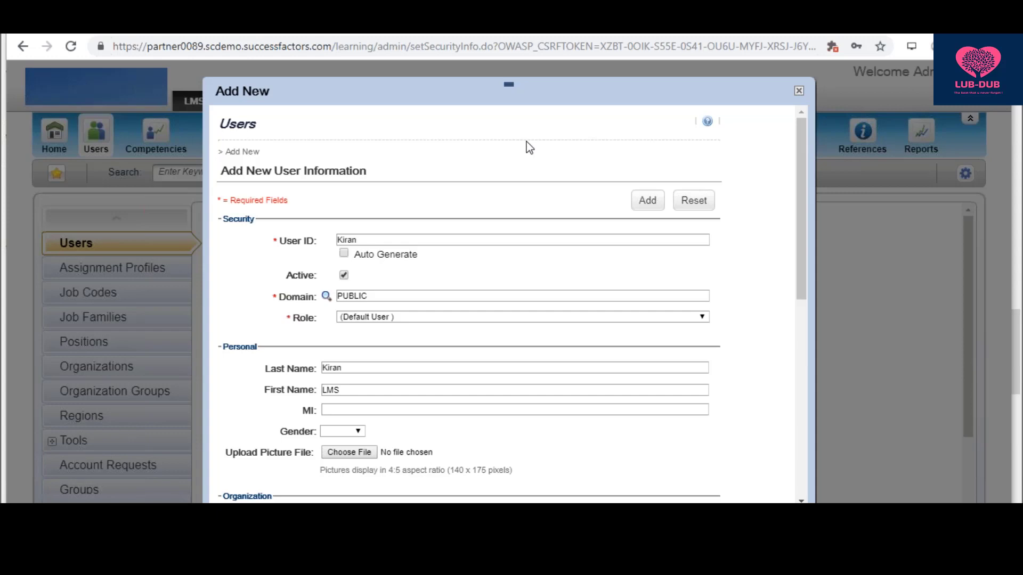
pyautogui.hotkey('alt', 'Tab')
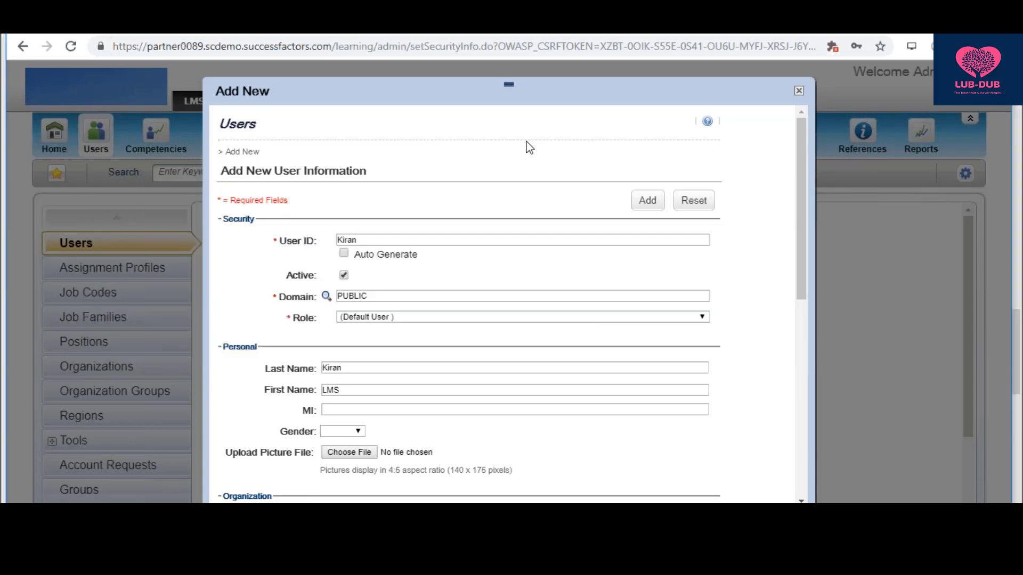
pyautogui.hotkey('alt', 'Tab')
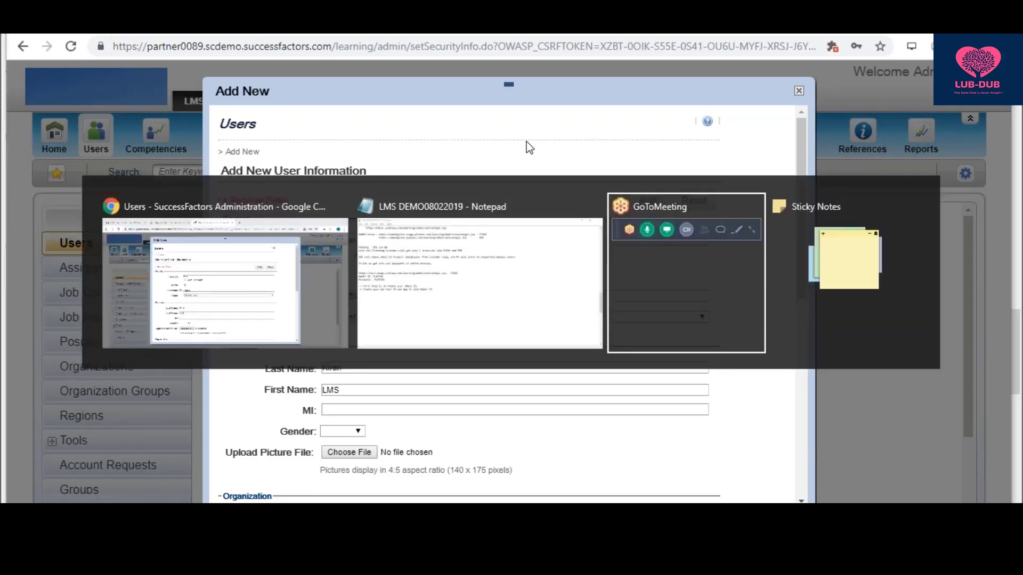
pyautogui.hotkey('alt', 'Tab')
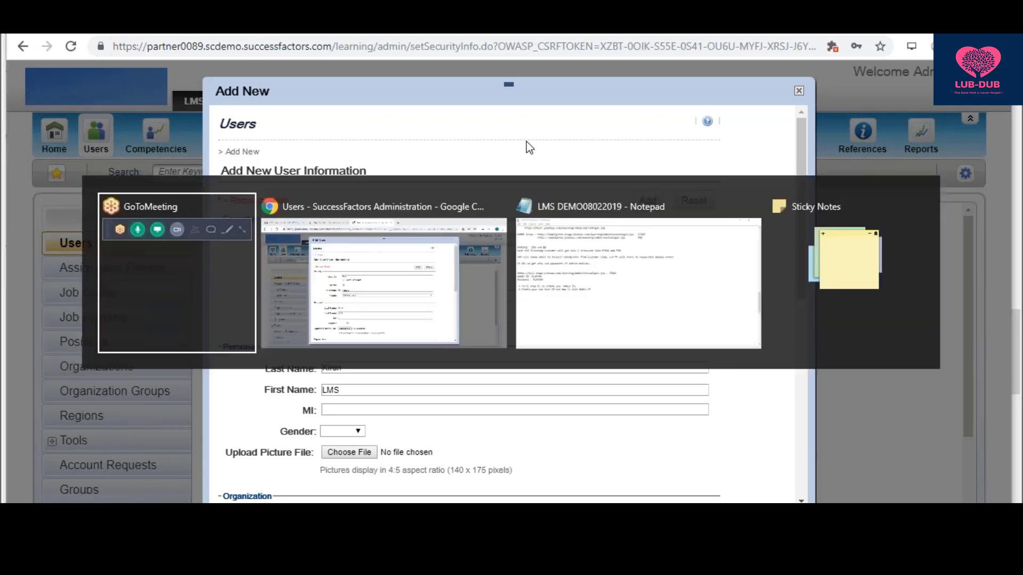
pyautogui.hotkey('alt', 'Tab')
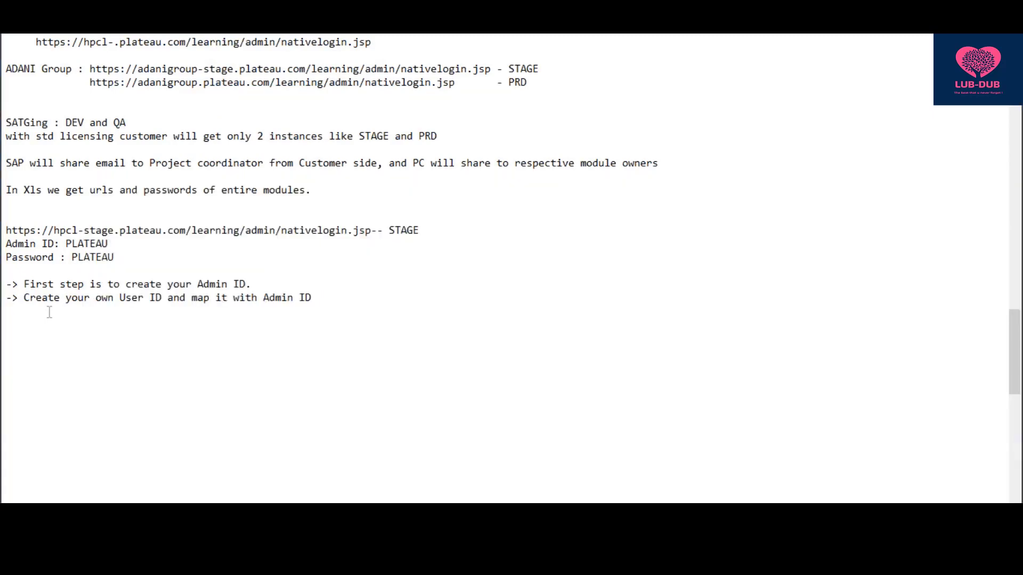
pyautogui.hotkey('alt', 'Tab')
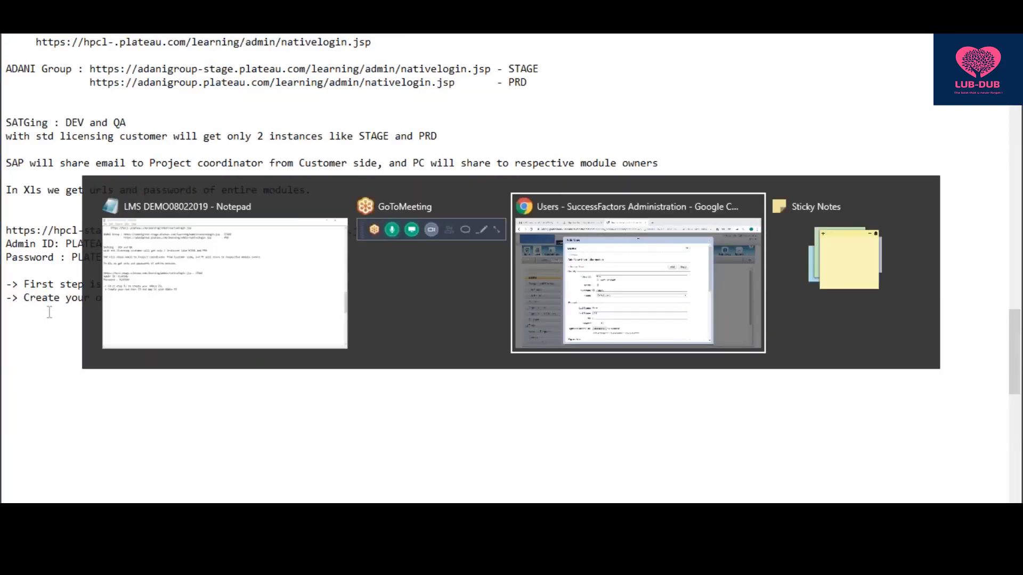
pyautogui.hotkey('alt', 'Tab')
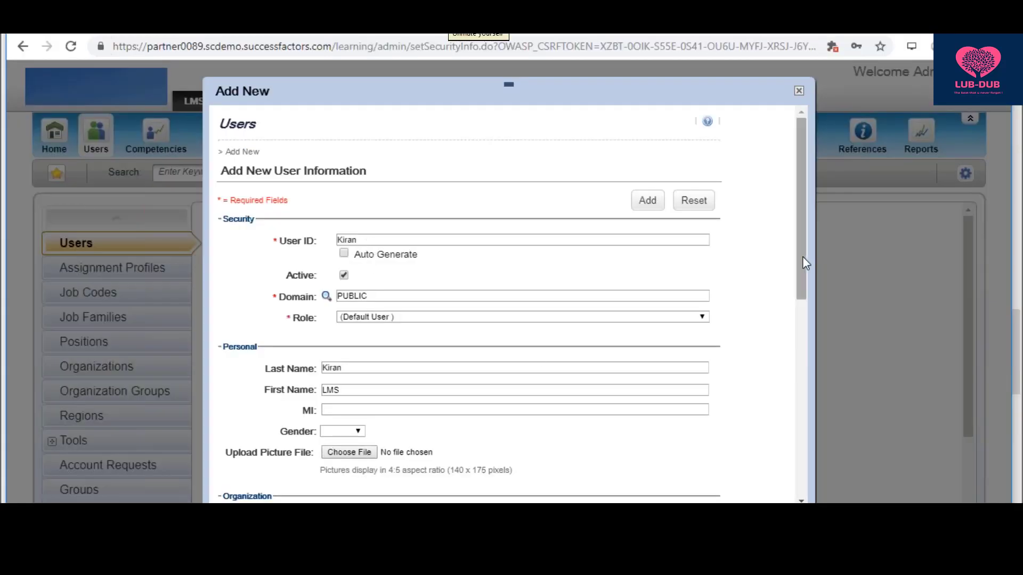
# - Pick 1 February 2019 as the hire date and submit the user, which fails validation
pyautogui.scroll(-2, 803, 283)
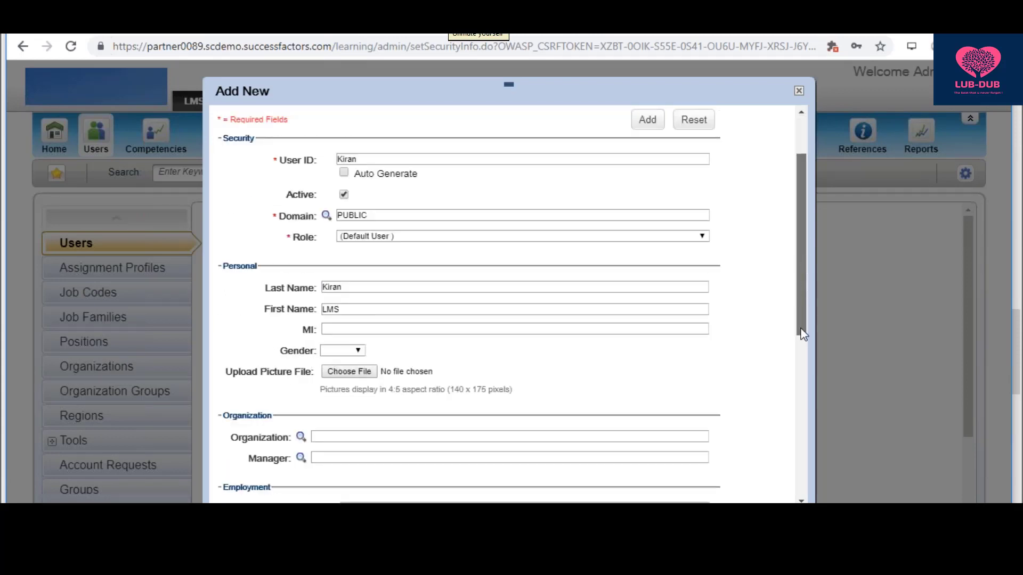
pyautogui.scroll(-6, 801, 341)
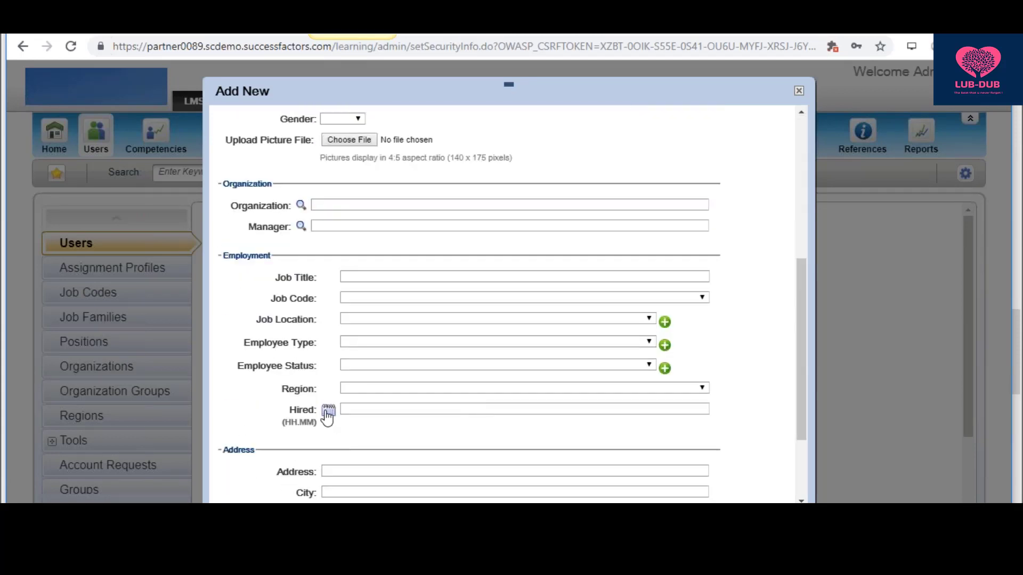
pyautogui.click(326, 413)
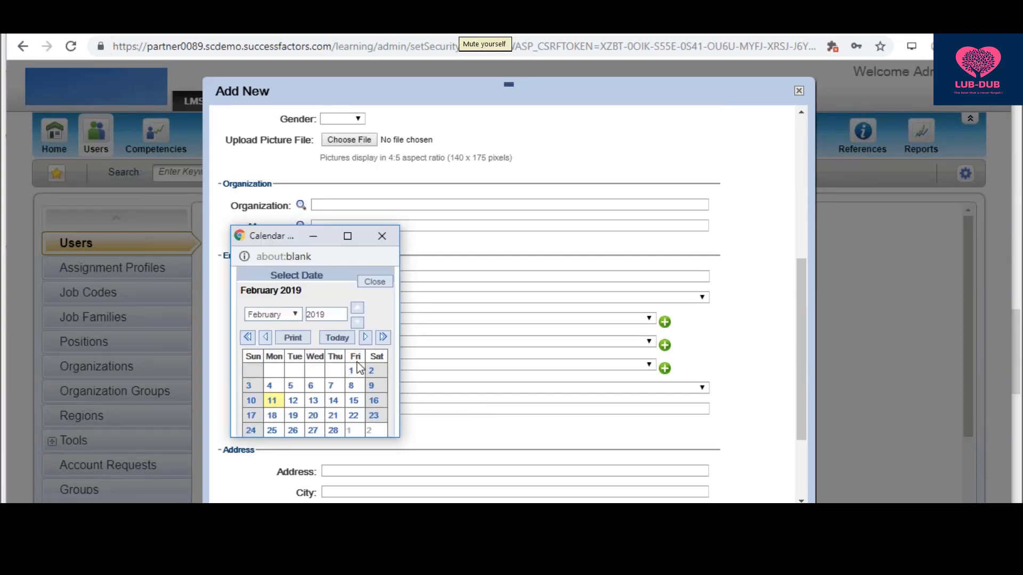
pyautogui.click(350, 370)
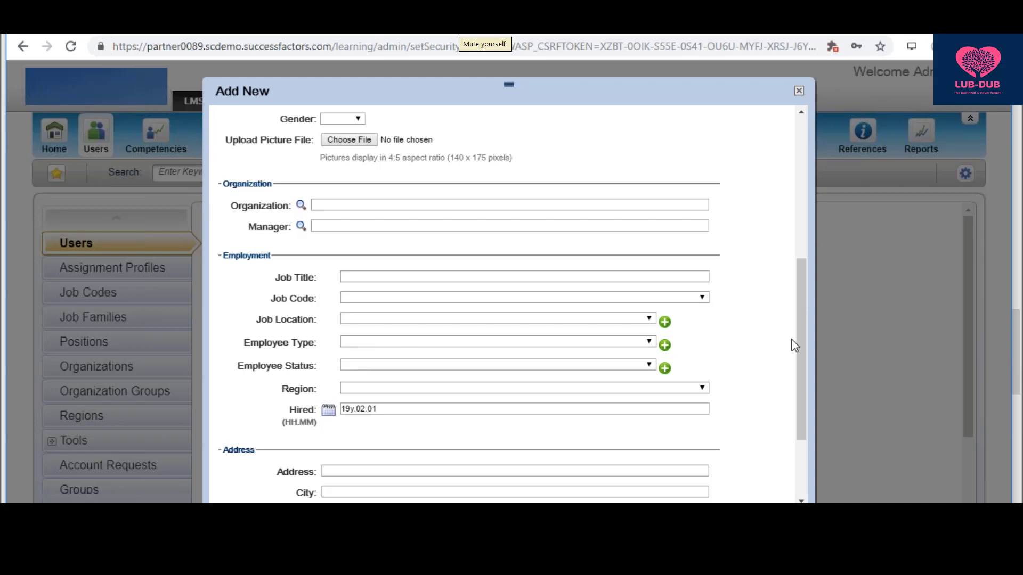
pyautogui.moveTo(802, 365); pyautogui.dragTo(775, 443)
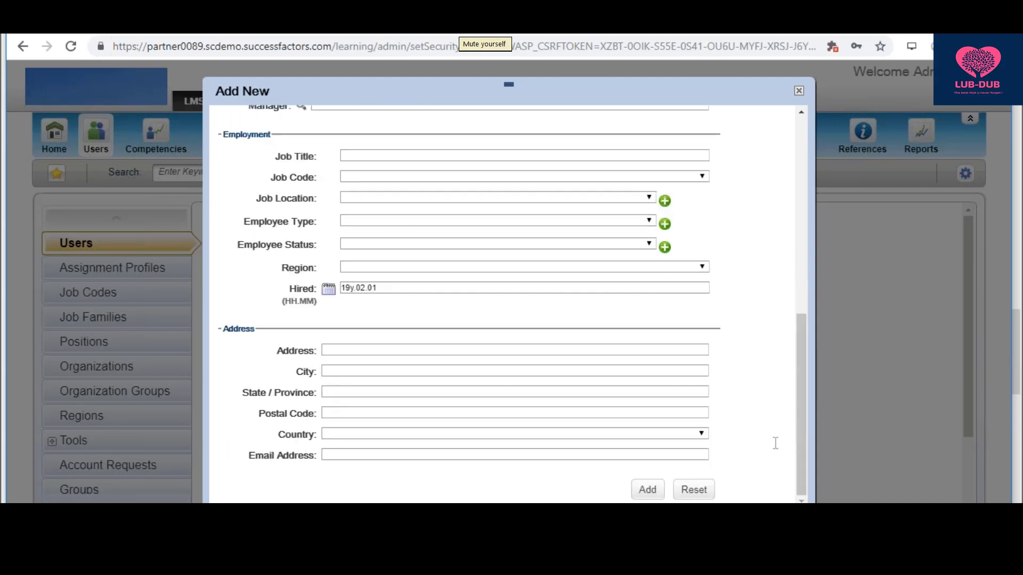
pyautogui.click(645, 491)
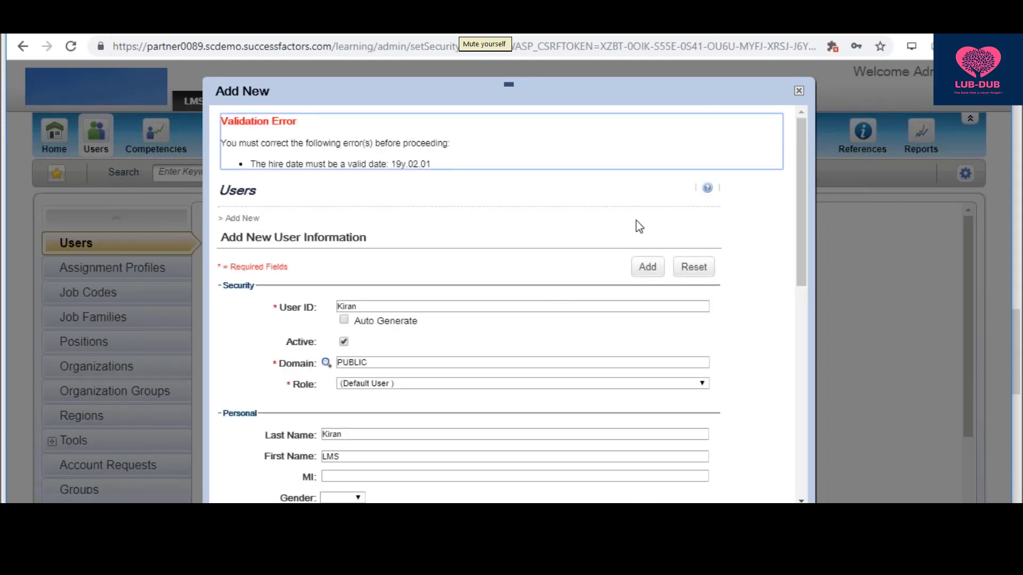
# - Try the 11th in the Hired calendar, then clear the Hired field entirely
pyautogui.moveTo(802, 191); pyautogui.dragTo(802, 318)
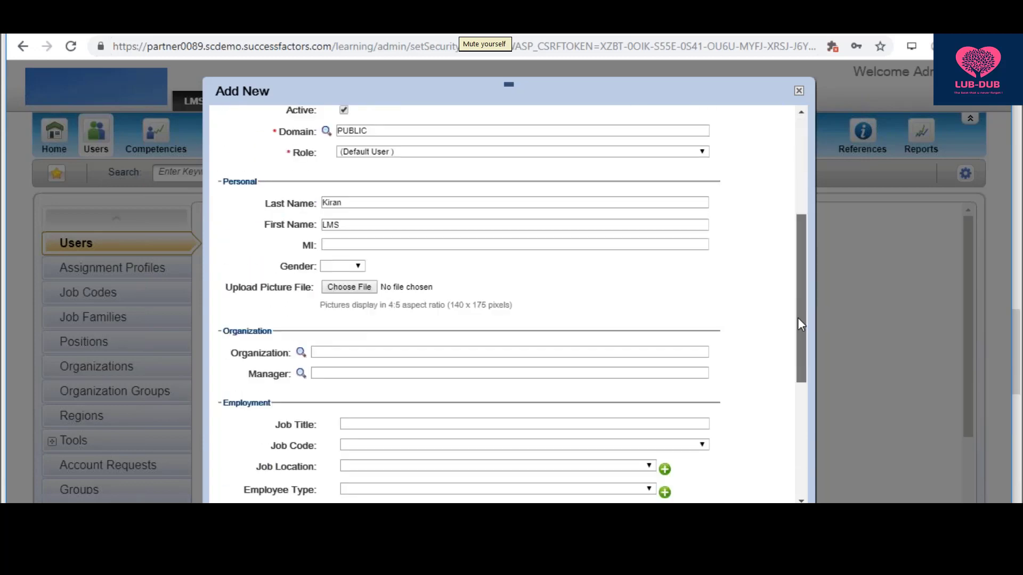
pyautogui.scroll(-3, 792, 338)
pyautogui.scroll(-1, 785, 380)
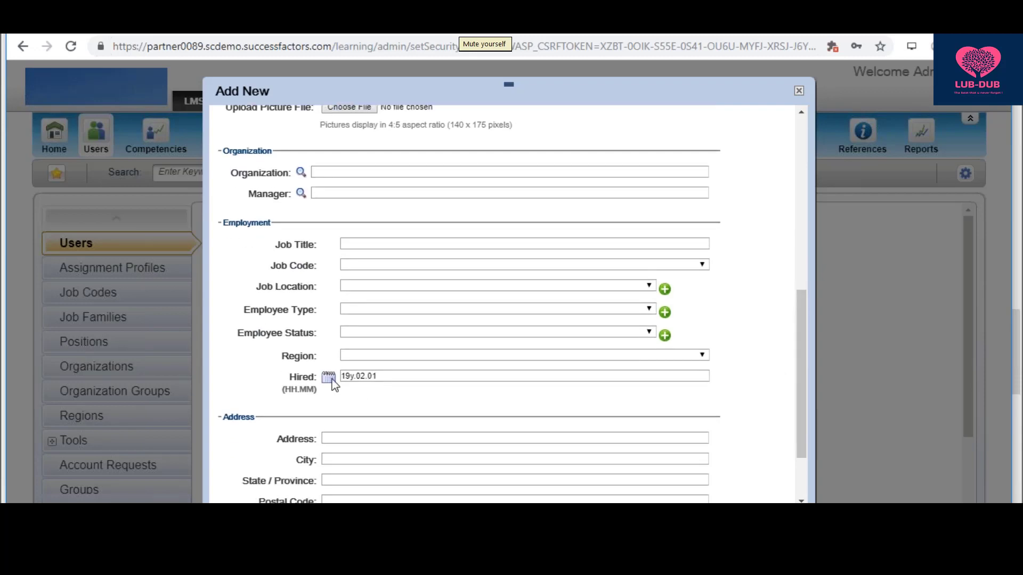
pyautogui.click(329, 378)
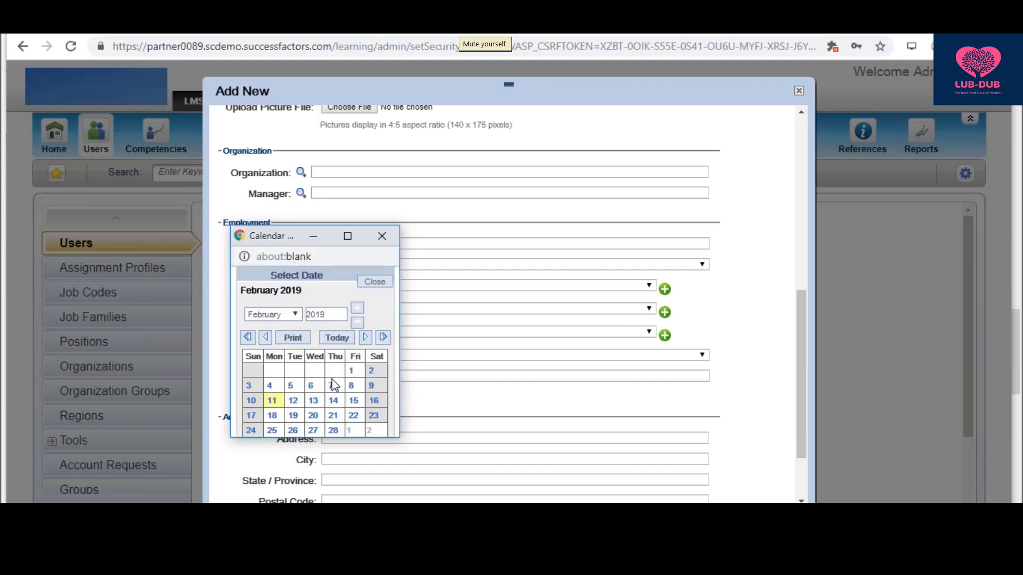
pyautogui.click(270, 400)
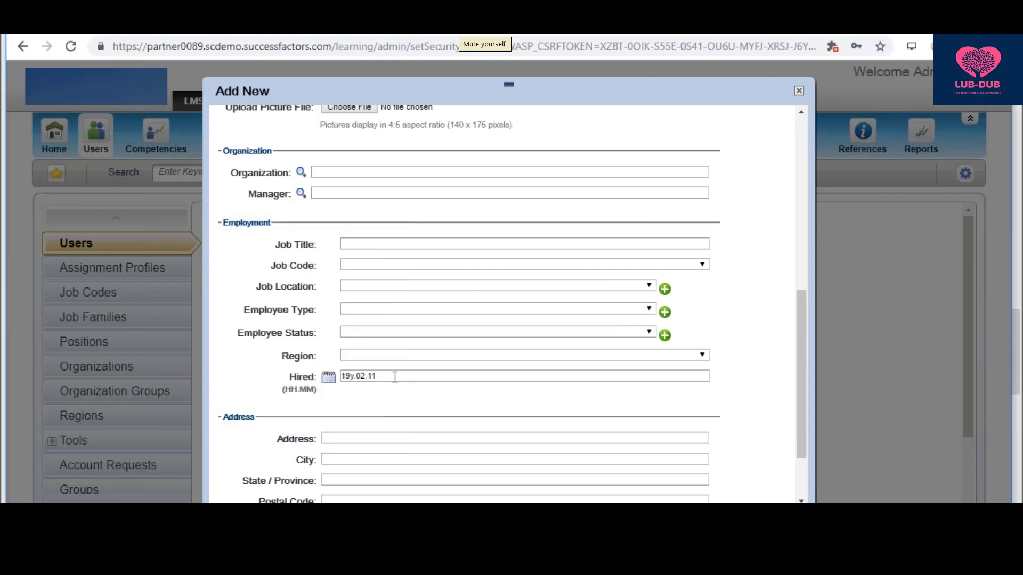
pyautogui.click(395, 377)
pyautogui.press('BackSpace')
pyautogui.press('BackSpace')
pyautogui.press('BackSpace')
pyautogui.press('BackSpace')
pyautogui.press('BackSpace')
pyautogui.press('BackSpace')
pyautogui.press('BackSpace')
pyautogui.press('BackSpace')
pyautogui.press('BackSpace')
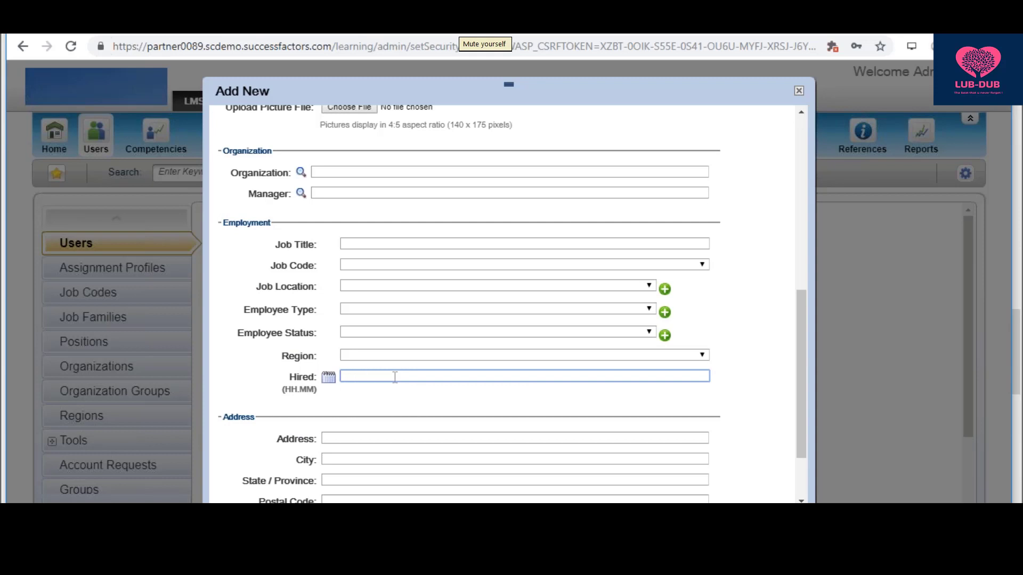
pyautogui.moveTo(801, 319); pyautogui.dragTo(801, 182)
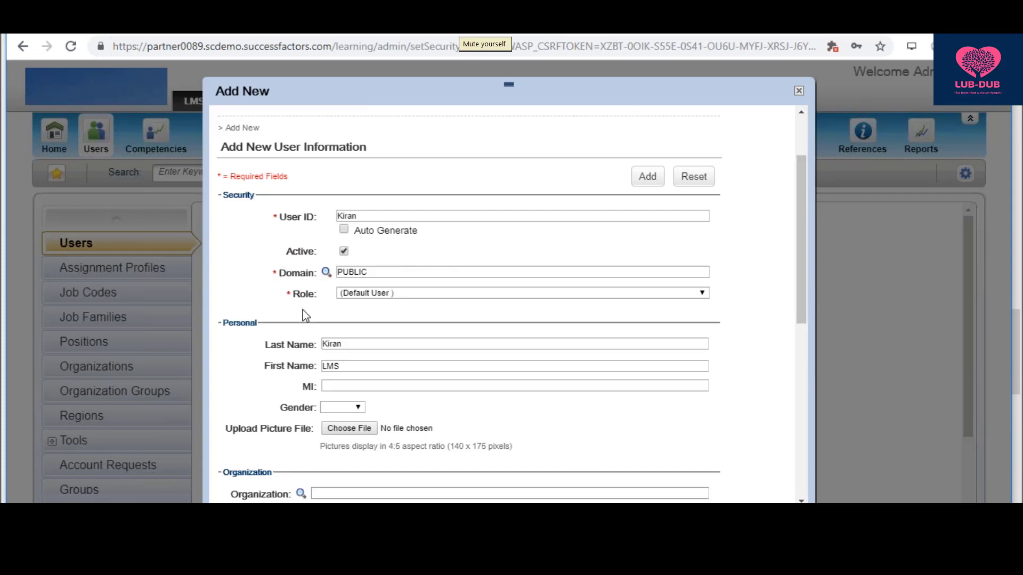
pyautogui.hotkey('alt', 'Tab')
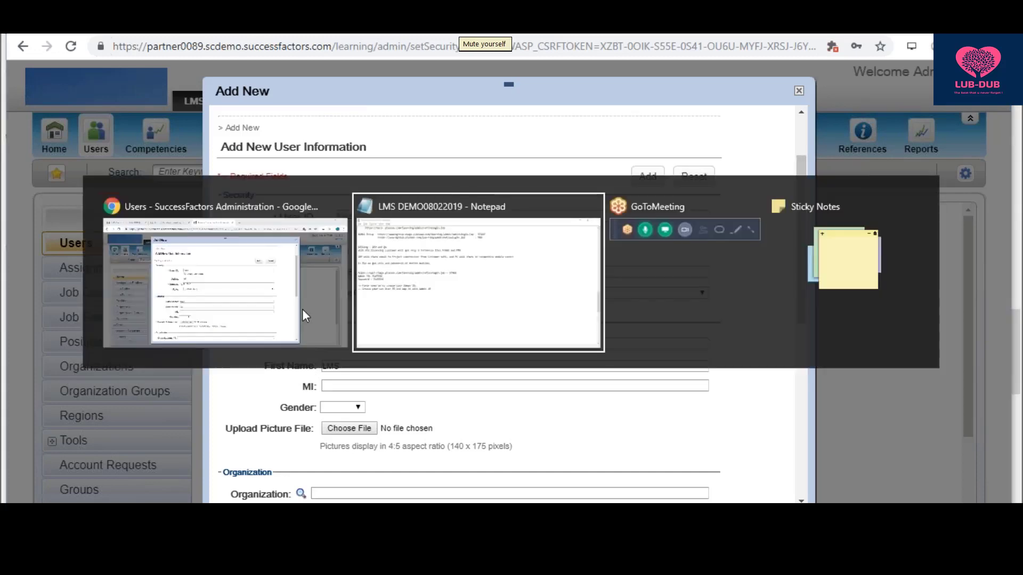
pyautogui.moveTo(314, 298); pyautogui.dragTo(24, 301)
pyautogui.click(21, 307)
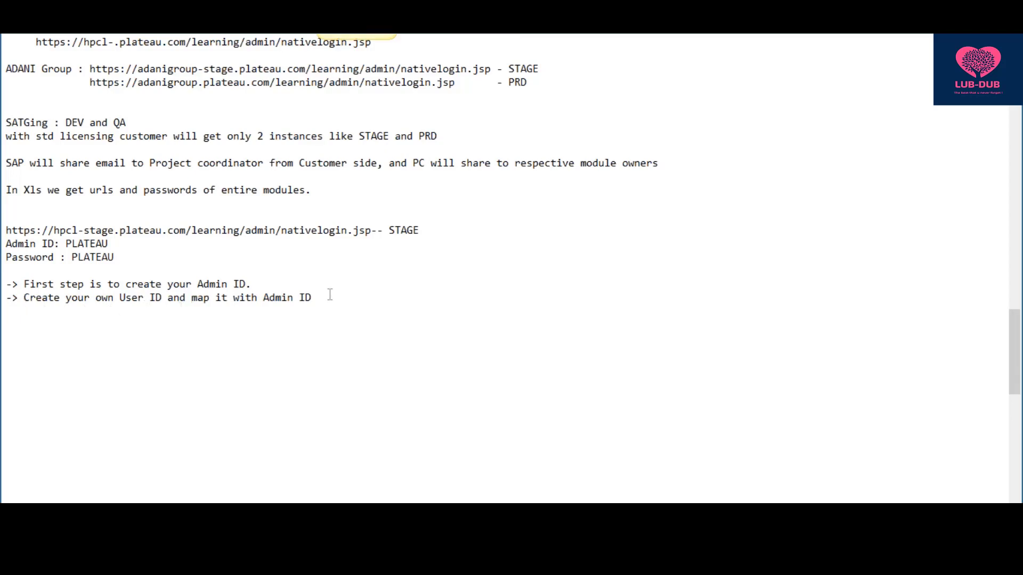
pyautogui.hotkey('alt', 'Tab')
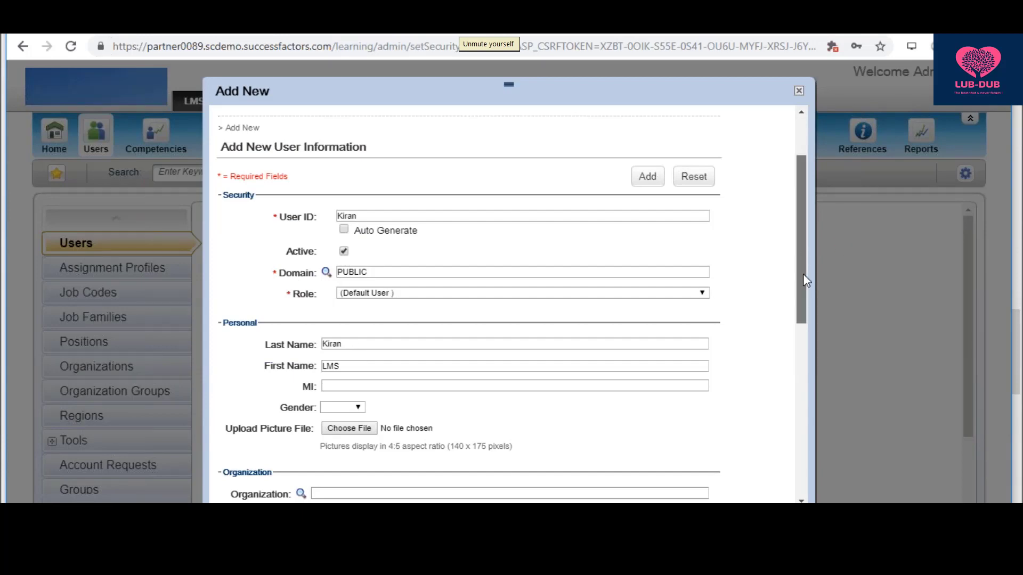
# - Add the filled-in user LMS, opening the new user's record page
pyautogui.moveTo(804, 251); pyautogui.dragTo(813, 423)
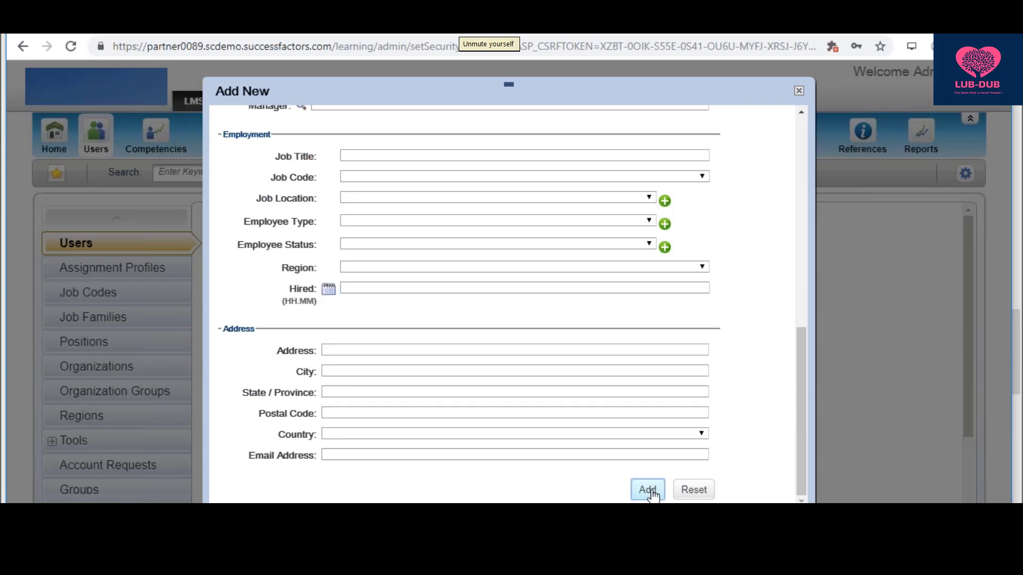
pyautogui.click(651, 490)
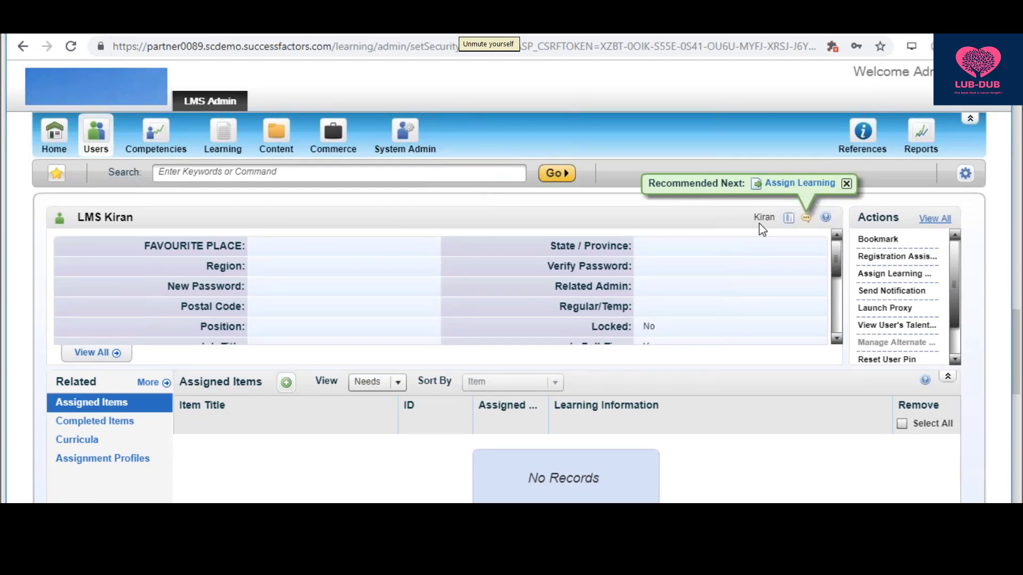
pyautogui.click(93, 354)
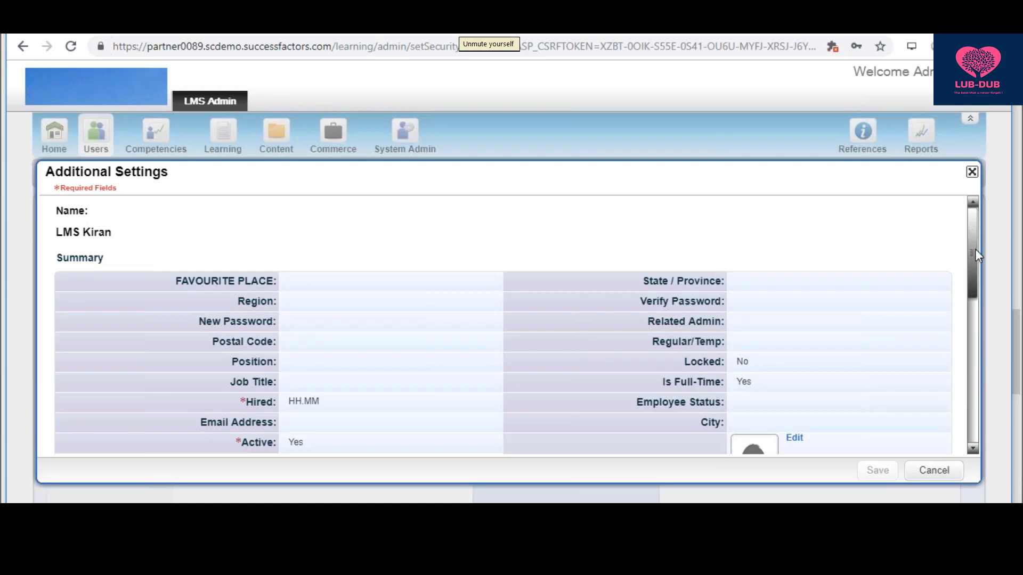
pyautogui.scroll(-1, 970, 331)
pyautogui.scroll(-10, 969, 333)
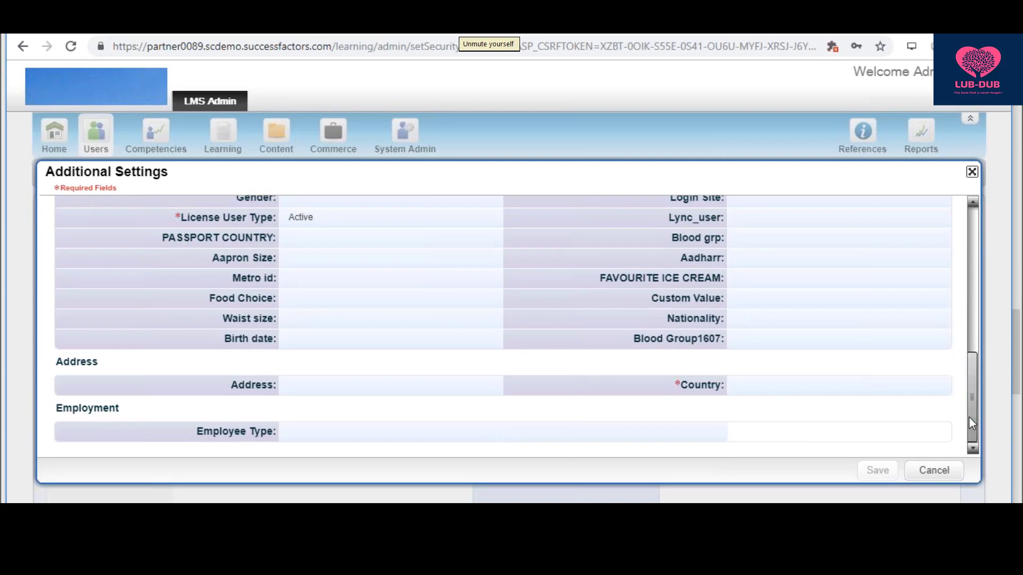
pyautogui.moveTo(968, 418)
pyautogui.mouseDown()
pyautogui.moveTo(966, 396)
pyautogui.moveTo(967, 430)
pyautogui.mouseUp()
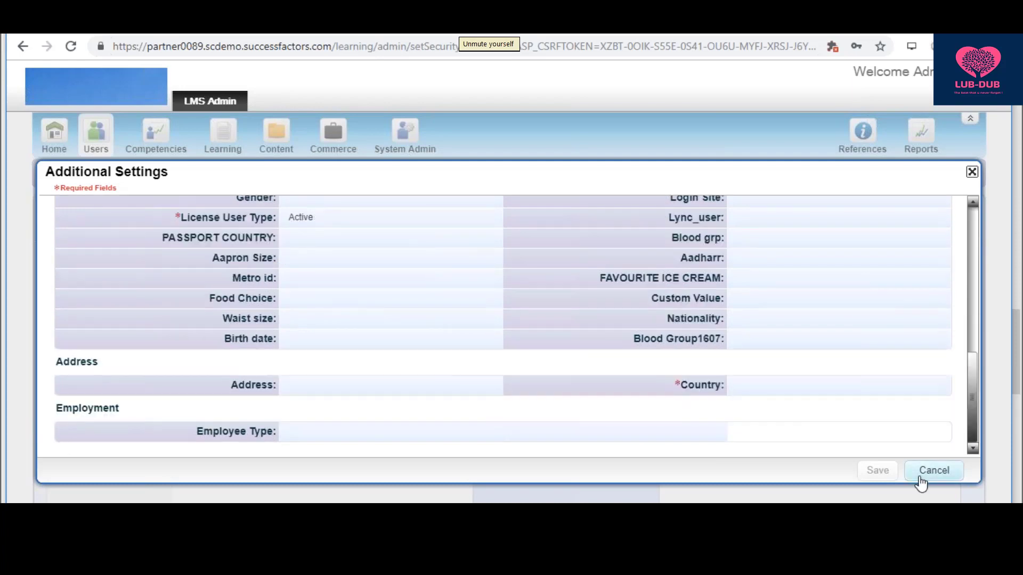
pyautogui.click(933, 471)
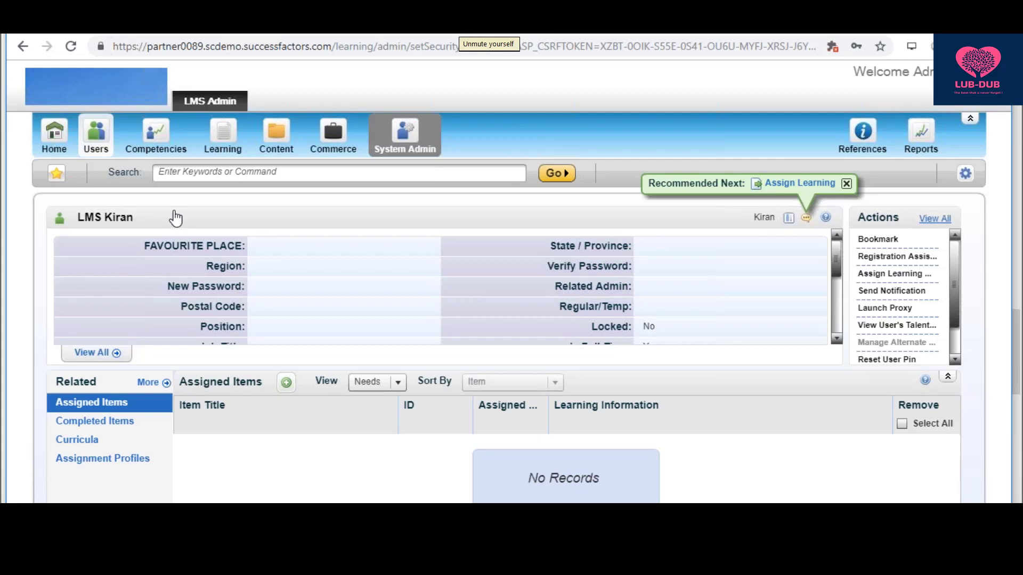
# - Search Admin Management under System Admin by the admin's ID and open the found account
pyautogui.click(405, 136)
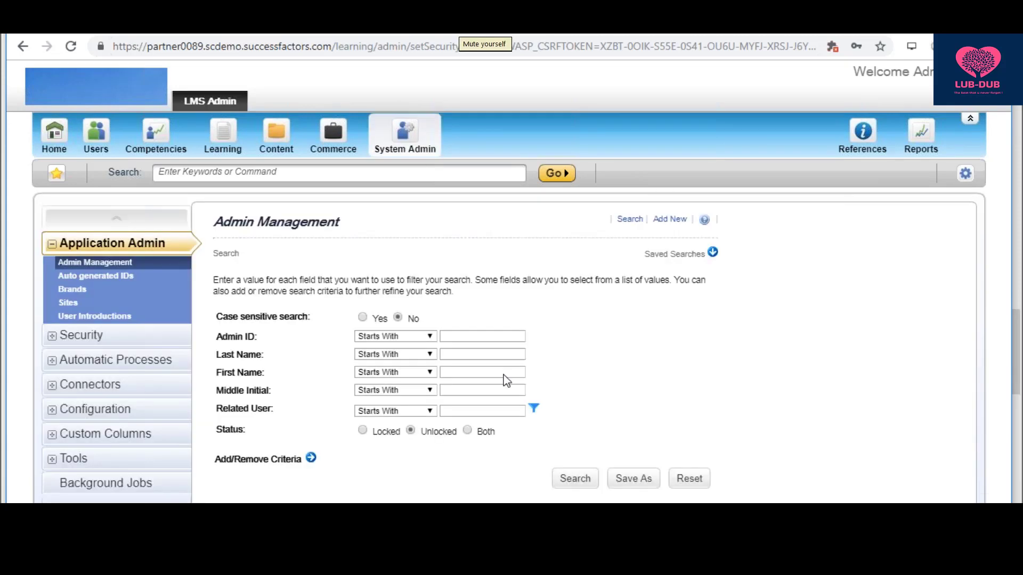
pyautogui.click(495, 336)
pyautogui.write('Adminkiran')
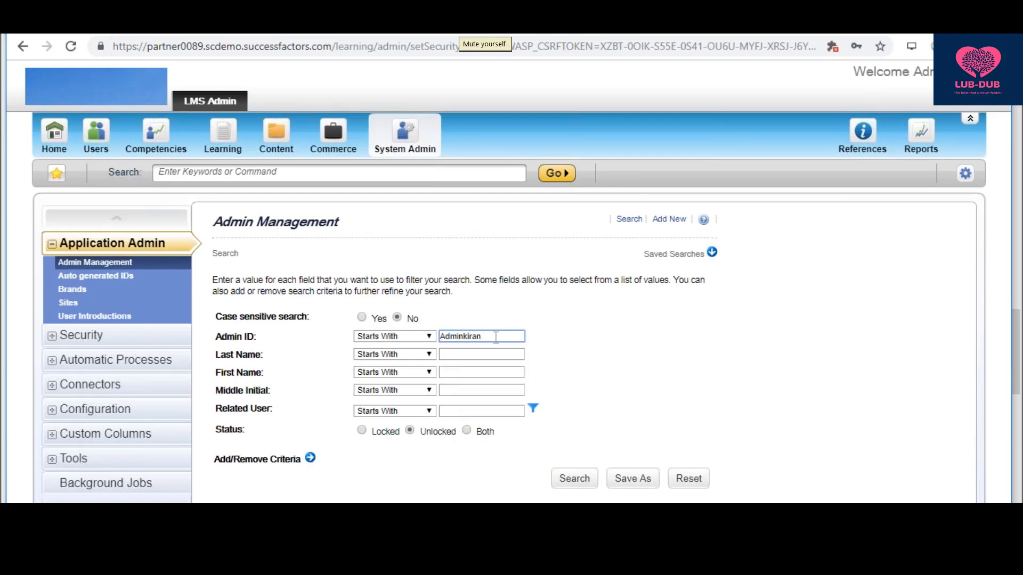
pyautogui.press('Return')
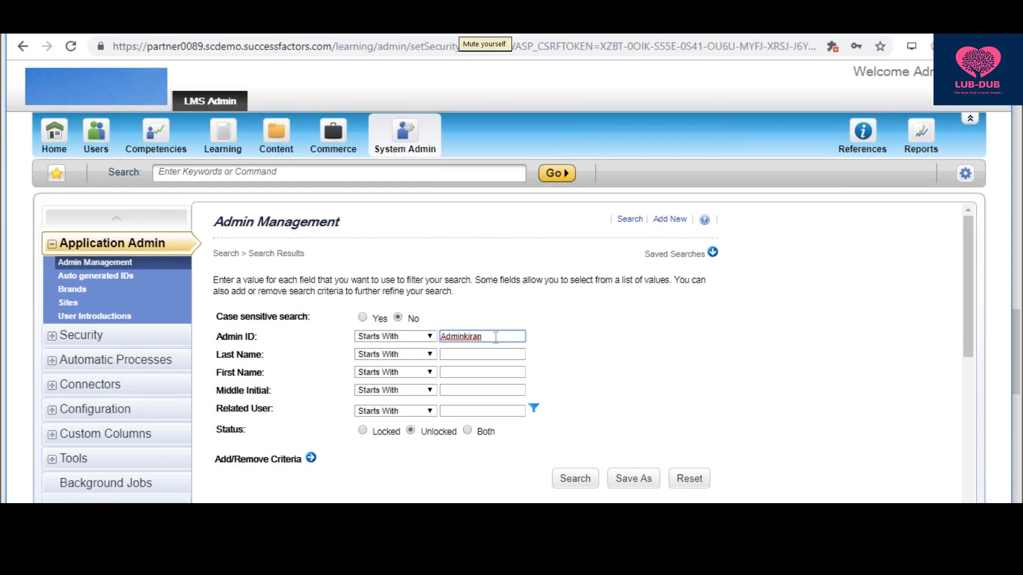
pyautogui.scroll(-2, 495, 341)
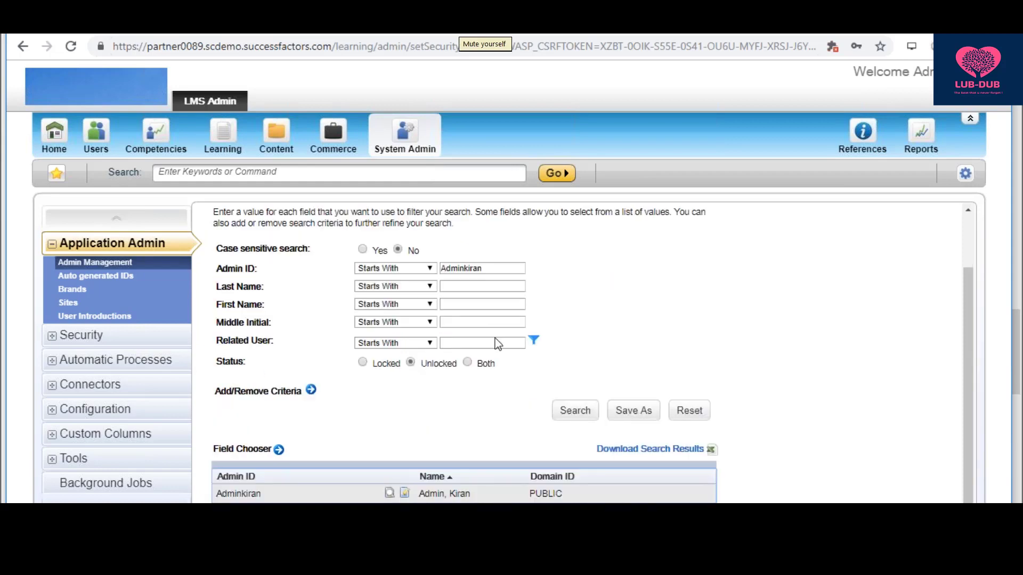
pyautogui.click(405, 494)
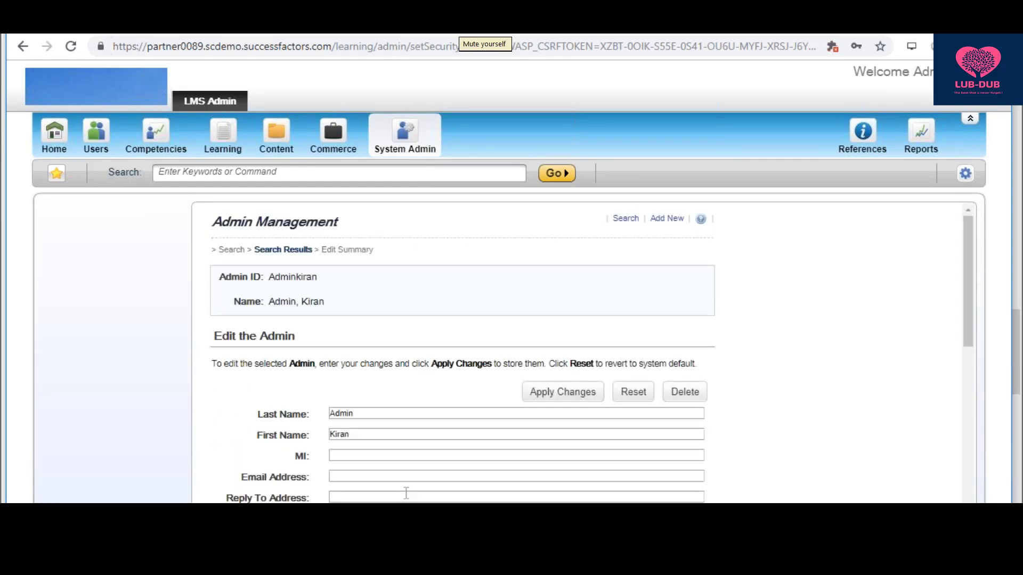
# - Set the admin's Related User to the new user from the suggestions and apply changes
pyautogui.moveTo(967, 233); pyautogui.dragTo(968, 327)
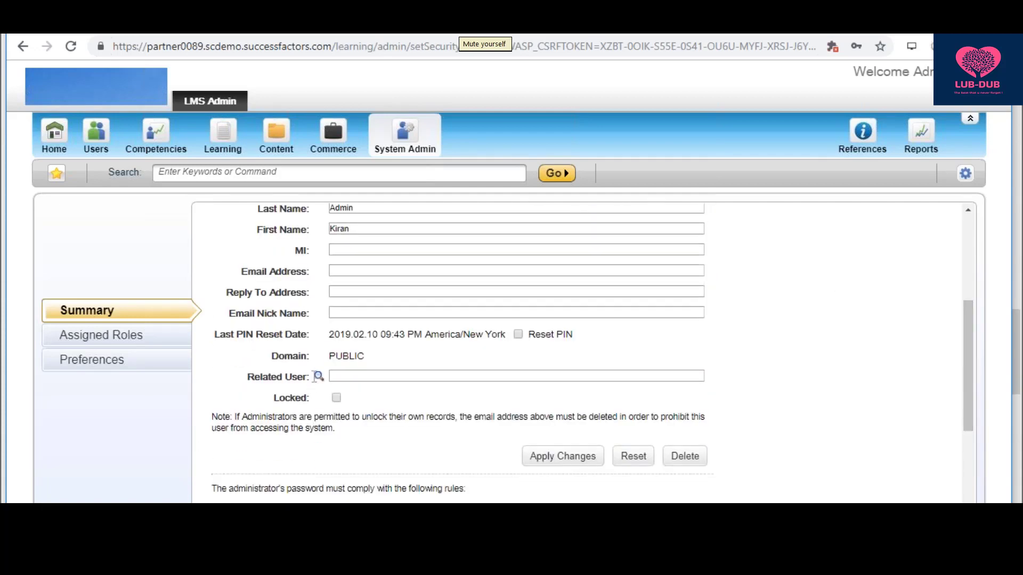
pyautogui.click(337, 376)
pyautogui.write('K')
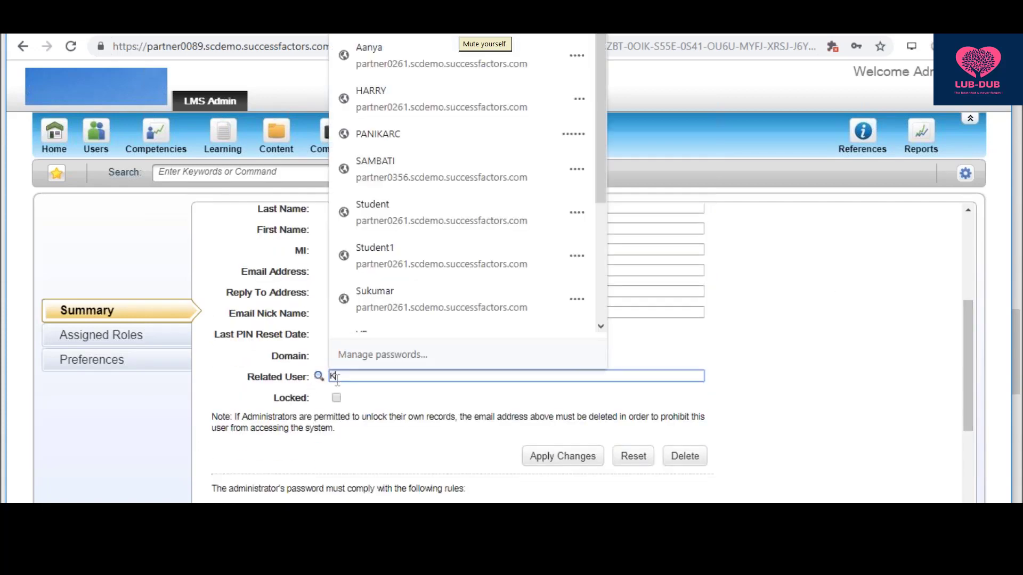
pyautogui.click(343, 402)
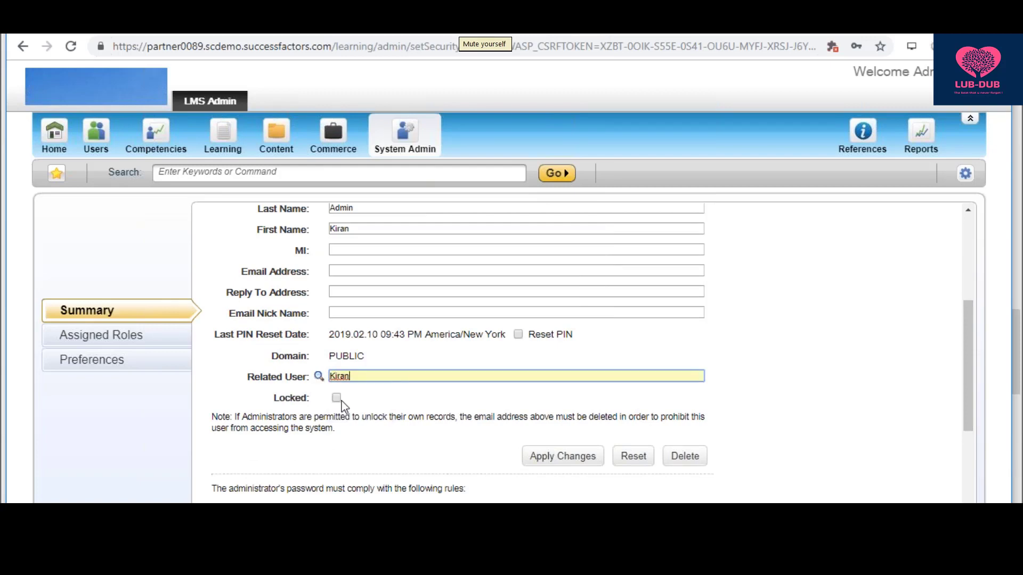
pyautogui.click(573, 466)
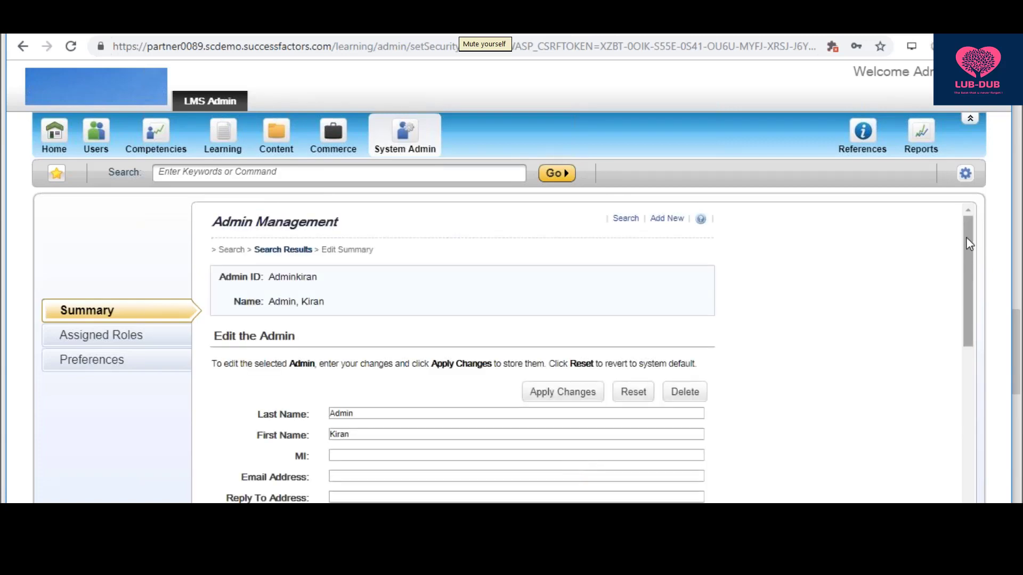
pyautogui.scroll(-2, 958, 296)
pyautogui.scroll(-2, 961, 327)
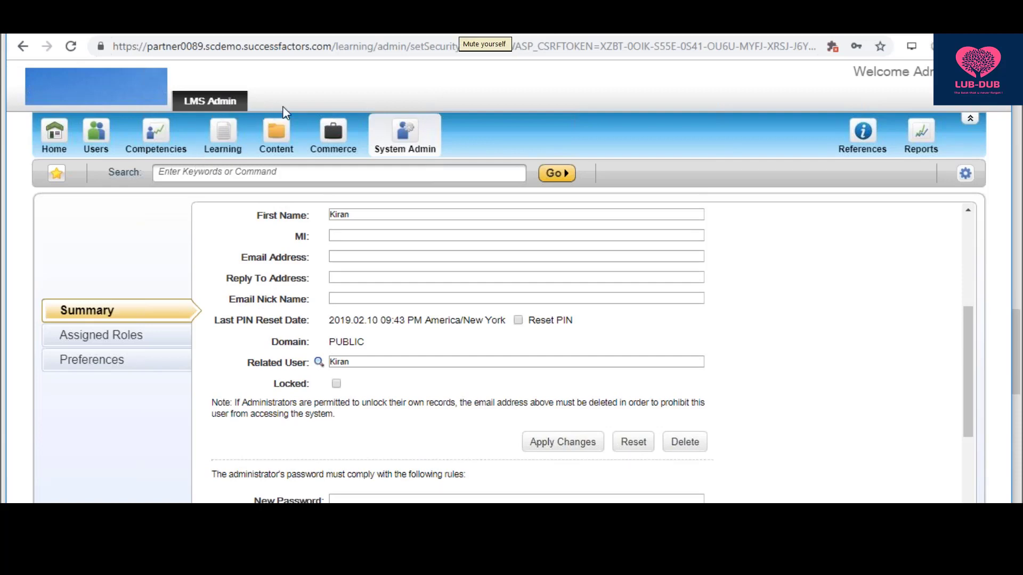
# - Reload the admin page, clear the Admin ID search, and go to the Users area
pyautogui.click(71, 47)
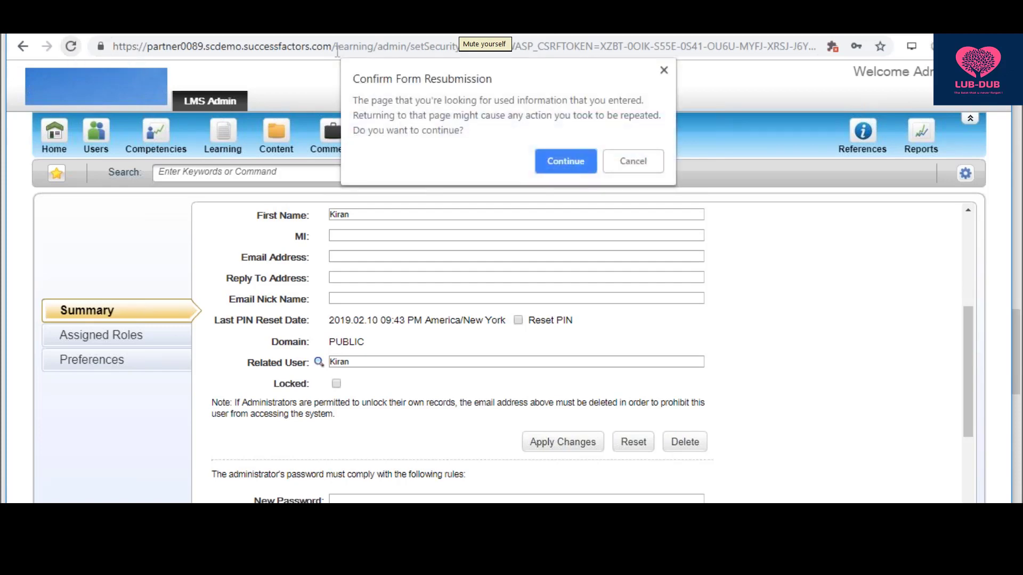
pyautogui.click(560, 161)
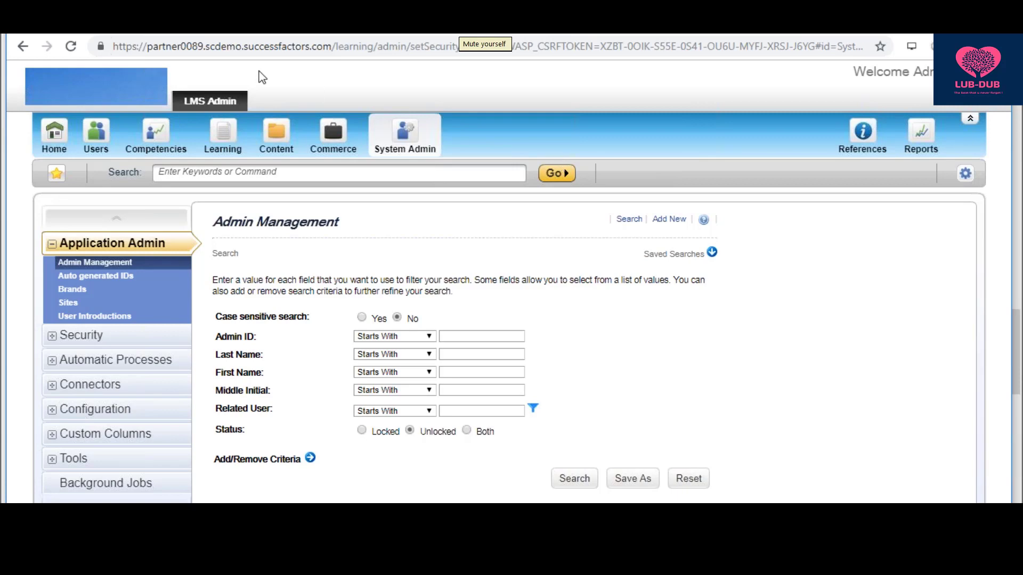
pyautogui.click(454, 334)
pyautogui.write('Kiran')
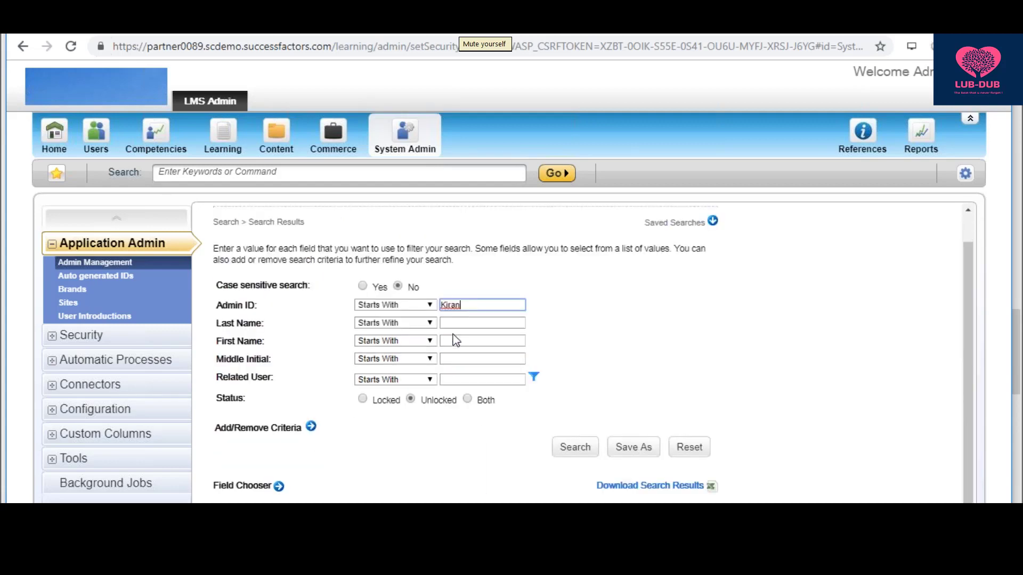
pyautogui.scroll(-1, 456, 340)
pyautogui.press('BackSpace')
pyautogui.press('BackSpace')
pyautogui.press('BackSpace')
pyautogui.press('BackSpace')
pyautogui.press('BackSpace')
pyautogui.click(90, 137)
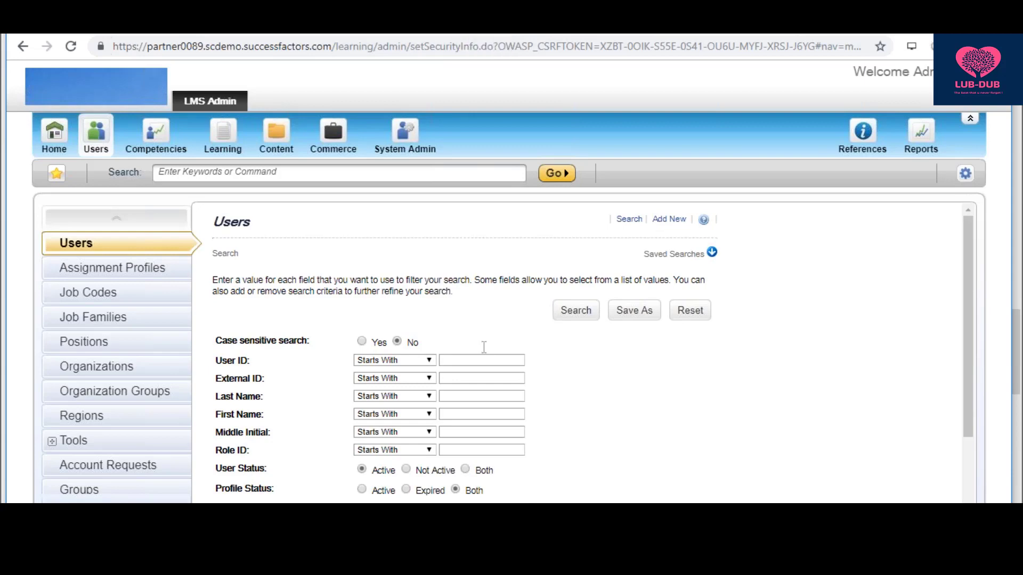
# - Search Users for the new User ID via its autofill suggestion and open the matching user's record
pyautogui.click(478, 364)
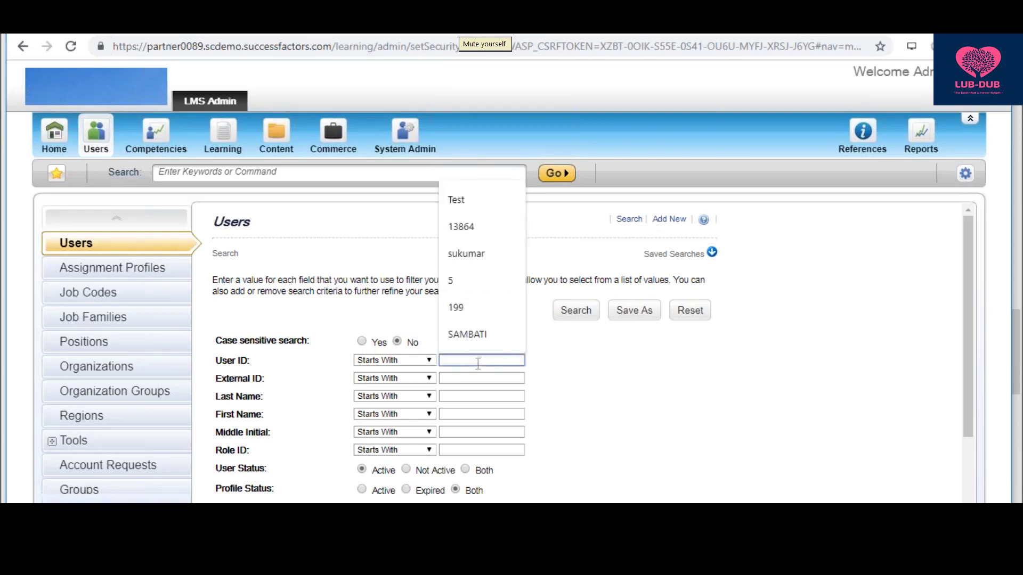
pyautogui.write('A')
pyautogui.press('BackSpace')
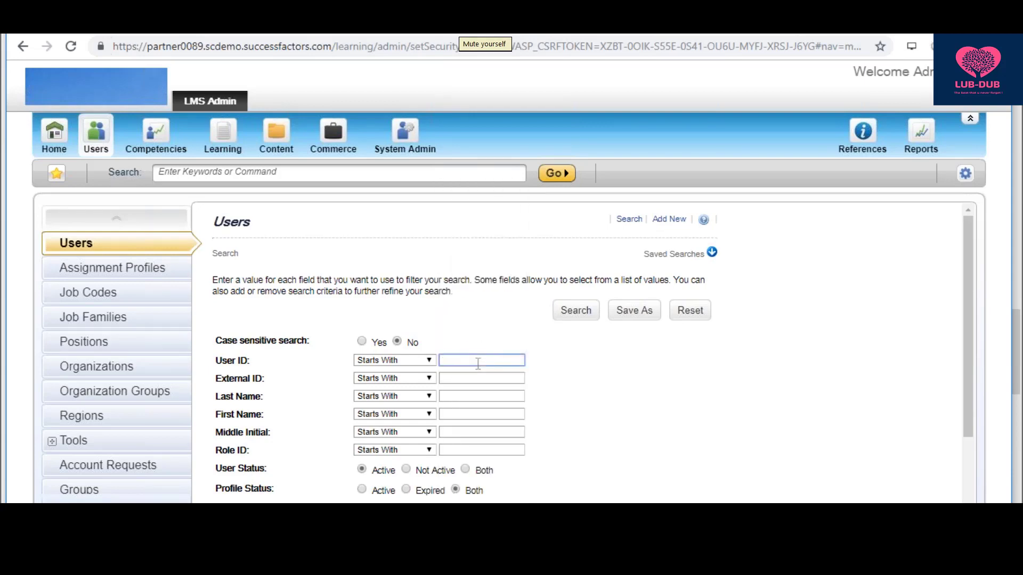
pyautogui.write('KirN')
pyautogui.press('BackSpace')
pyautogui.write('an')
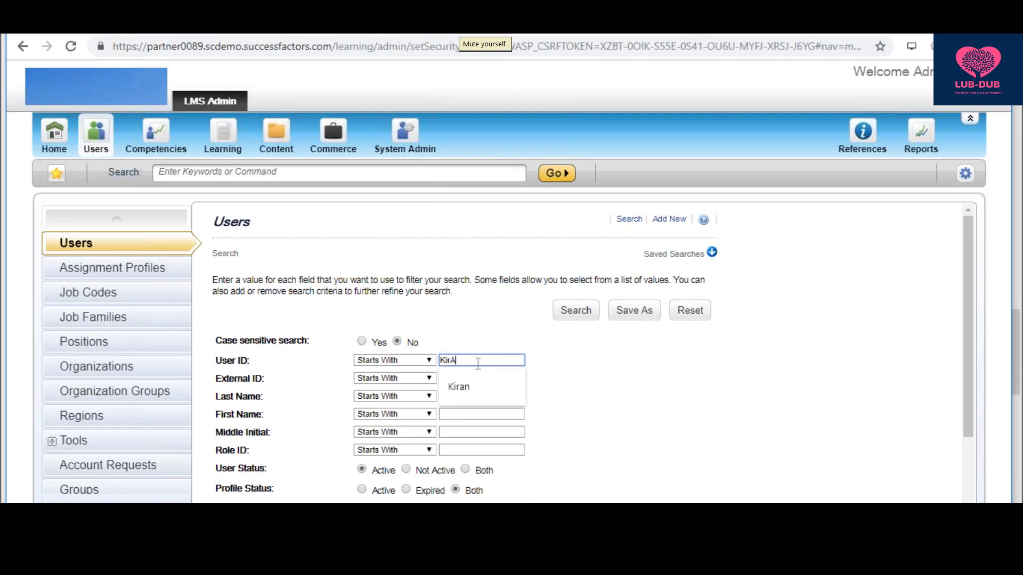
pyautogui.click(458, 388)
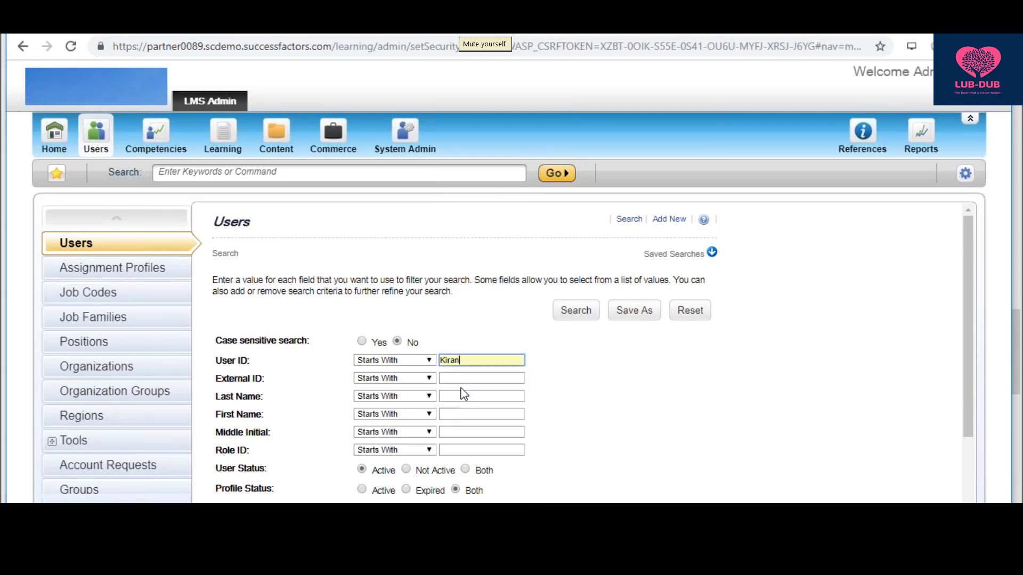
pyautogui.click(574, 314)
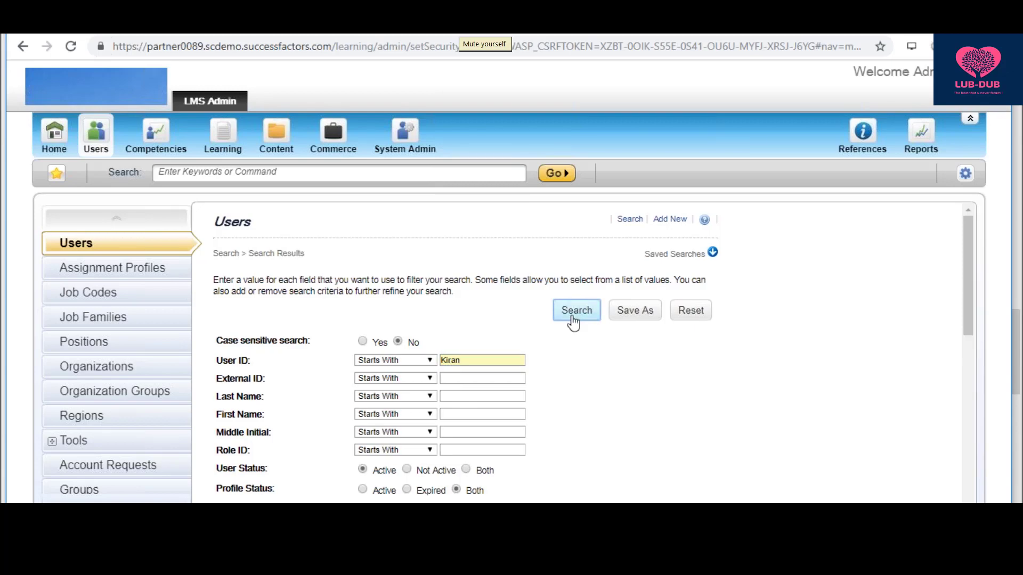
pyautogui.scroll(-8, 572, 322)
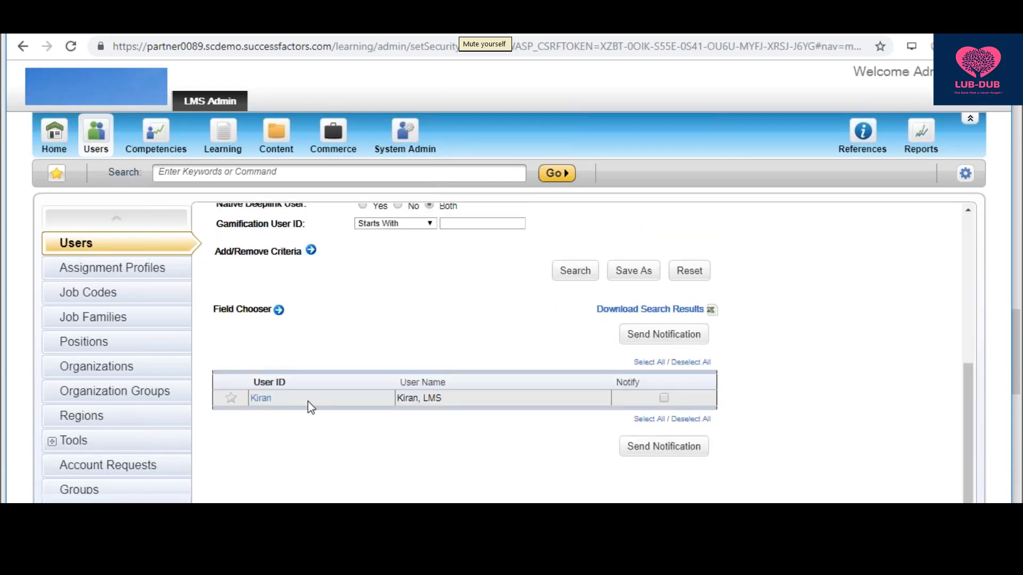
pyautogui.click(257, 399)
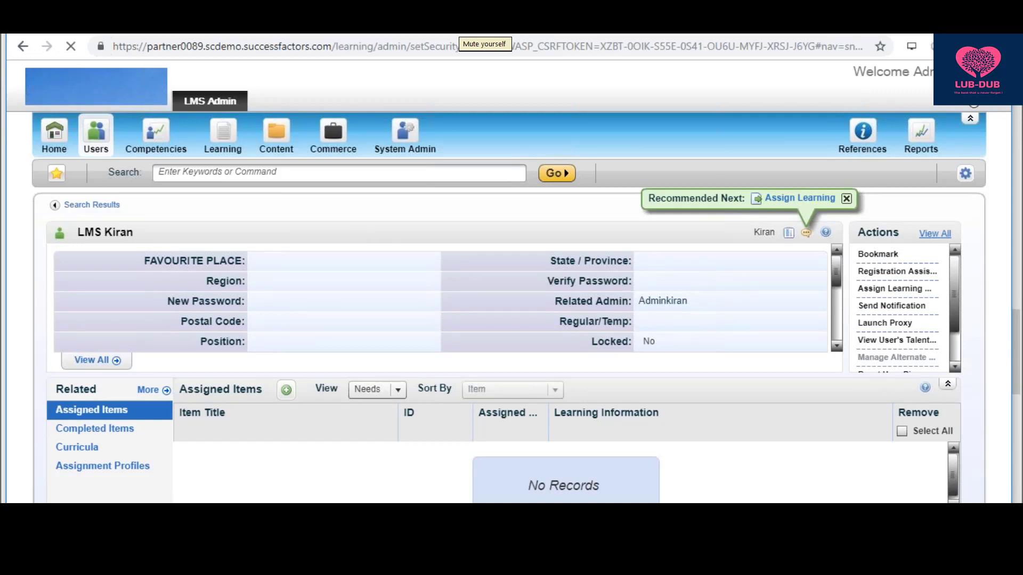
# - Log out and enter 'Admin' as the Admin ID, choosing the saved admin account
pyautogui.click(245, 148)
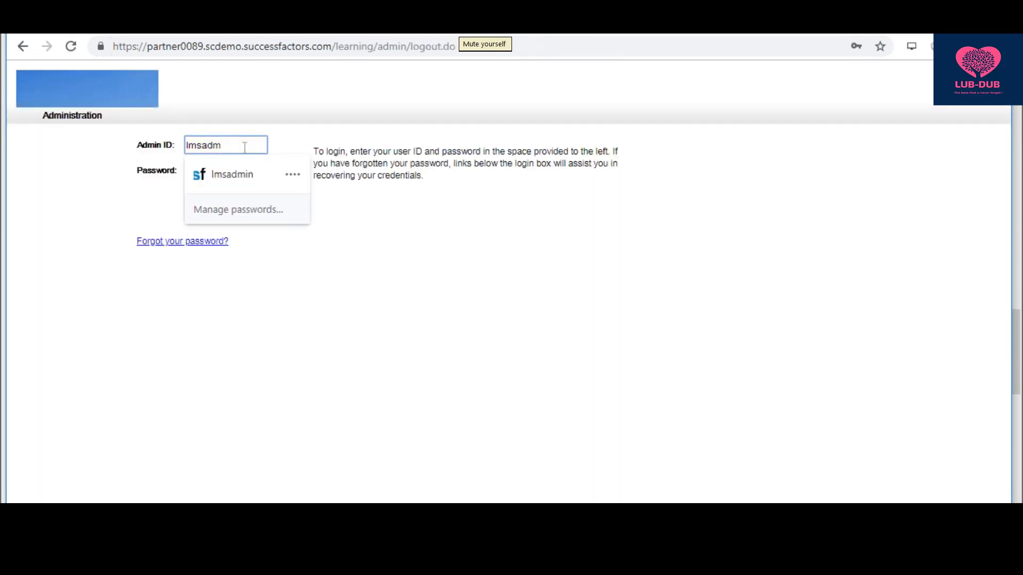
pyautogui.press('BackSpace')
pyautogui.press('BackSpace')
pyautogui.press('BackSpace')
pyautogui.press('BackSpace')
pyautogui.press('BackSpace')
pyautogui.press('BackSpace')
pyautogui.press('BackSpace')
pyautogui.press('BackSpace')
pyautogui.write('a')
pyautogui.press('BackSpace')
pyautogui.write('a')
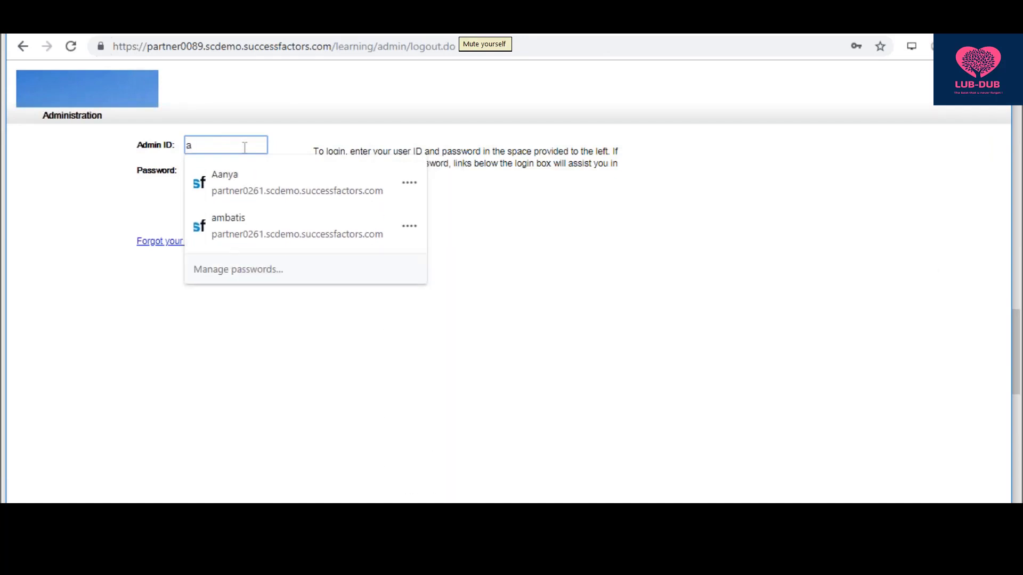
pyautogui.press('BackSpace')
pyautogui.write('Adminkiran')
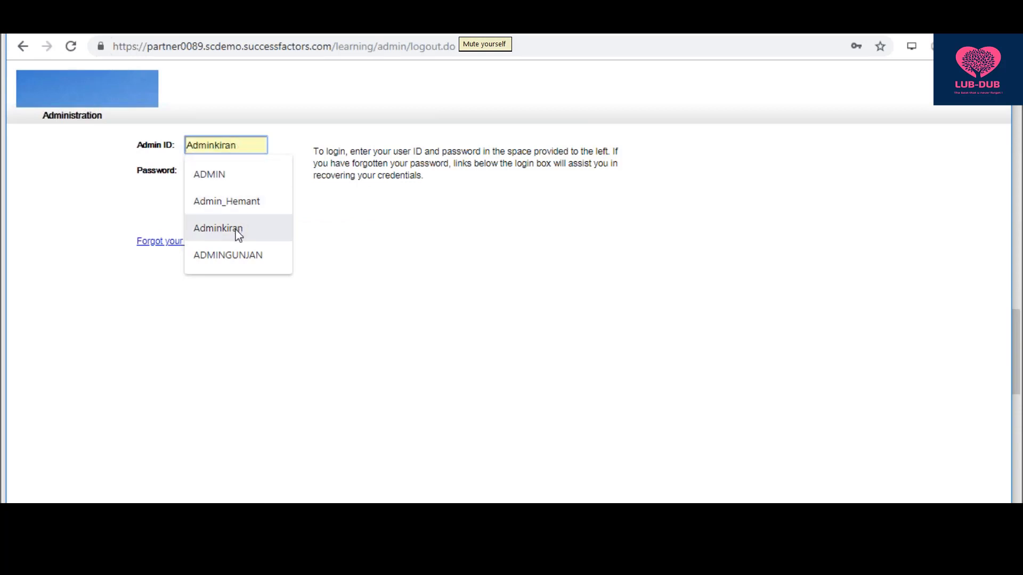
pyautogui.click(237, 232)
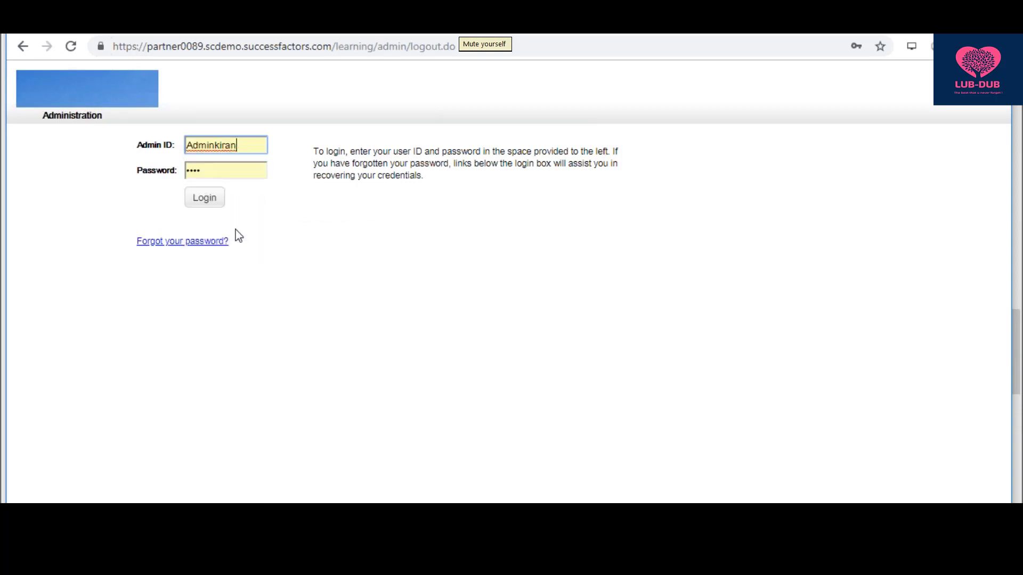
# - Re-enter the admin password and log in to the LMS Admin home page
pyautogui.click(218, 171)
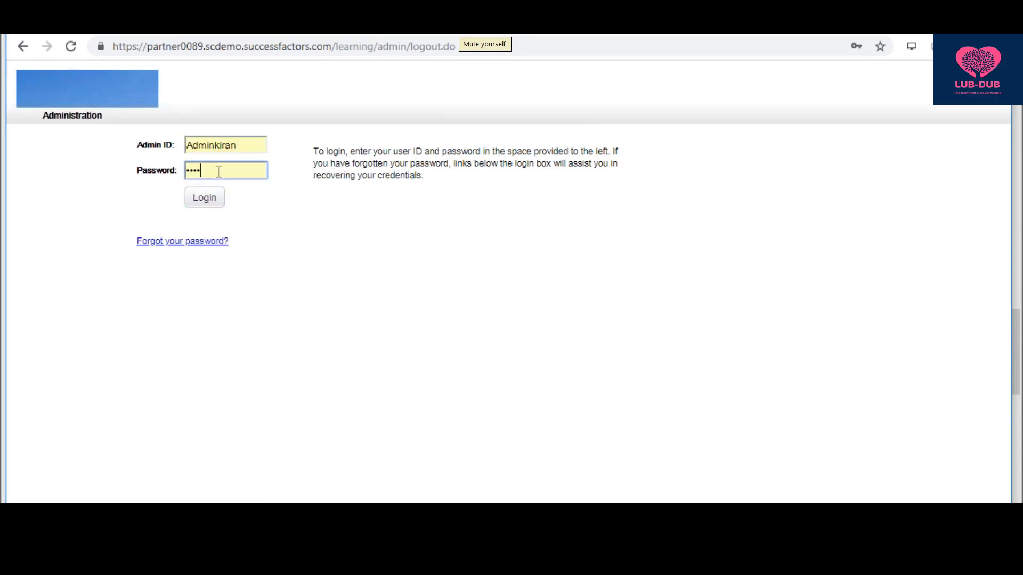
pyautogui.press('BackSpace')
pyautogui.press('BackSpace')
pyautogui.press('BackSpace')
pyautogui.press('BackSpace')
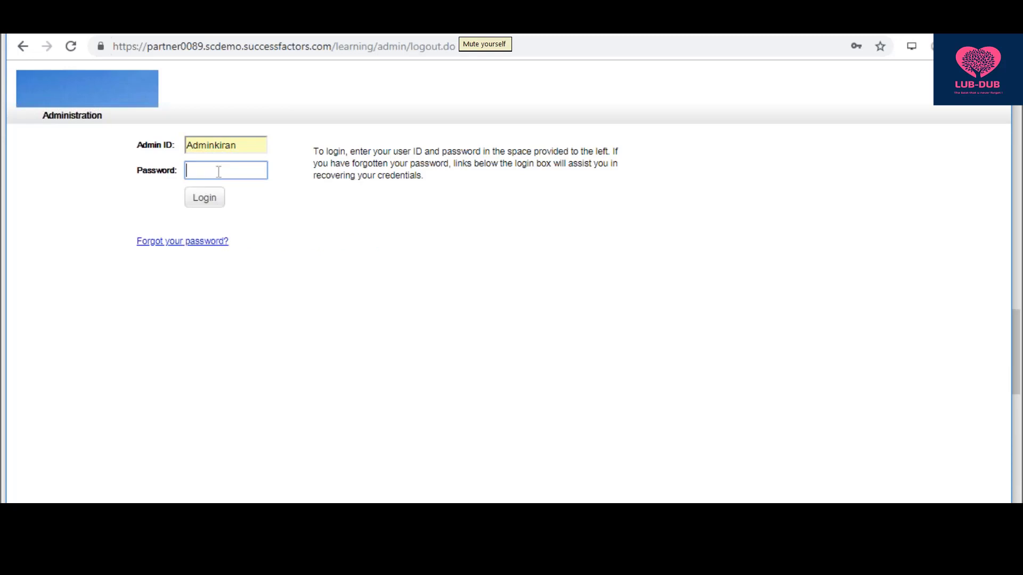
pyautogui.write('••••')
pyautogui.click(211, 203)
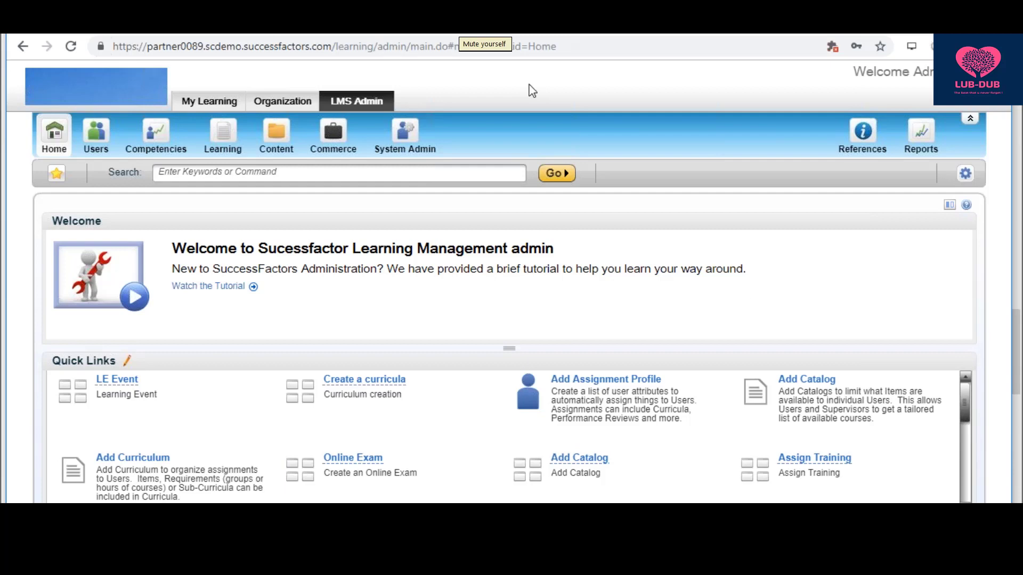
# - Open My Learning and create a new electronic signature PIN, entering it in New PIN and Verify PIN
pyautogui.moveTo(285, 113)
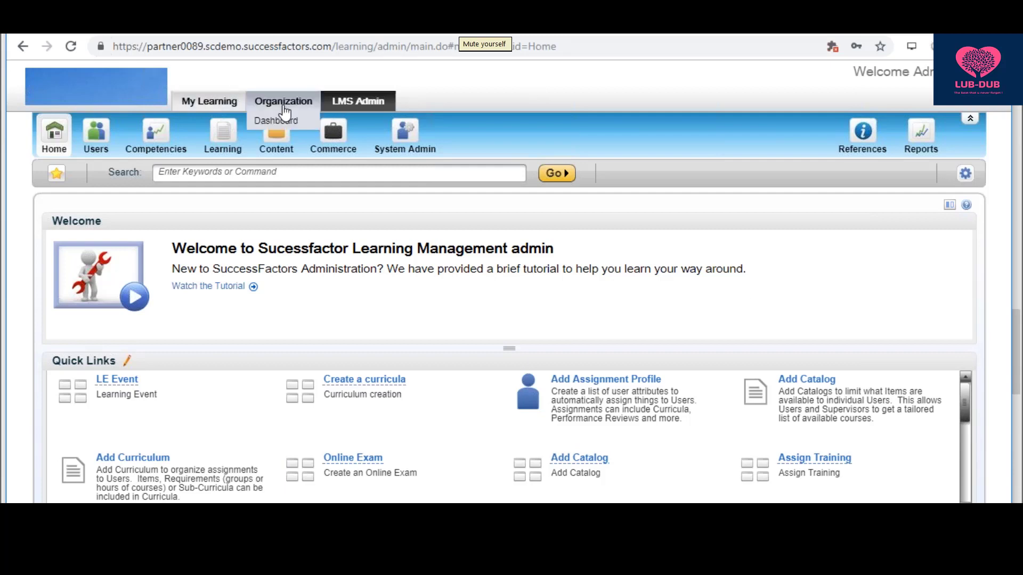
pyautogui.click(216, 106)
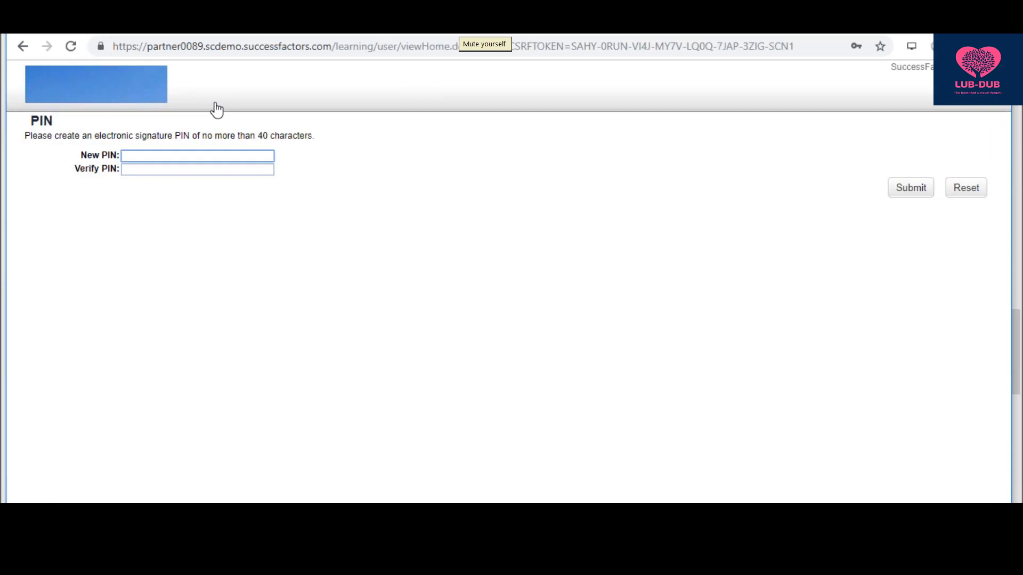
pyautogui.press('Tab')
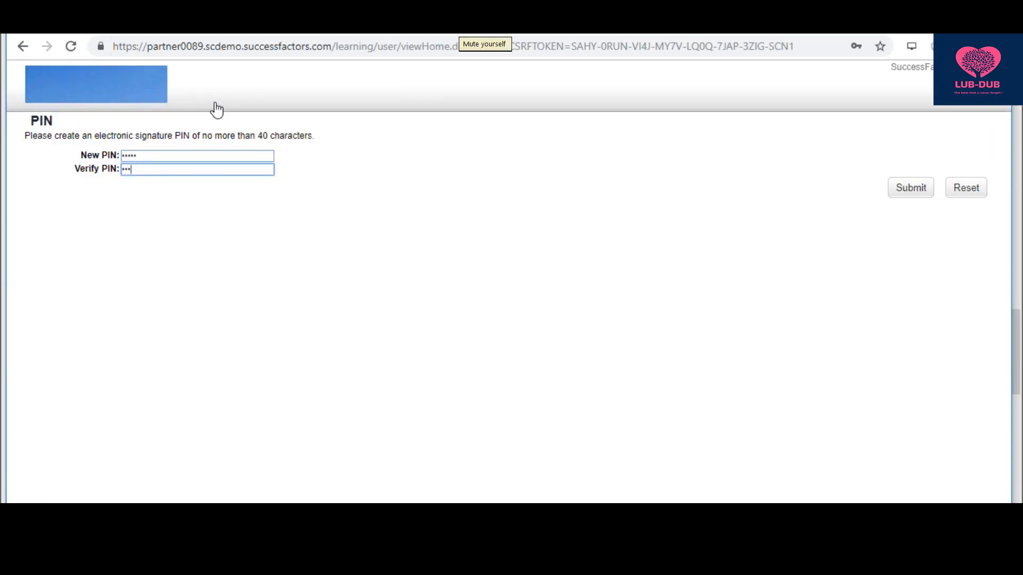
pyautogui.click(911, 189)
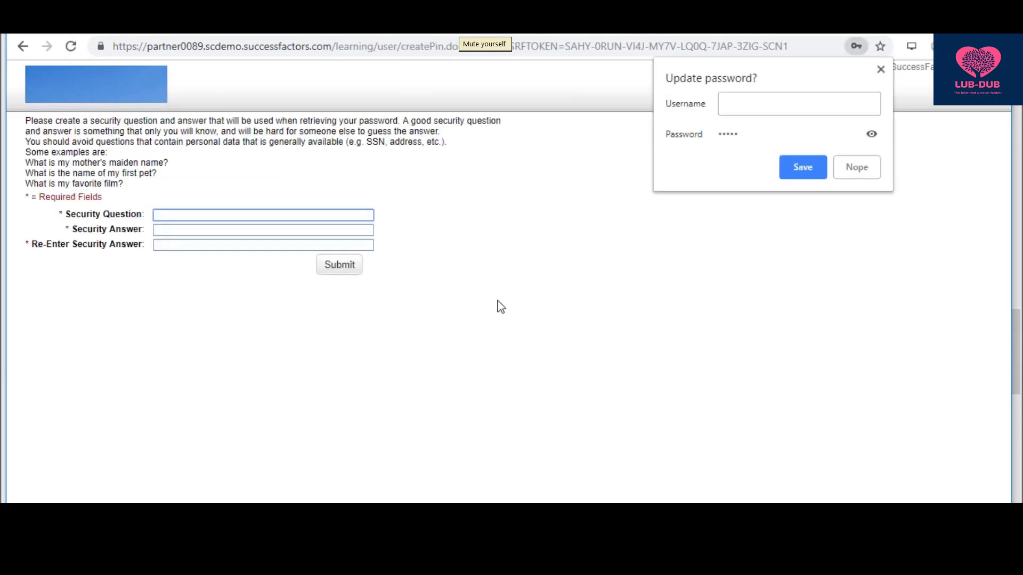
# - Choose the suggested security question, then enter and confirm the security answer and submit
pyautogui.write('my')
pyautogui.press('Down')
pyautogui.press('Tab')
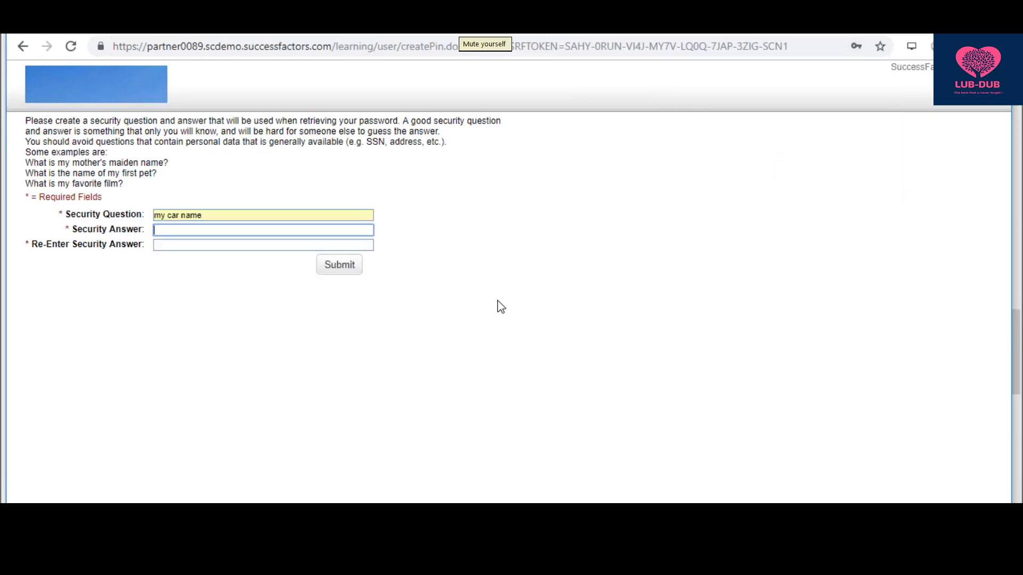
pyautogui.write('******')
pyautogui.press('Tab')
pyautogui.write('****')
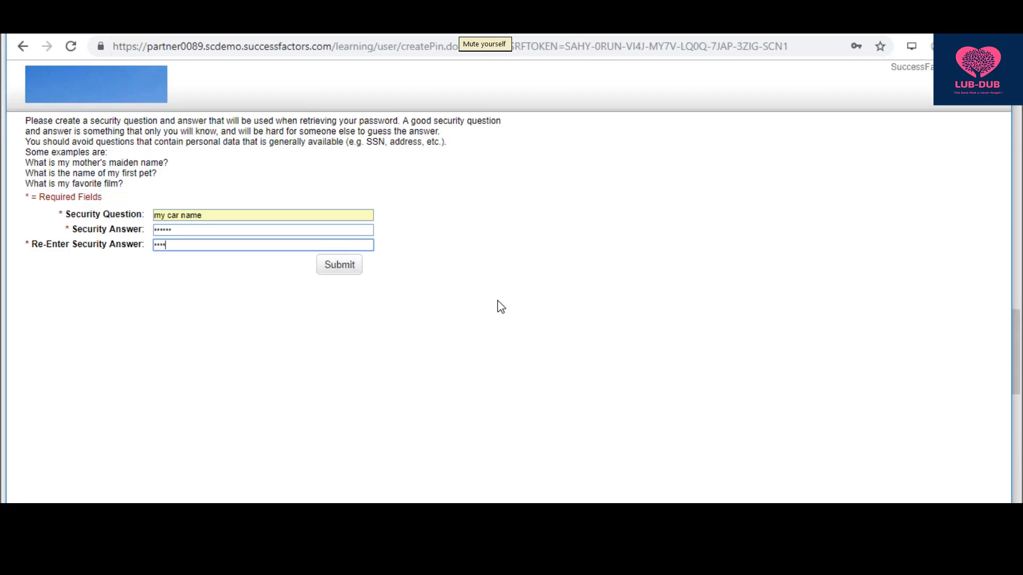
pyautogui.write('**')
pyautogui.click(334, 265)
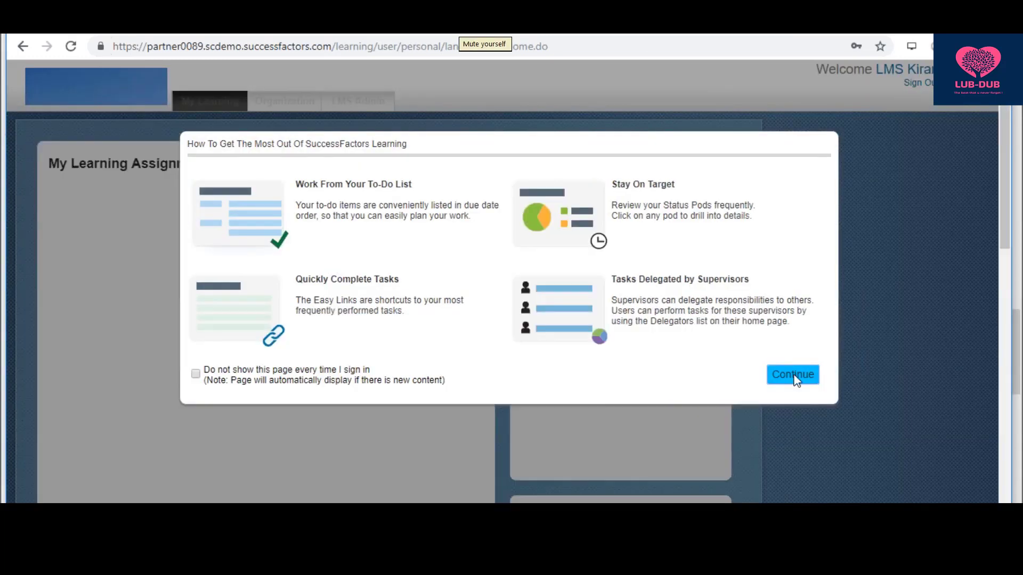
# - Dismiss the getting-started tips on the My Learning home page and switch to Notepad
pyautogui.click(794, 374)
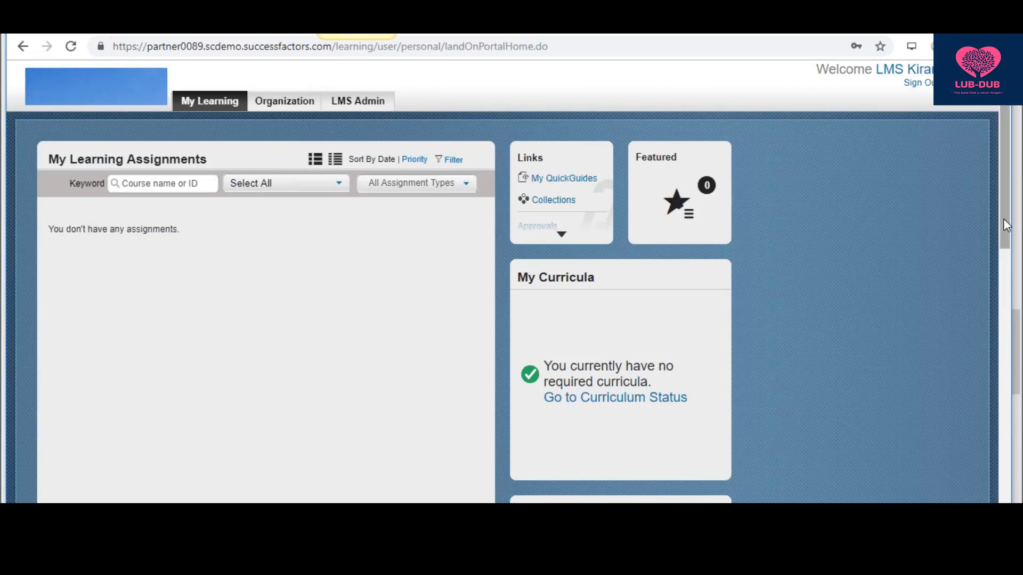
pyautogui.moveTo(1006, 227)
pyautogui.mouseDown()
pyautogui.moveTo(1000, 321)
pyautogui.moveTo(1000, 214)
pyautogui.mouseUp()
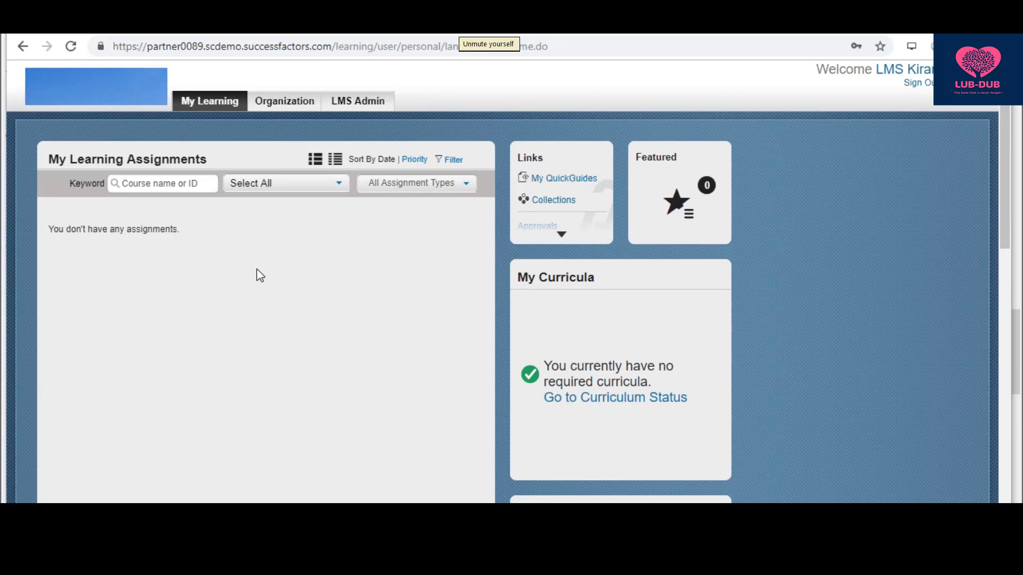
pyautogui.hotkey('alt', 'Tab')
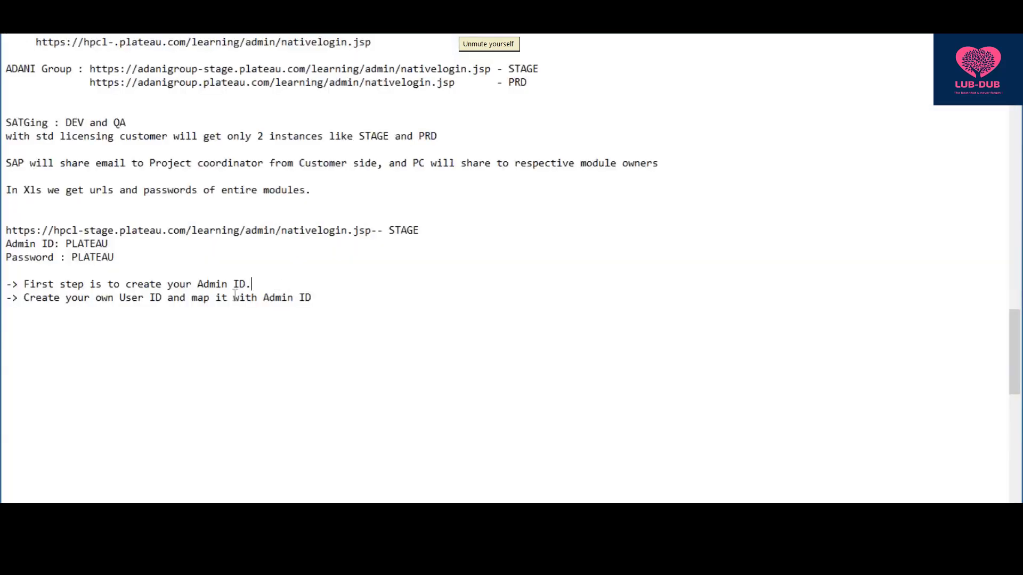
# - End the User ID note with a period and start the line '-> First step in Configuration - Creating R'
pyautogui.click(330, 300)
pyautogui.write('.')
pyautogui.hotkey('alt', 'Tab')
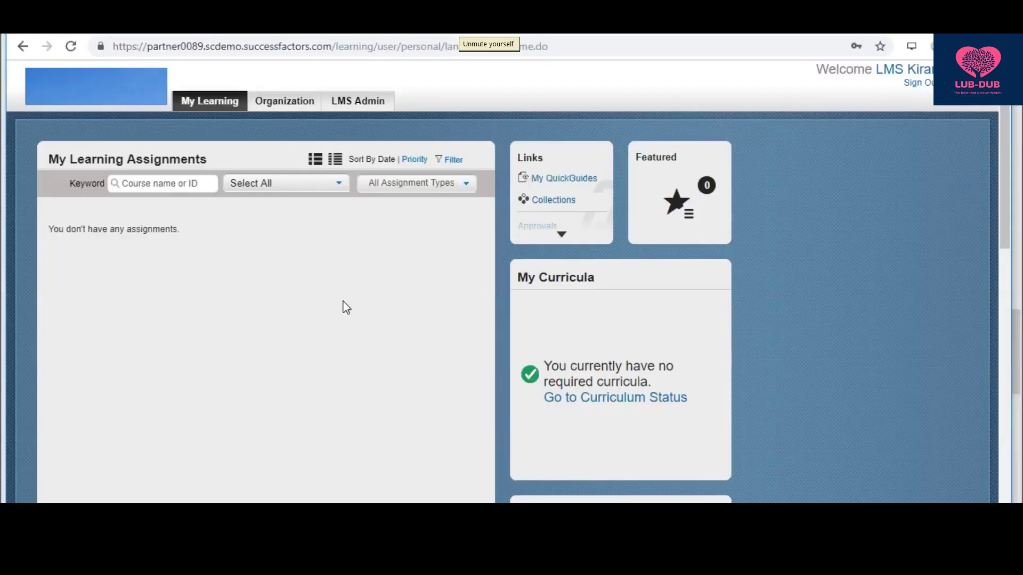
pyautogui.hotkey('alt', 'Tab')
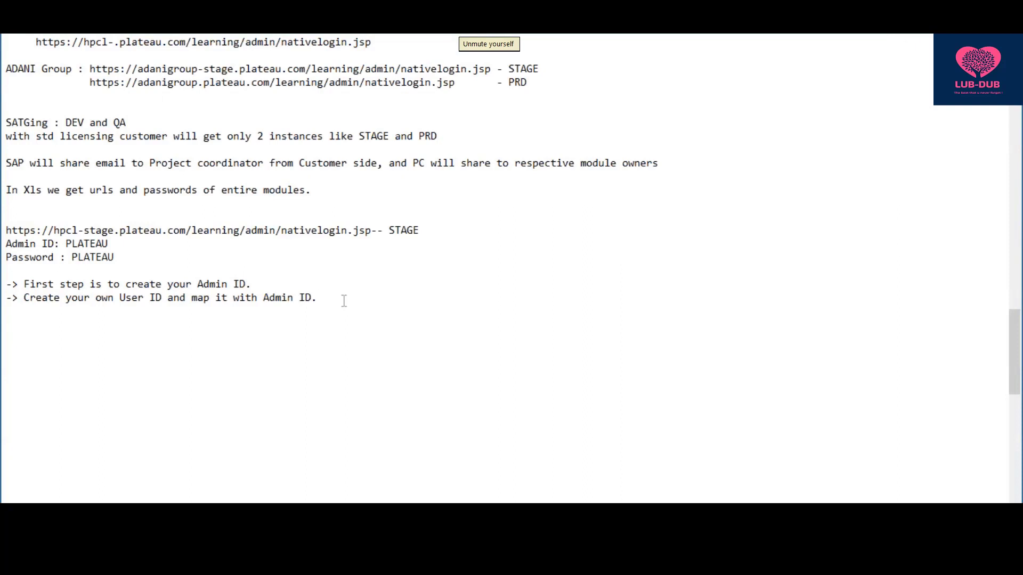
pyautogui.press('Return')
pyautogui.write('->')
pyautogui.write('First step in Config')
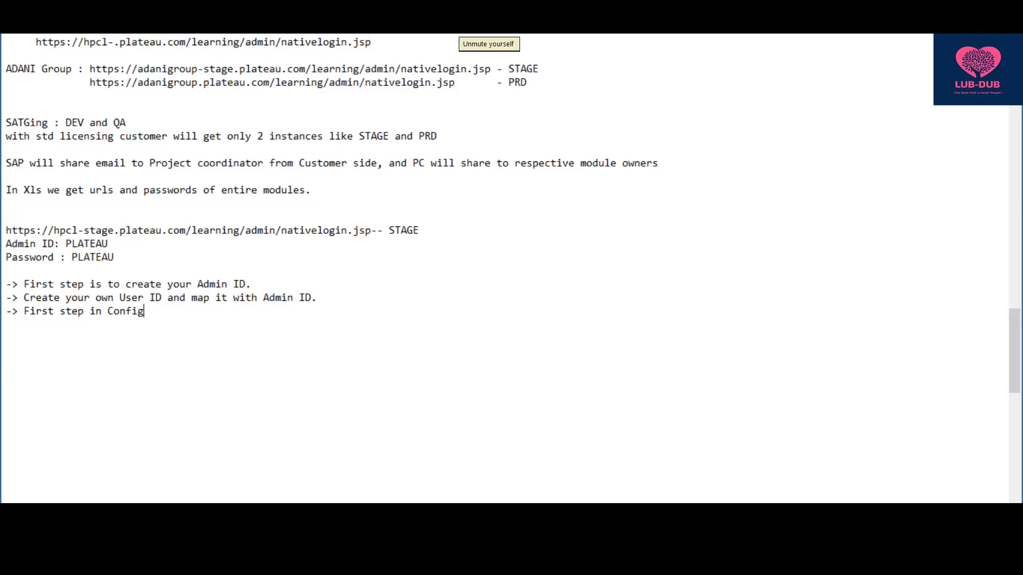
pyautogui.write('uration - Creating')
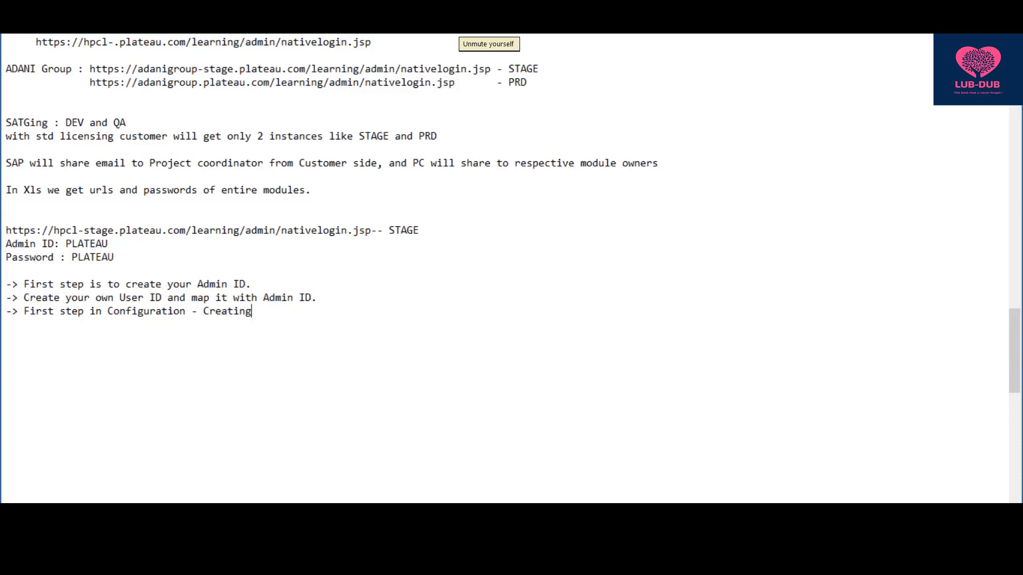
pyautogui.write(' R')
# - Complete 'Creating References' and add '( Picklist values/ Dropdwon values which will be used while accesing your LMS'
pyautogui.write('erences')
pyautogui.click(349, 293)
pyautogui.press('Return')
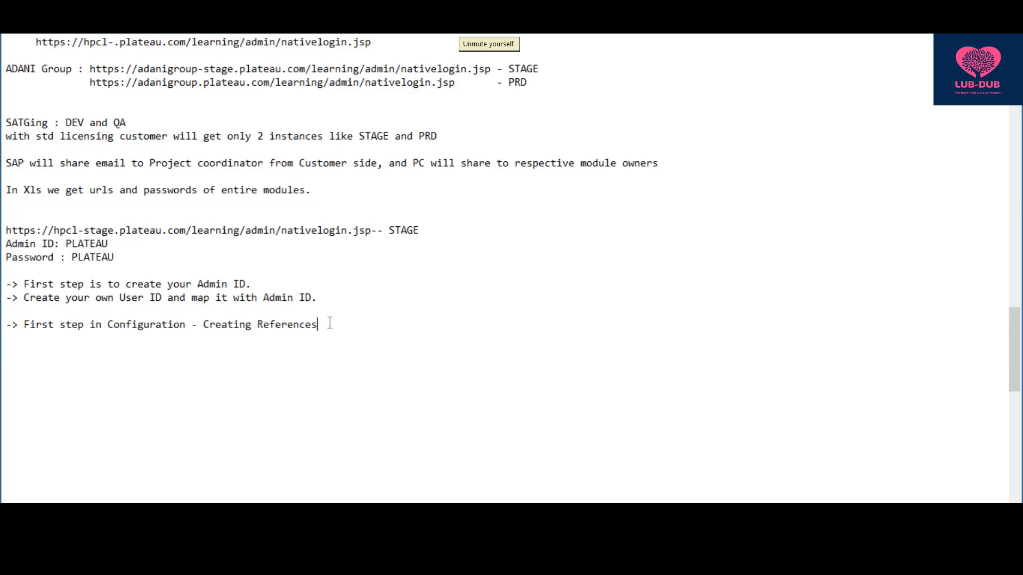
pyautogui.write('( Picklist values/ Drop')
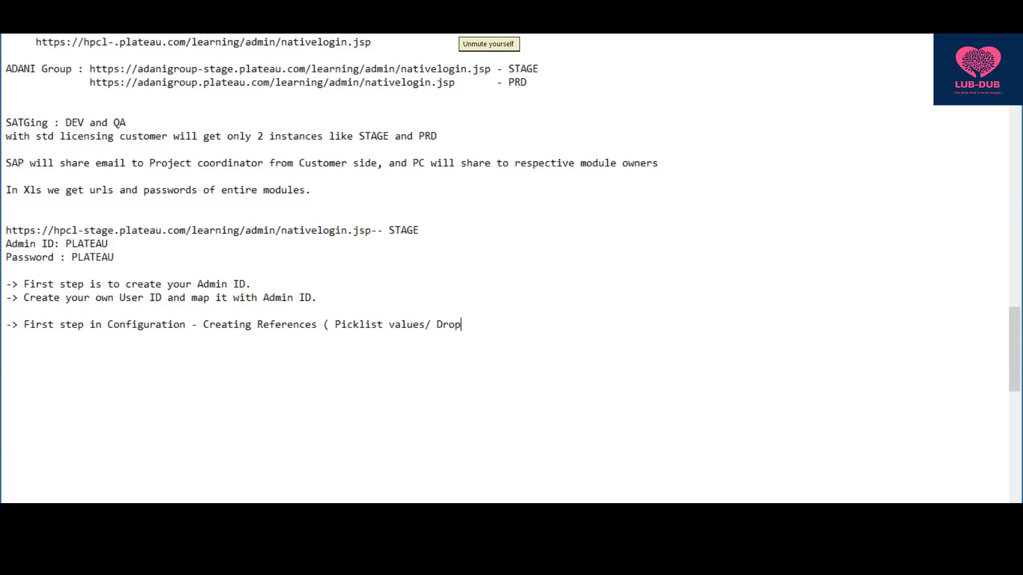
pyautogui.write('dwon values which')
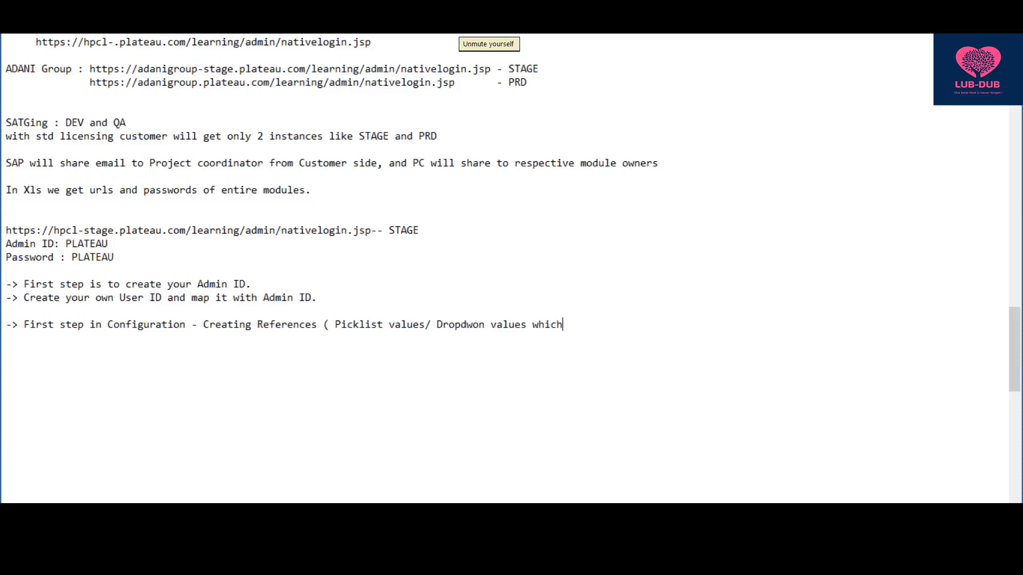
pyautogui.write(' will be used while ac')
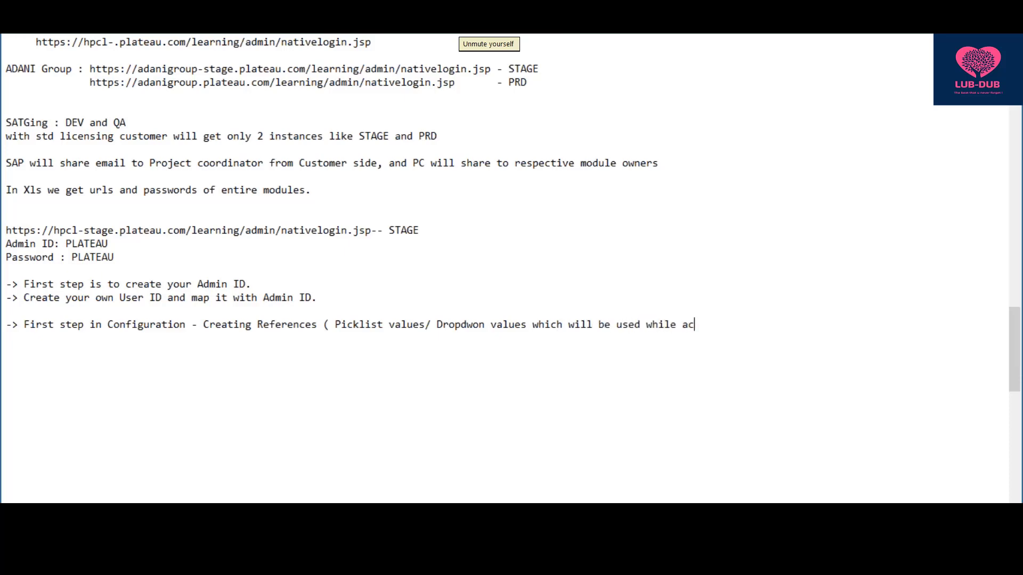
pyautogui.write('cesing your LMS')
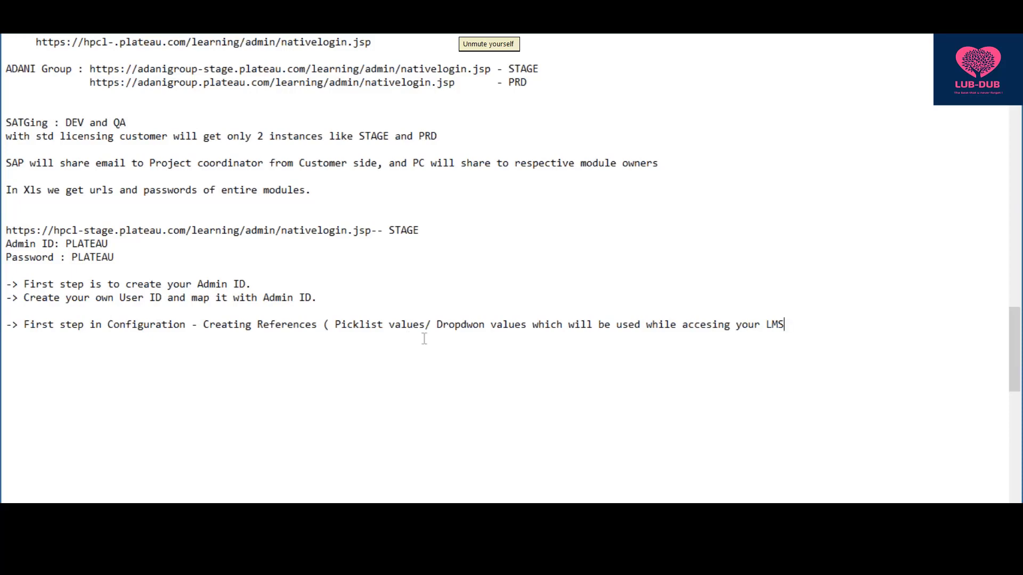
# - Correct the spelling of 'Dropdwon' and erase part of the misspelled 'accesing'
pyautogui.click(475, 322)
pyautogui.press('BackSpace')
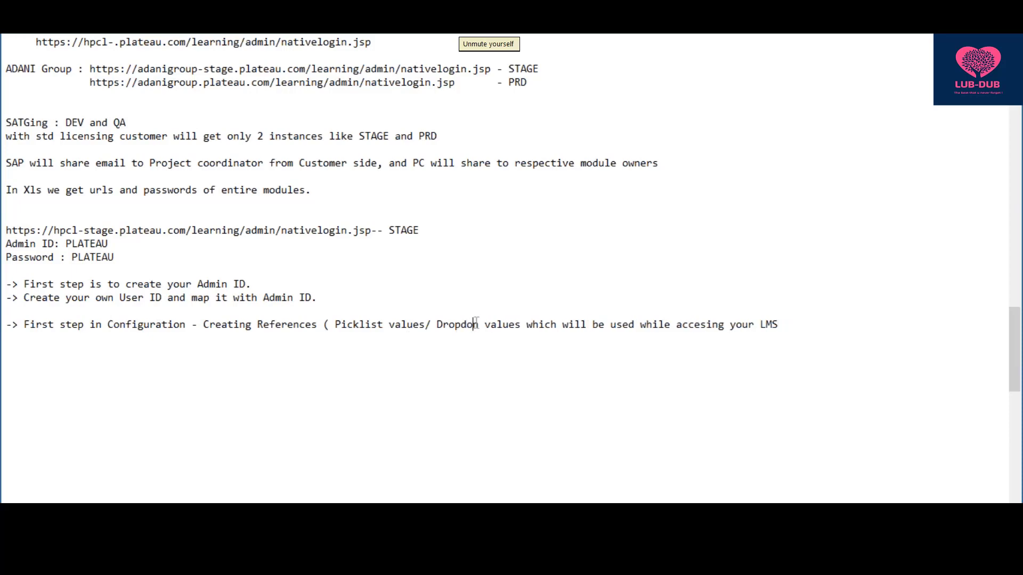
pyautogui.write('w')
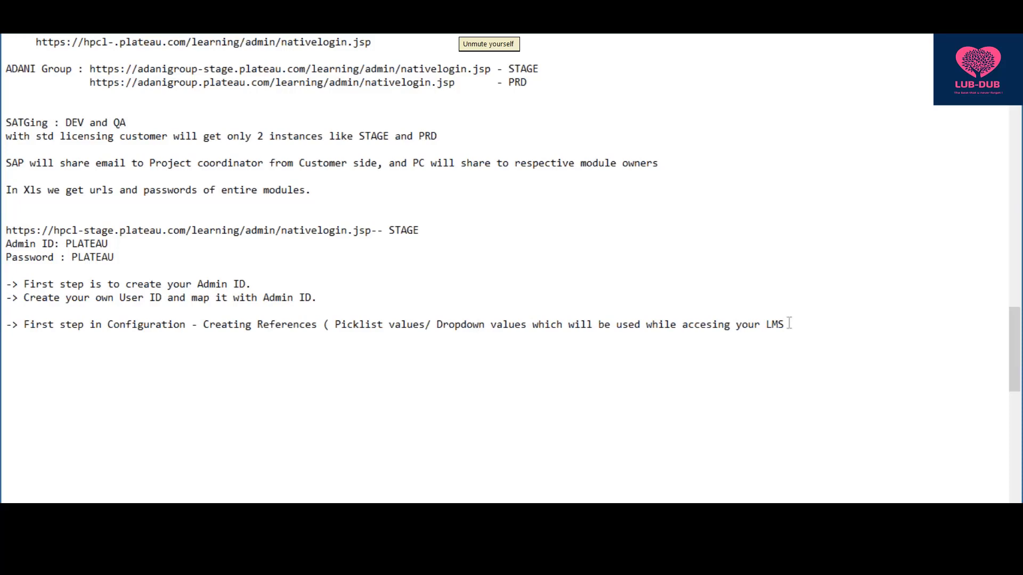
pyautogui.click(729, 324)
pyautogui.press('BackSpace')
pyautogui.press('BackSpace')
pyautogui.press('BackSpace')
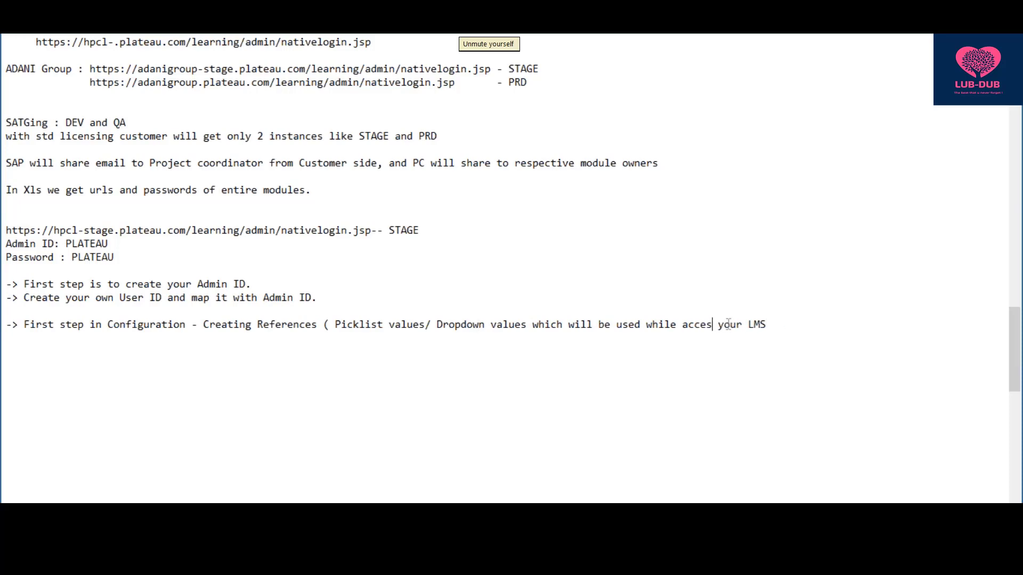
pyautogui.press('BackSpace')
pyautogui.press('BackSpace')
pyautogui.press('BackSpace')
pyautogui.press('BackSpace')
pyautogui.press('BackSpace')
# - Finish with 'using )', then add 'This is the first and last change you will perform in your implementation'
pyautogui.write('using')
pyautogui.write(' )')
pyautogui.press('Return')
pyautogui.write('This is the ')
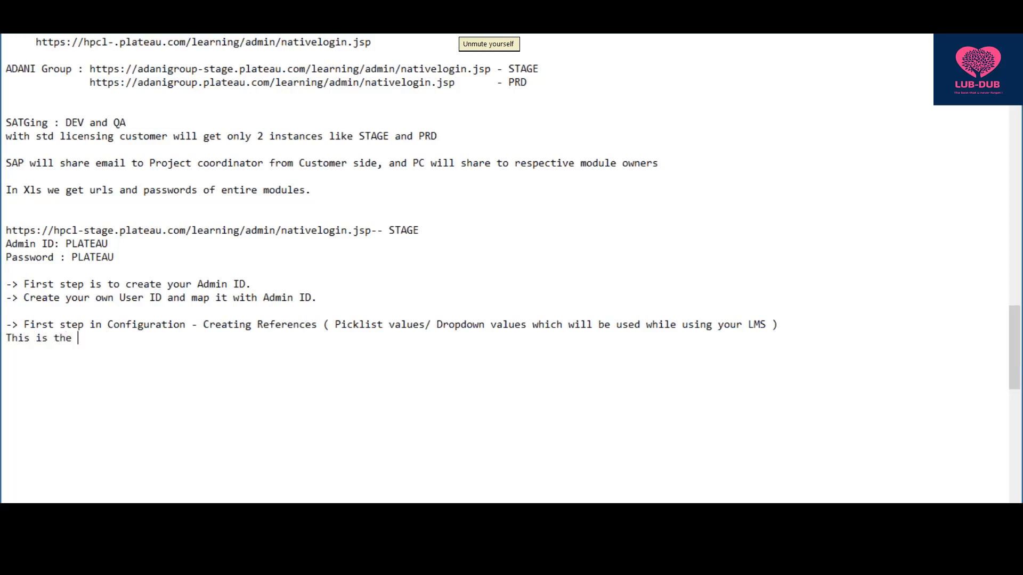
pyautogui.write('first p')
pyautogui.press('BackSpace')
pyautogui.write('and last change ')
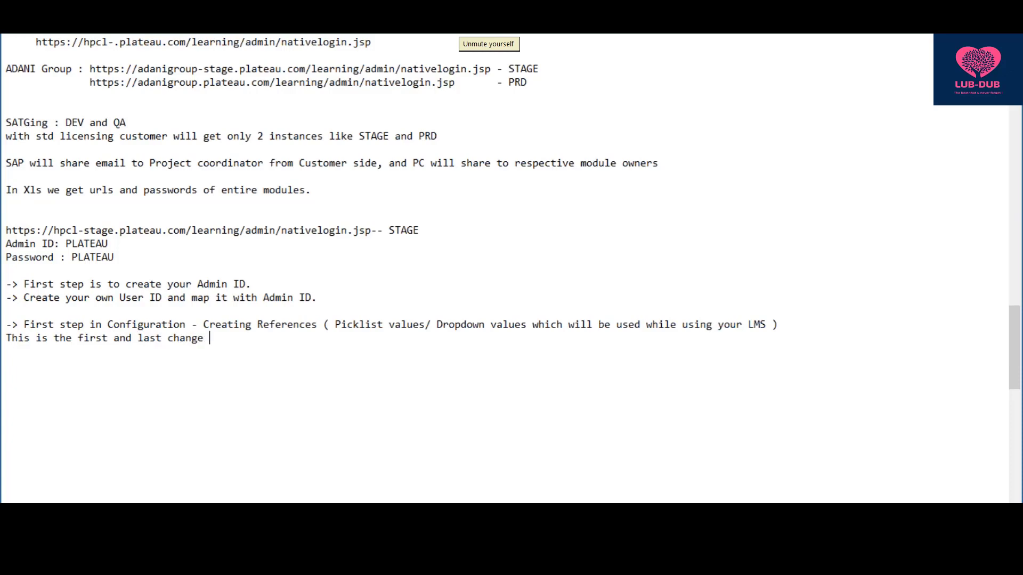
pyautogui.write('you will perform in')
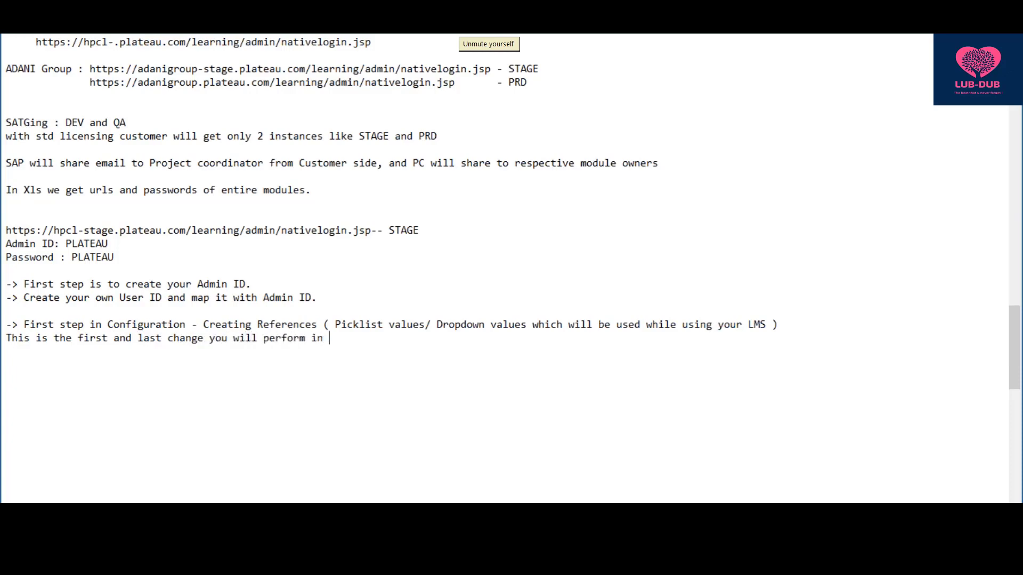
pyautogui.write(' your implementation')
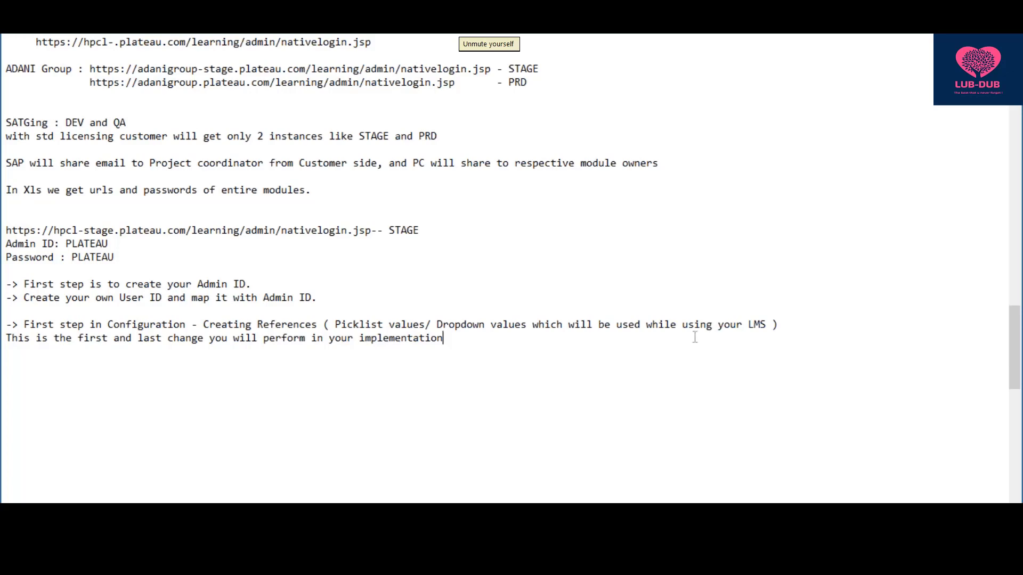
pyautogui.click(786, 327)
pyautogui.press('Return')
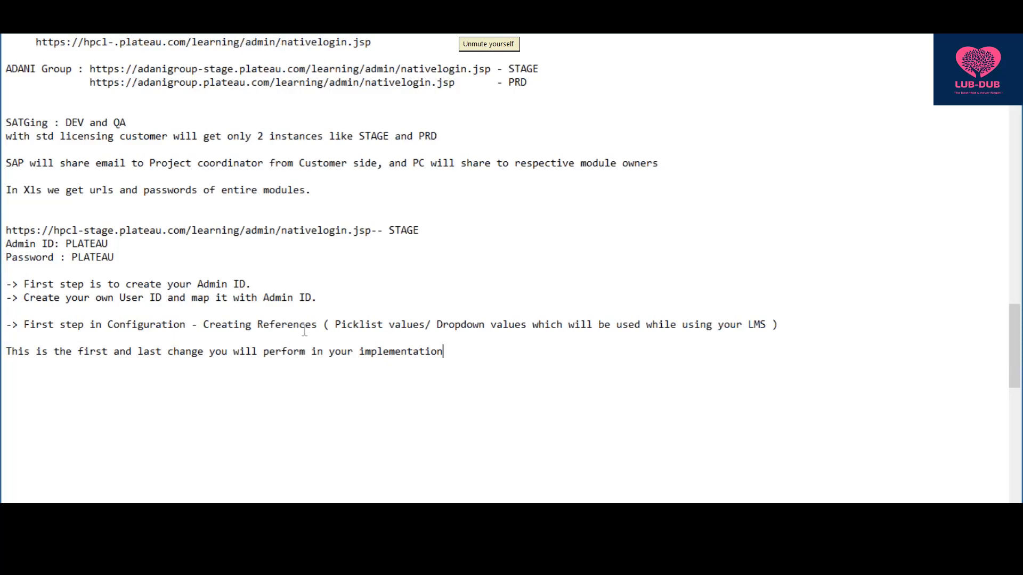
# - Add the line 'We create Referecnes Manually and We load references' below the implementation note
pyautogui.moveTo(318, 325); pyautogui.dragTo(259, 327)
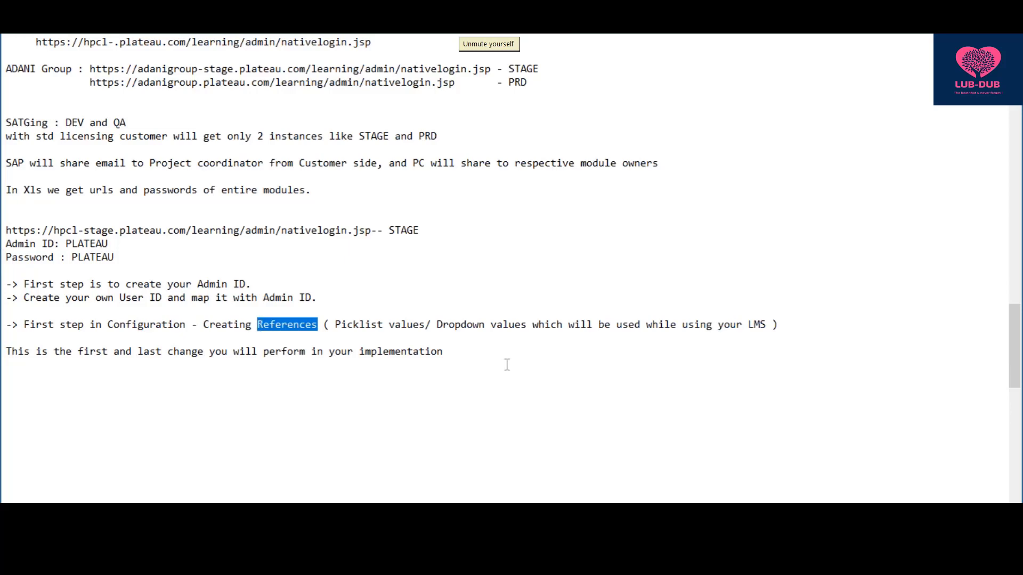
pyautogui.click(467, 352)
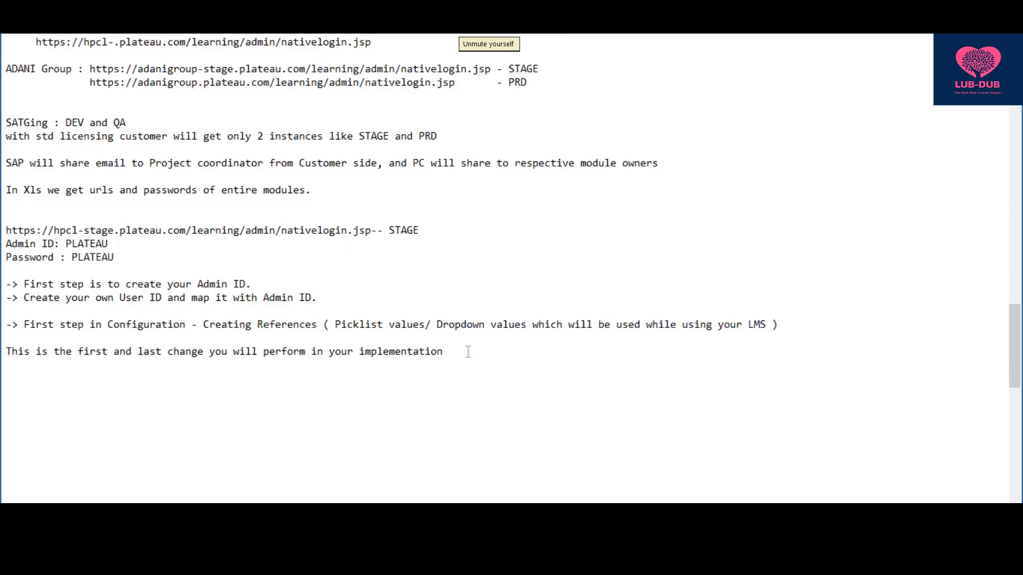
pyautogui.press('Return')
pyautogui.press('Return')
pyautogui.write('We create Referecne')
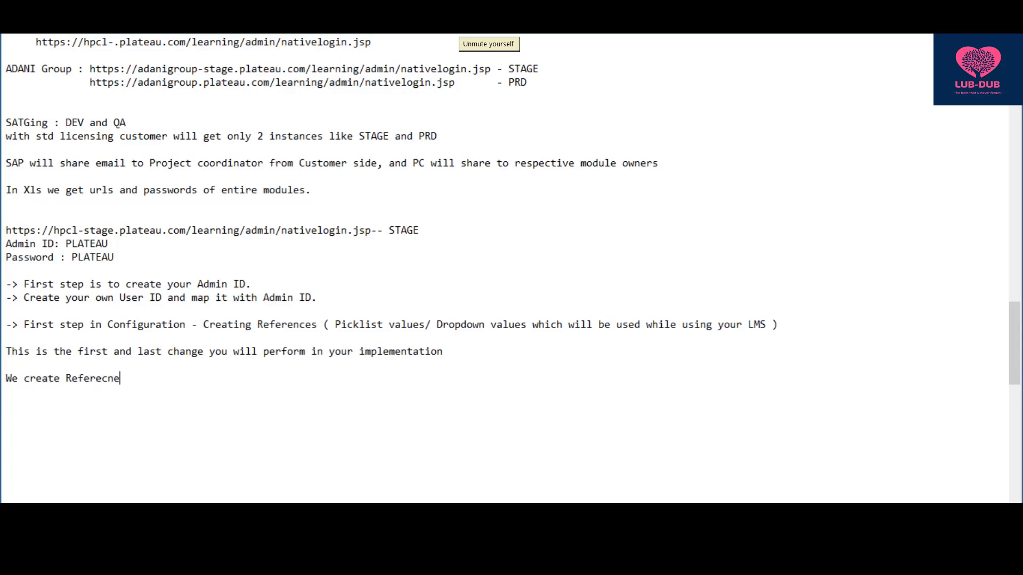
pyautogui.write('s Manual')
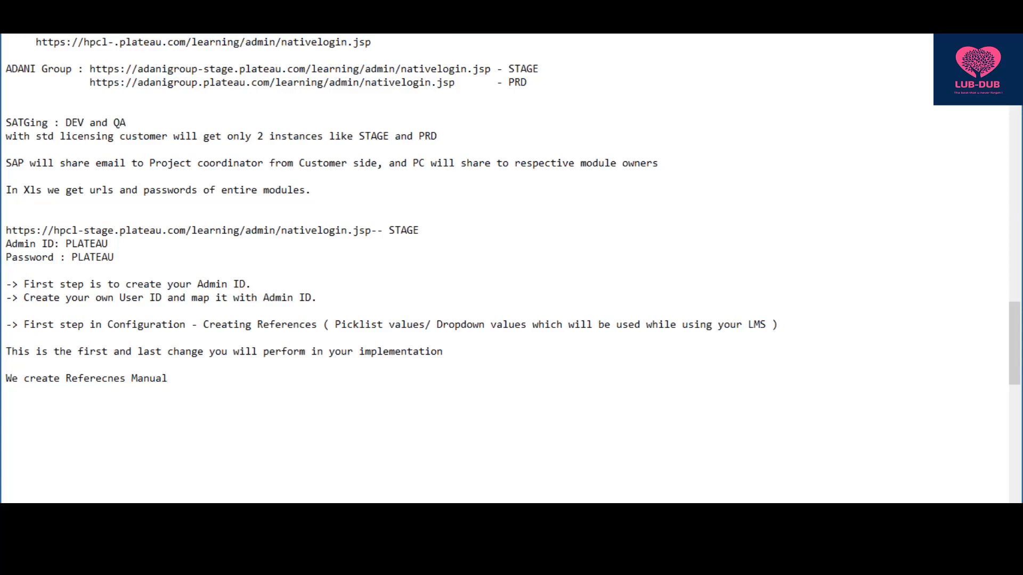
pyautogui.write('y and We lao')
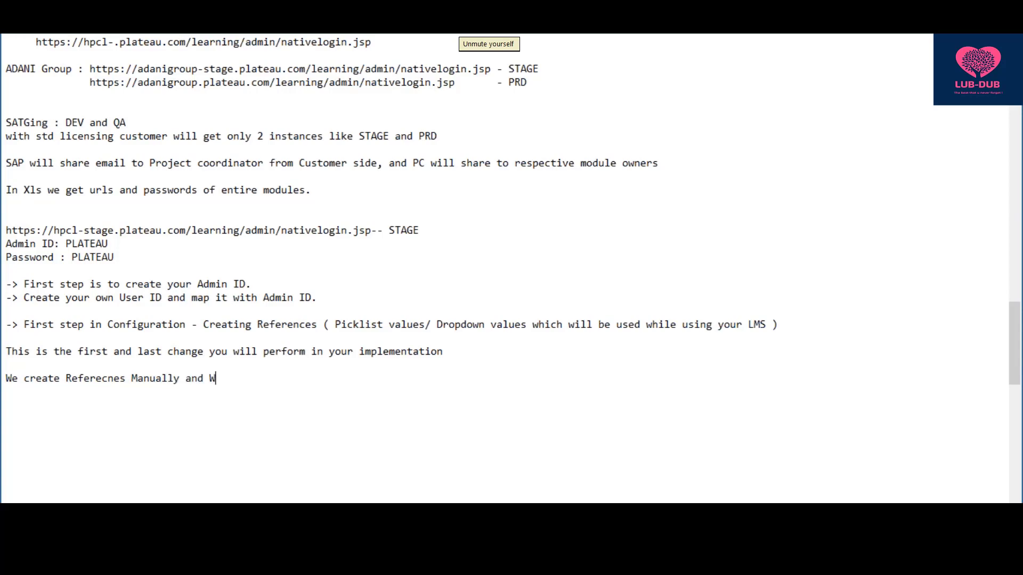
pyautogui.press('BackSpace')
pyautogui.press('BackSpace')
pyautogui.write('oad references')
pyautogui.hotkey('alt', 'Tab')
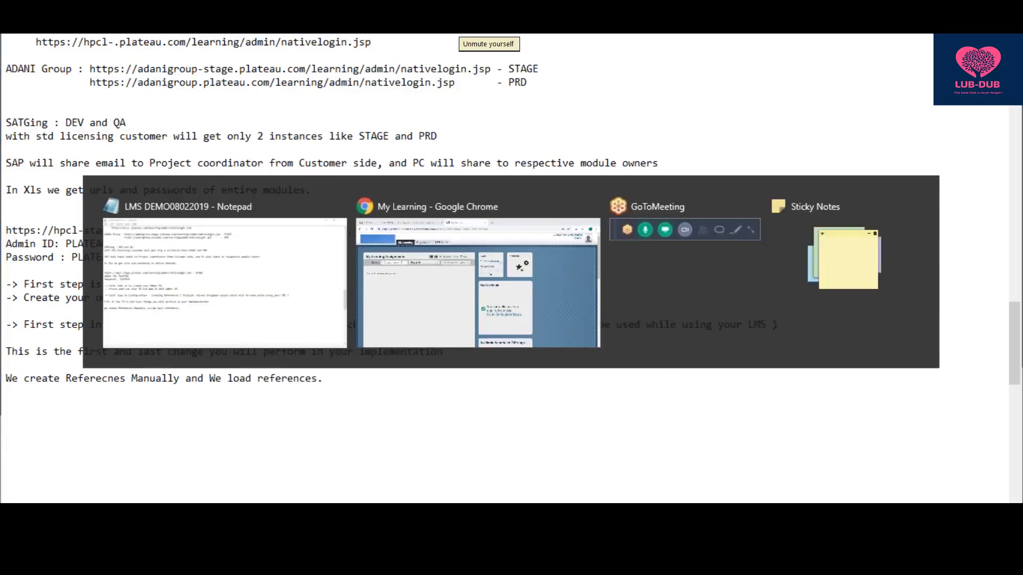
# - Open LMS Admin and browse the References menu categories such as Calendars & Time, Geography and Learning
pyautogui.click(371, 102)
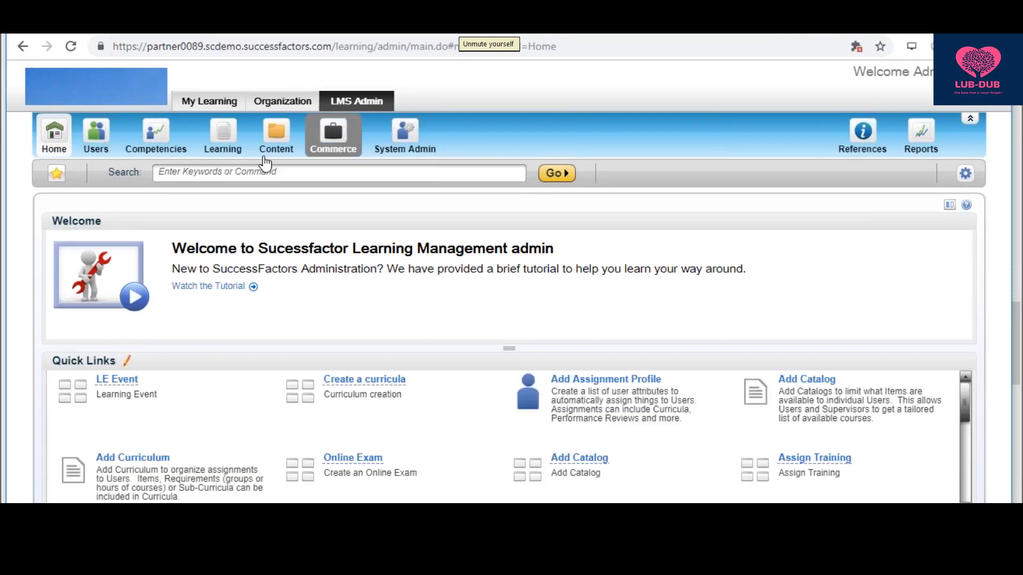
pyautogui.click(856, 139)
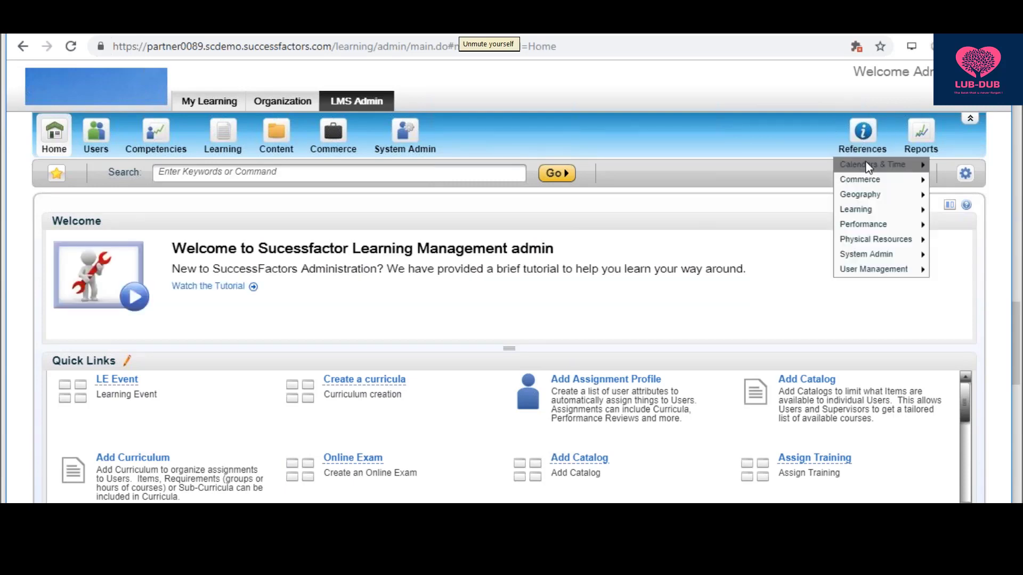
pyautogui.moveTo(855, 167)
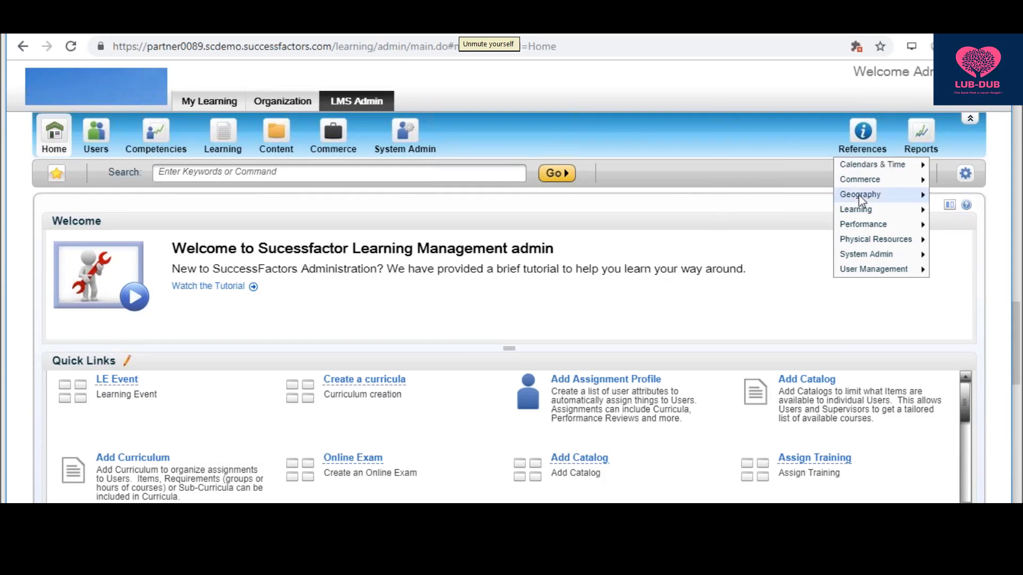
pyautogui.moveTo(860, 196)
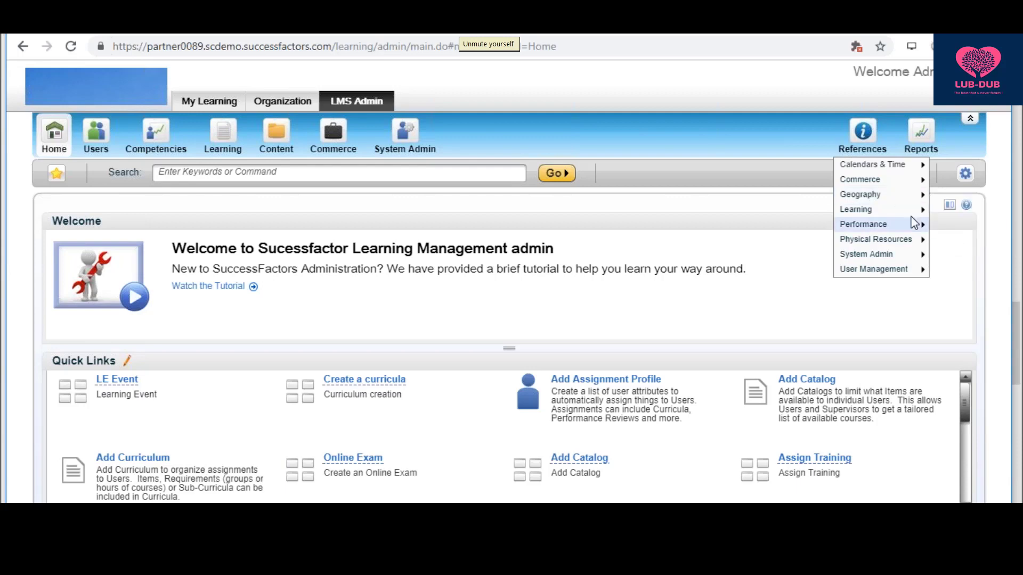
pyautogui.moveTo(910, 214)
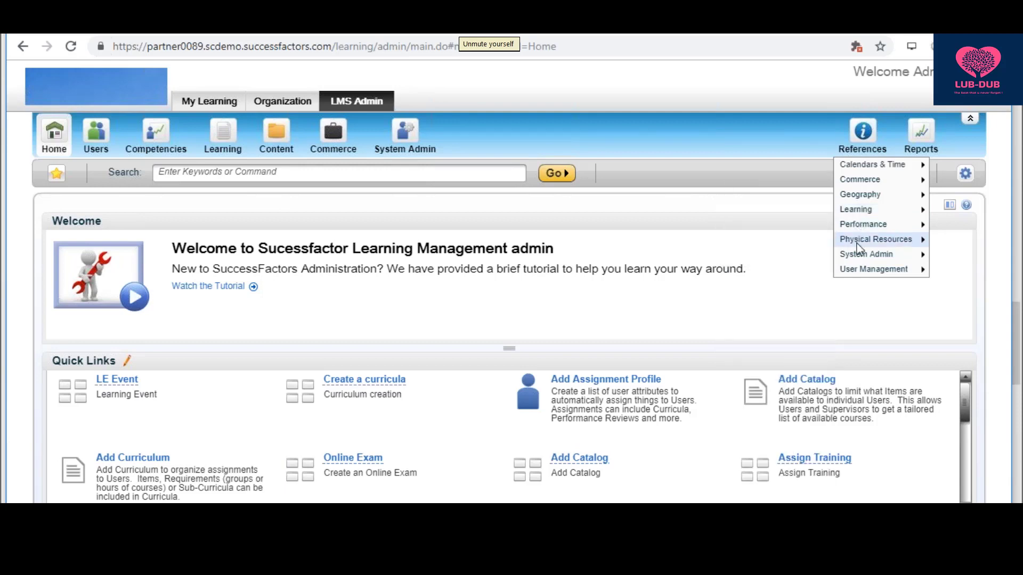
pyautogui.moveTo(858, 247)
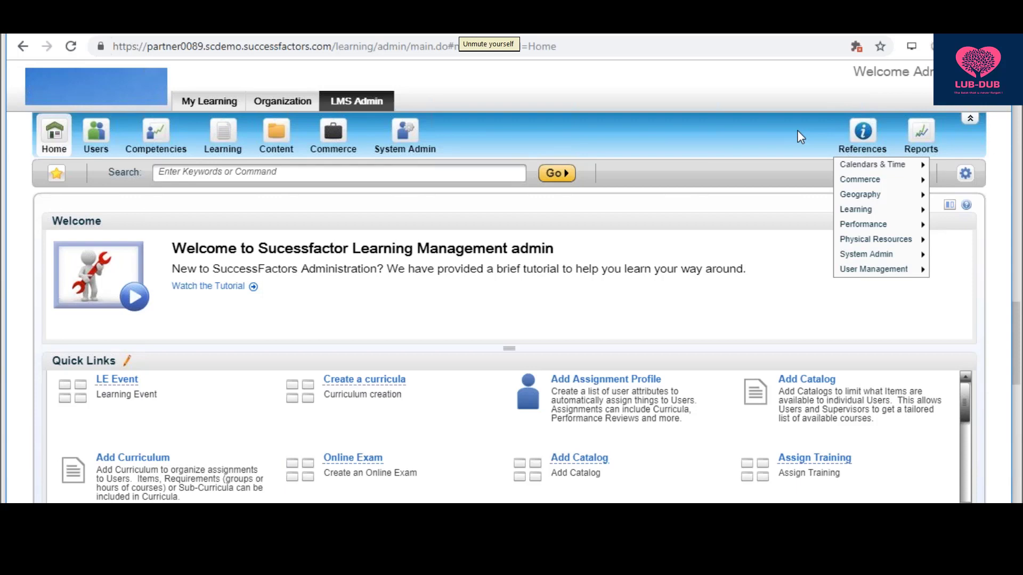
# - Append '---> FQA' to the end of the load-references line in Notepad
pyautogui.hotkey('alt', 'Tab')
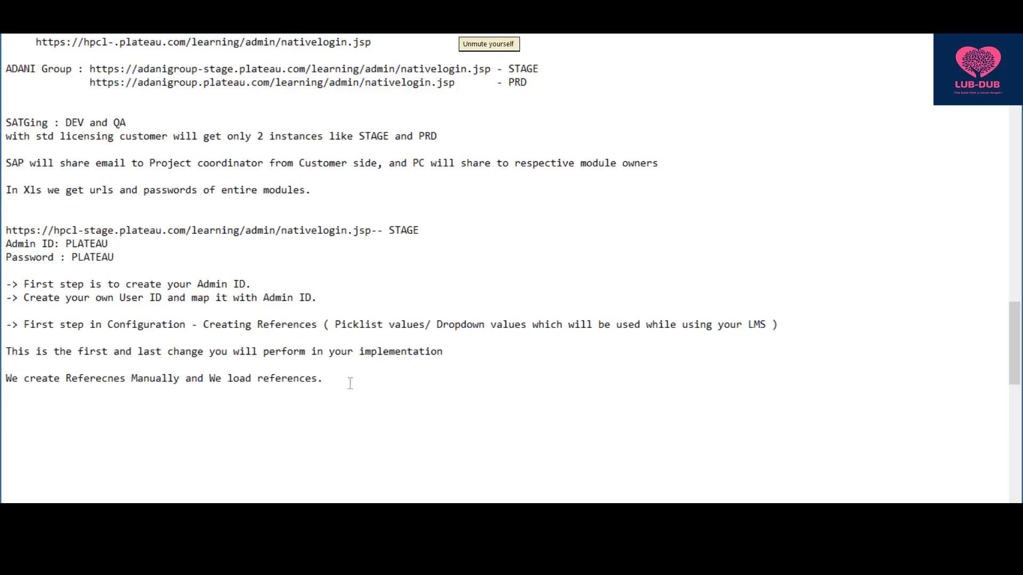
pyautogui.write('---> FQA')
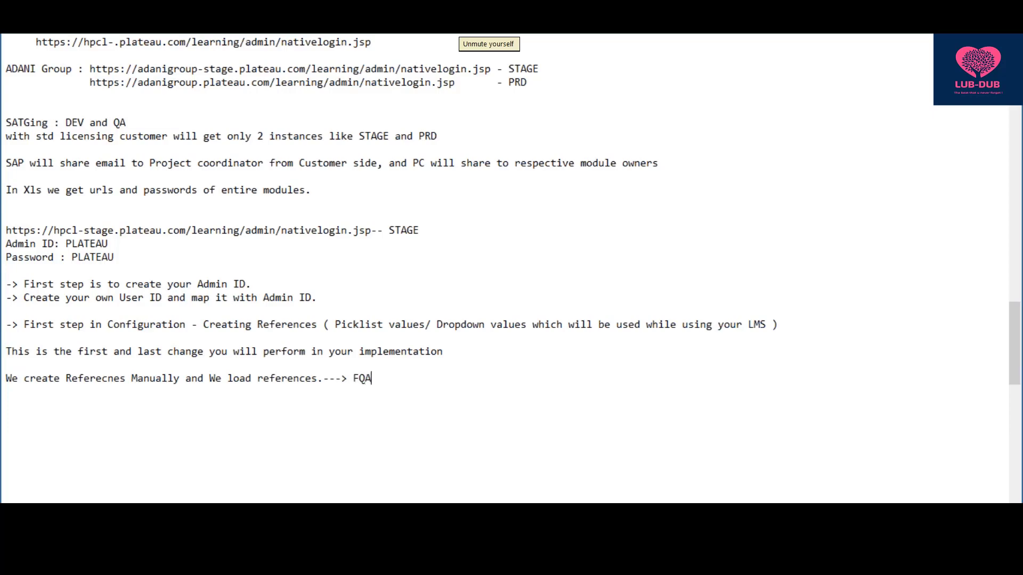